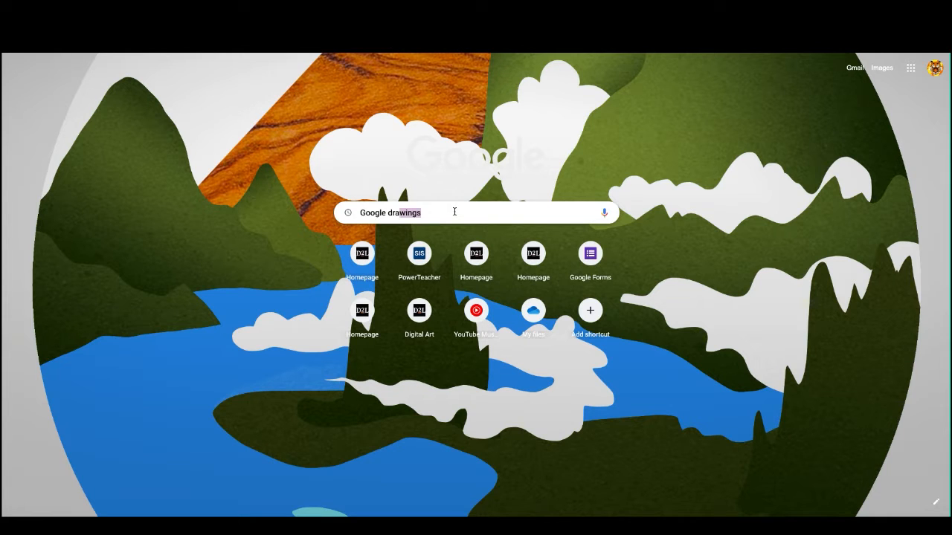
Search the web for google drawings and open the Google Drawings result from docs.google.com.
type("wings")
key("Return")
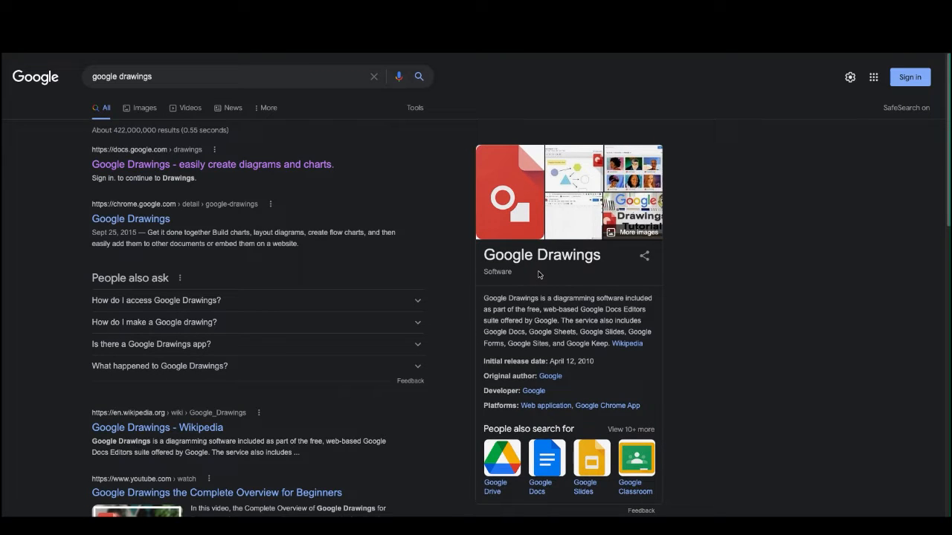
left_click(151, 166)
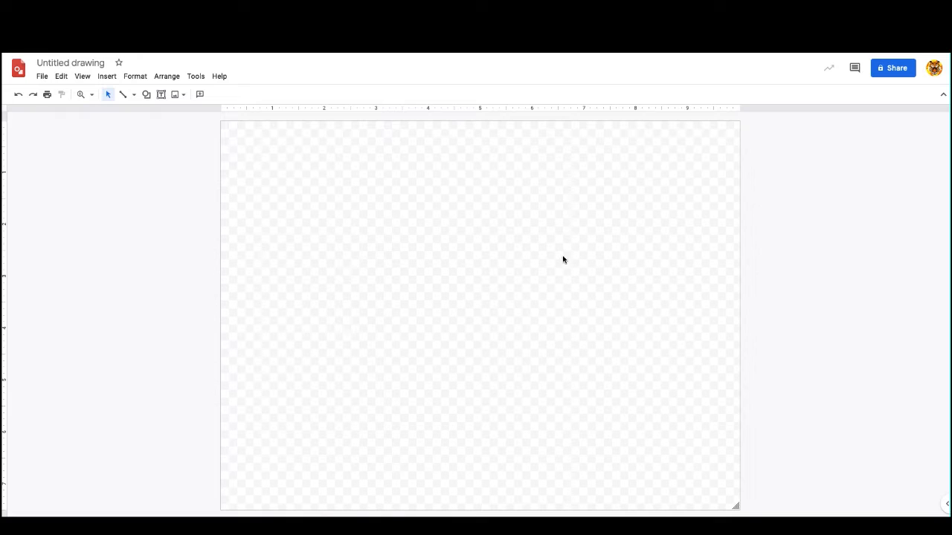
Rename the untitled drawing as Camera.
left_click(51, 63)
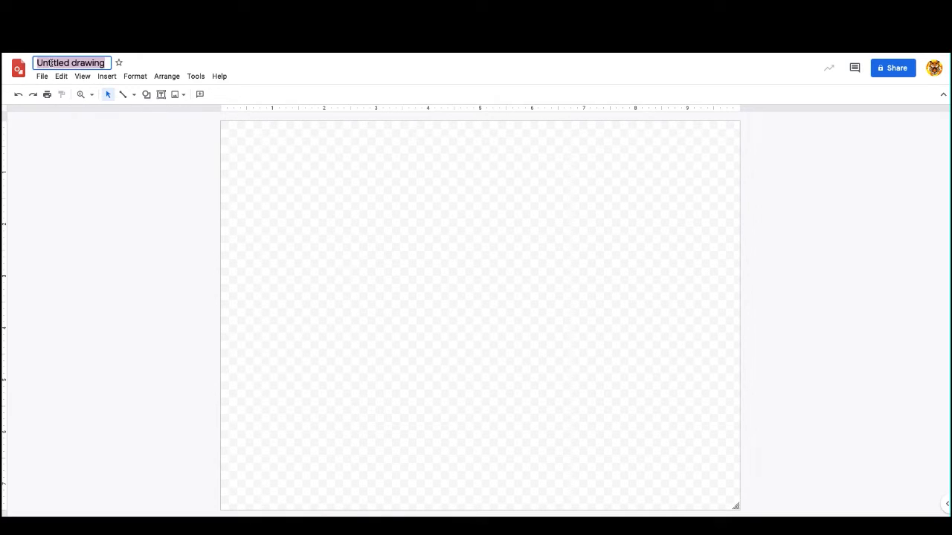
type("Camera")
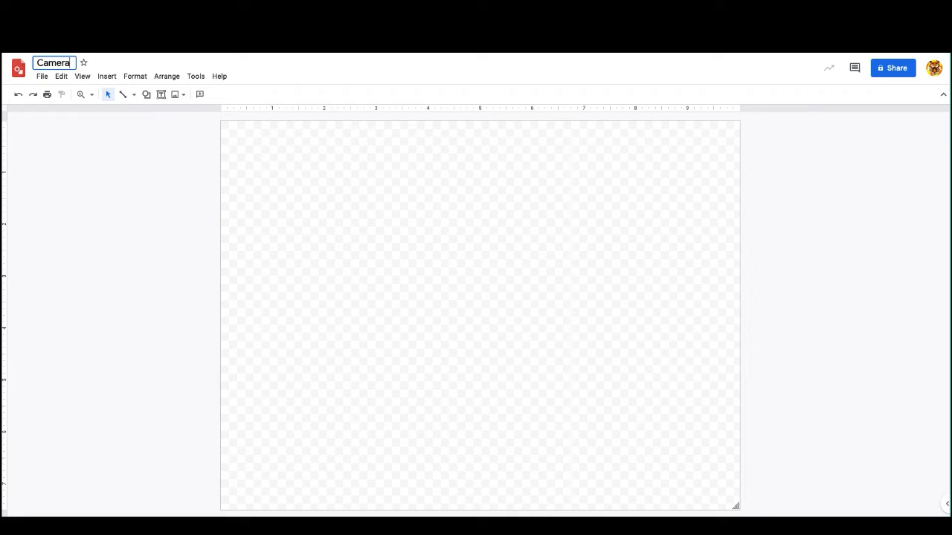
left_click(87, 162)
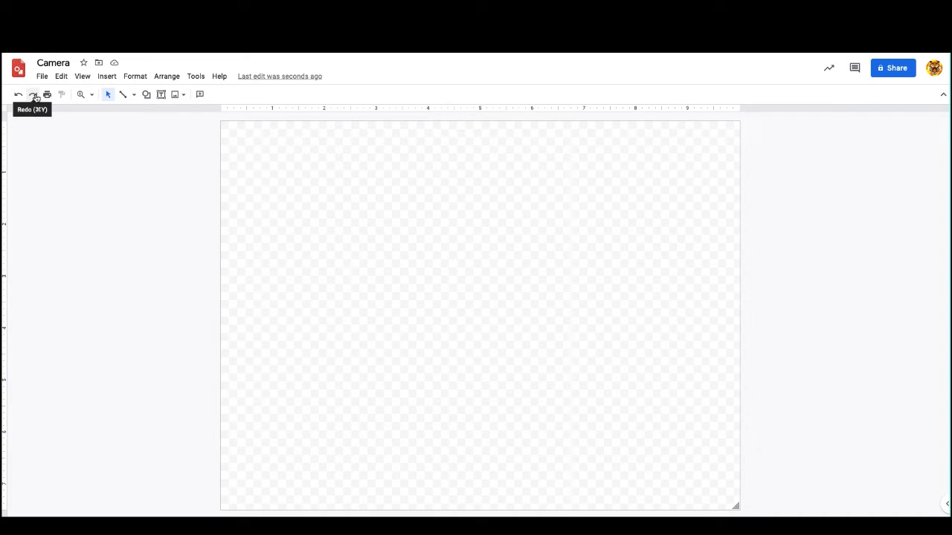
left_click(92, 95)
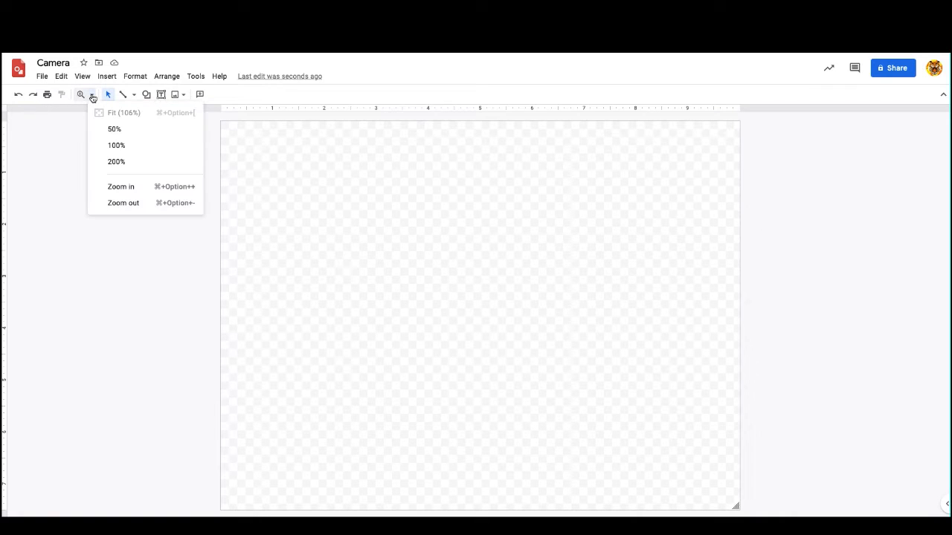
left_click(91, 96)
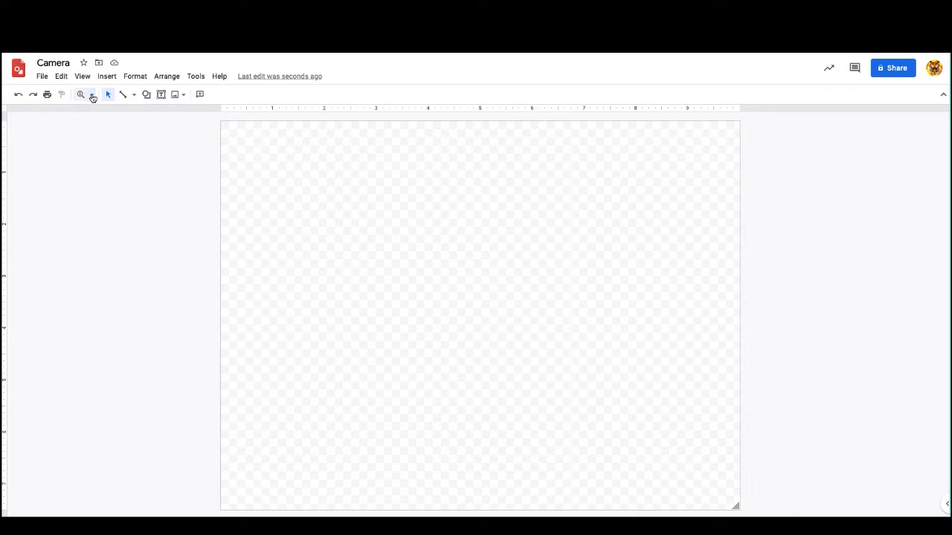
left_click(134, 95)
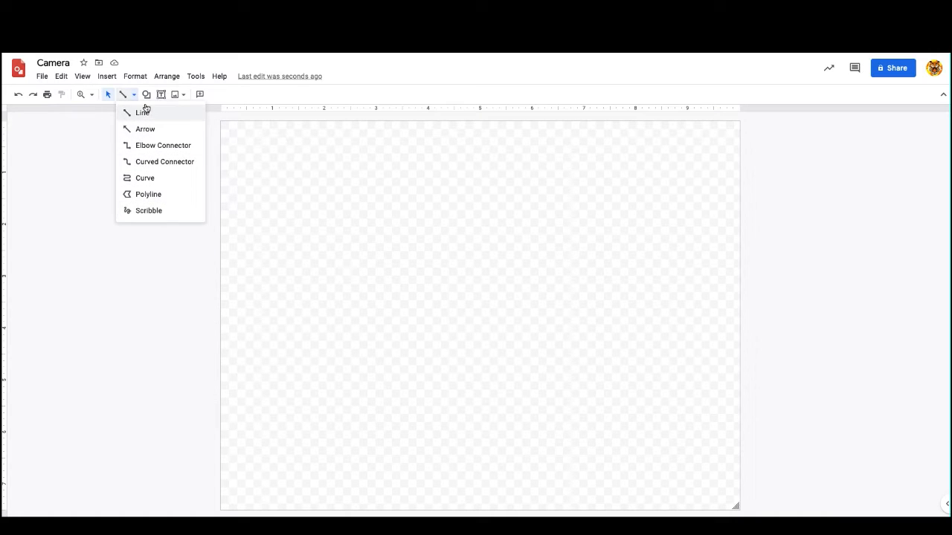
left_click(71, 157)
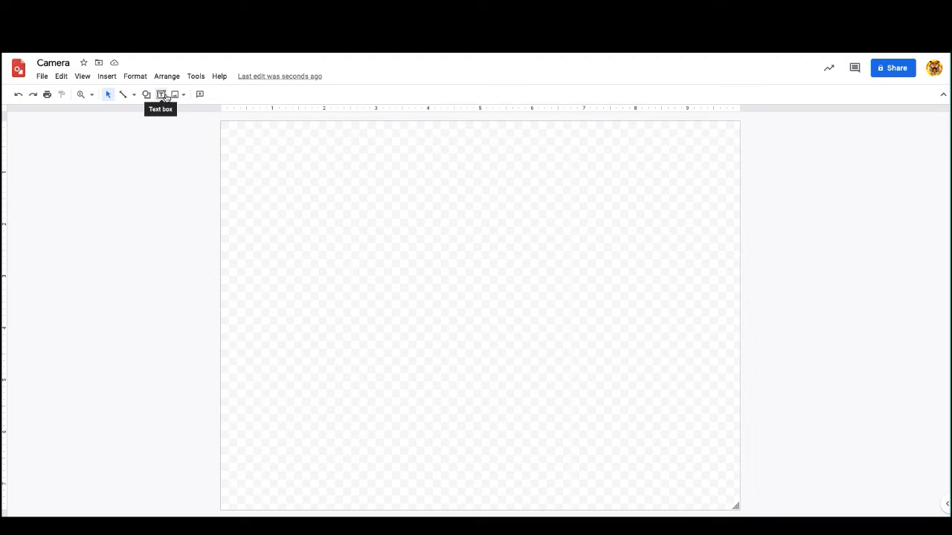
Draw a rectangle about 5.5 inches wide and 2.6 inches tall in the middle of the canvas.
left_click(148, 96)
mouse_move(170, 117)
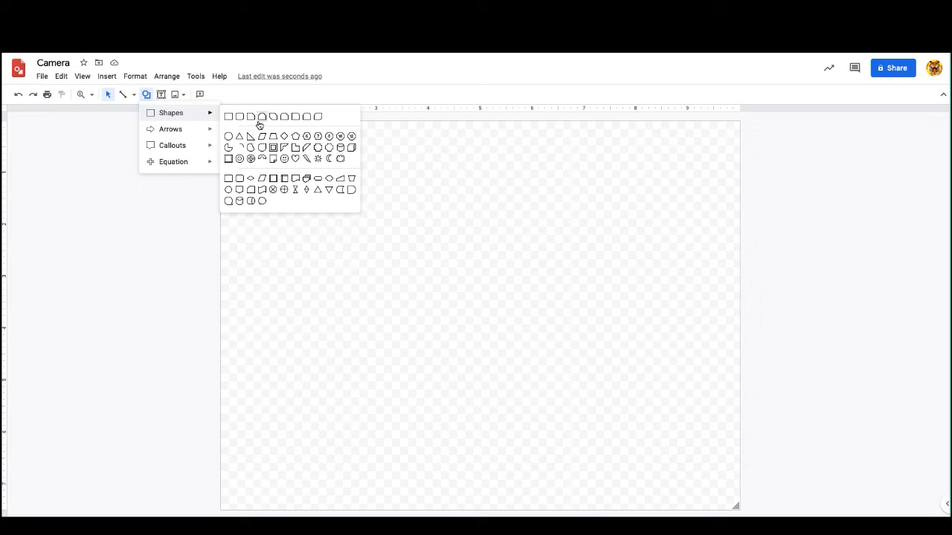
left_click(228, 117)
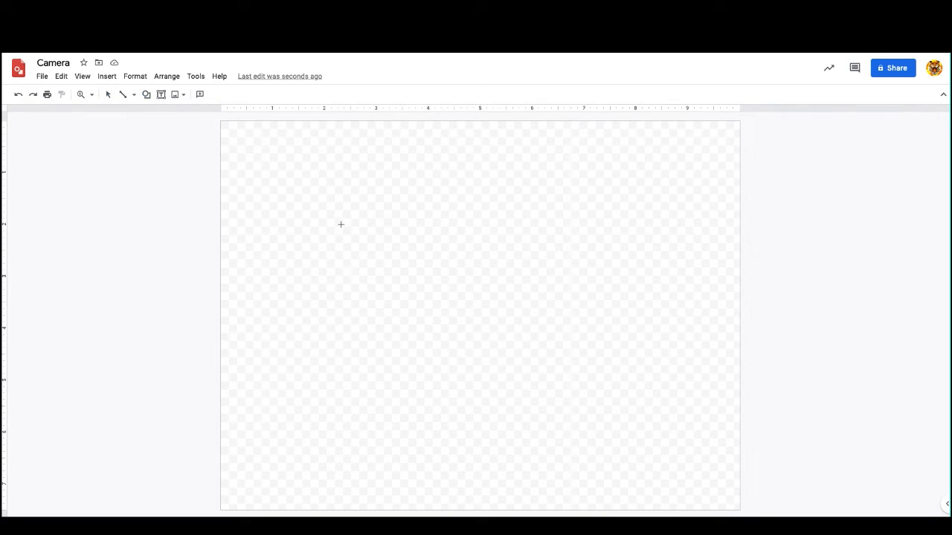
mouse_move(341, 225)
left_mouse_down()
mouse_move(424, 298)
mouse_move(629, 359)
left_mouse_up()
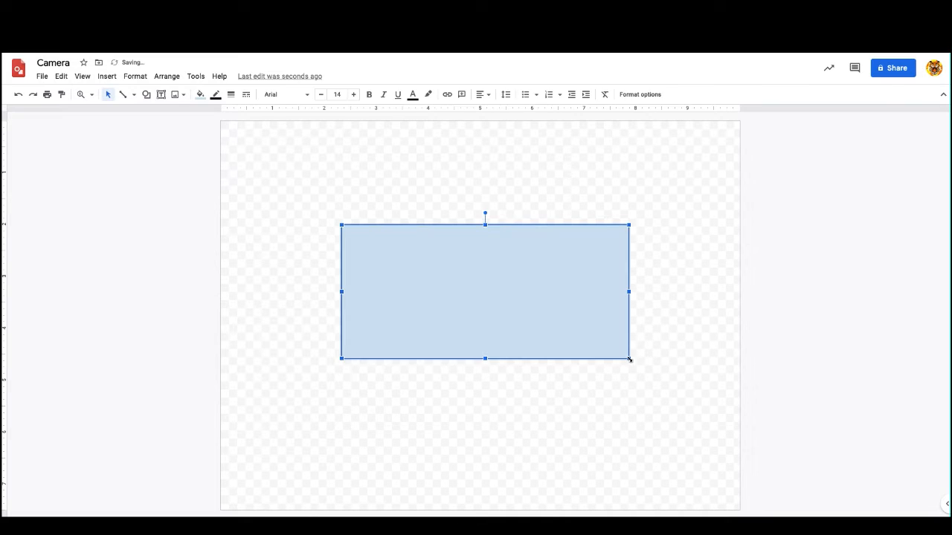
left_click(661, 285)
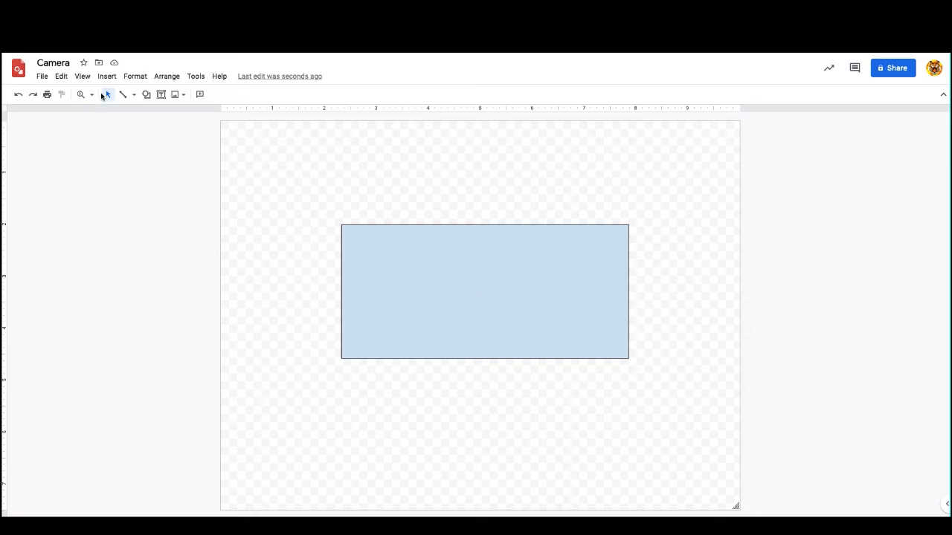
Rotate the rectangle about 45 degrees clockwise and undo the rotation.
left_click(431, 283)
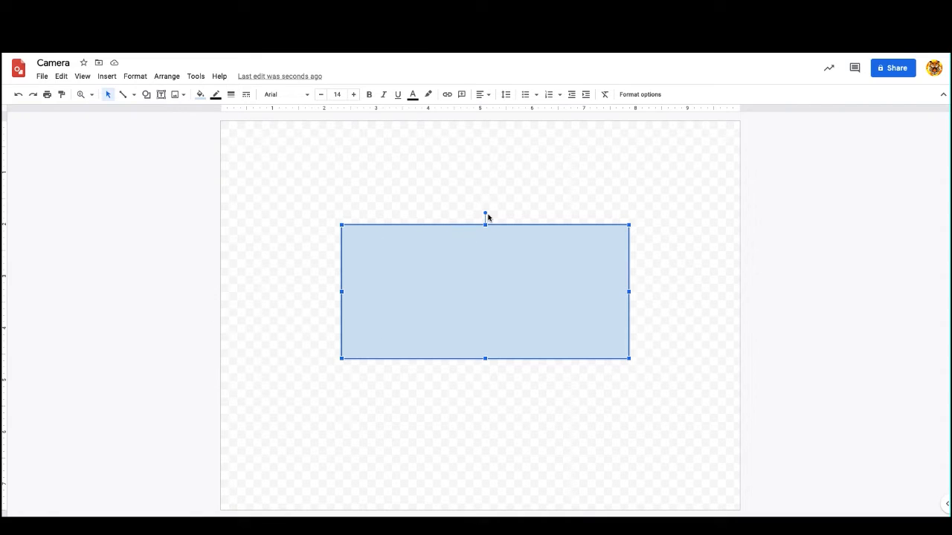
left_click_drag(484, 215, 535, 260)
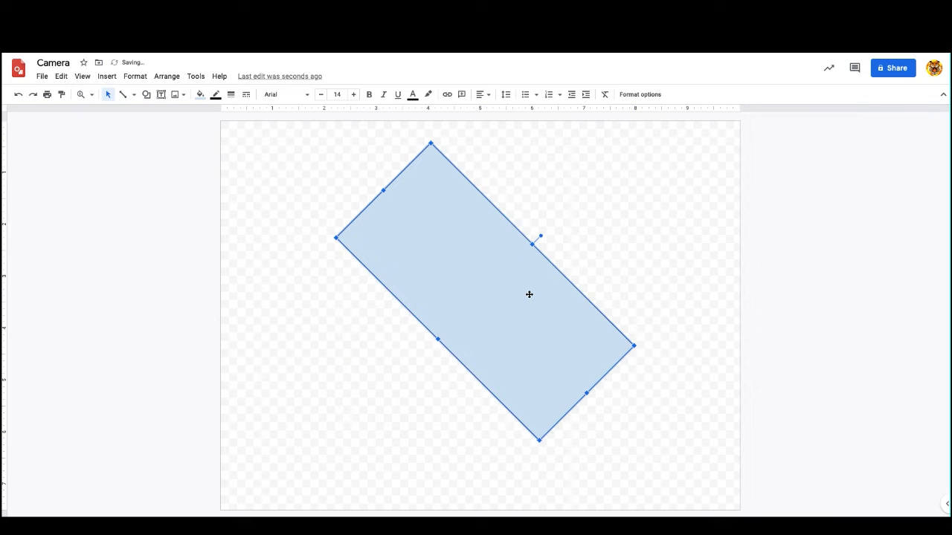
key("ctrl+z")
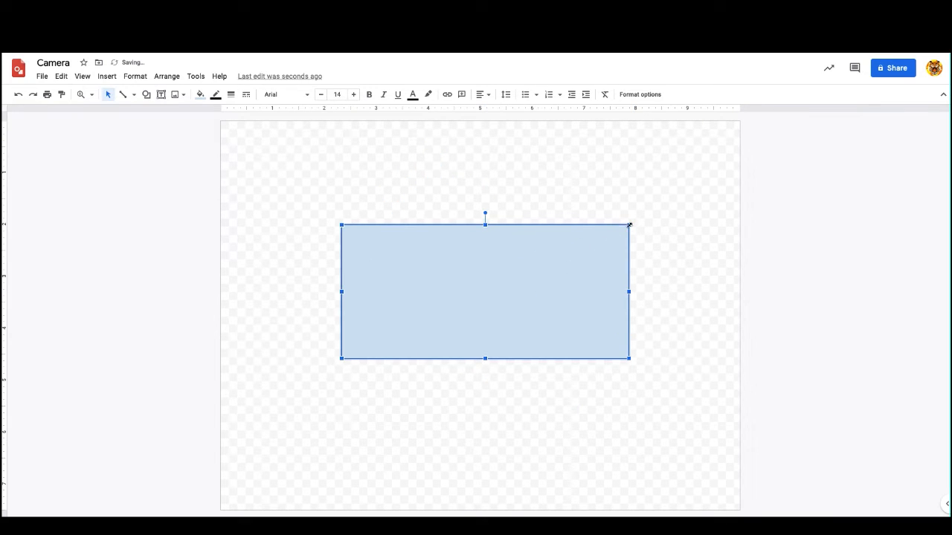
Resize the rectangle to about 5.4 inches wide and 3.1 inches tall.
left_click_drag(629, 224, 544, 275)
left_click_drag(442, 272, 447, 199)
left_click_drag(544, 279, 625, 279)
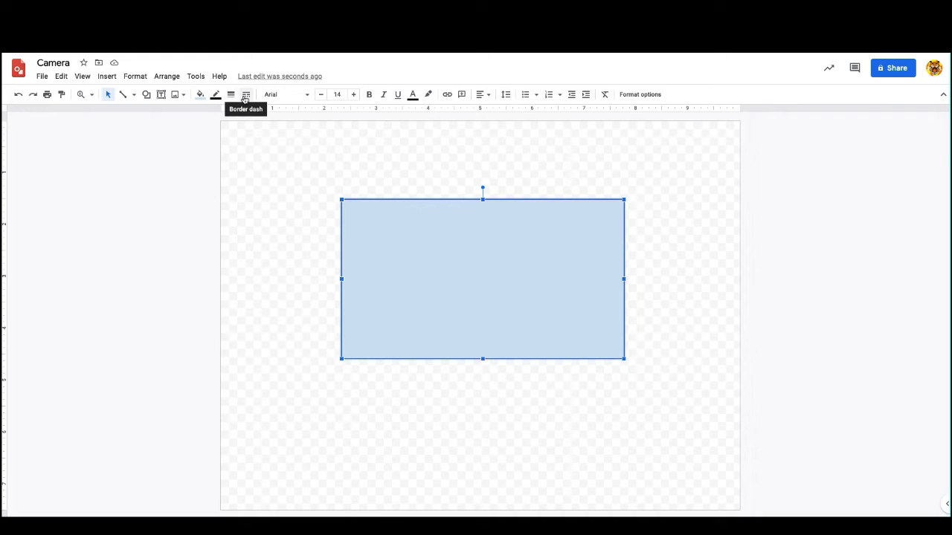
Fill the rectangle with solid orange.
left_click(202, 96)
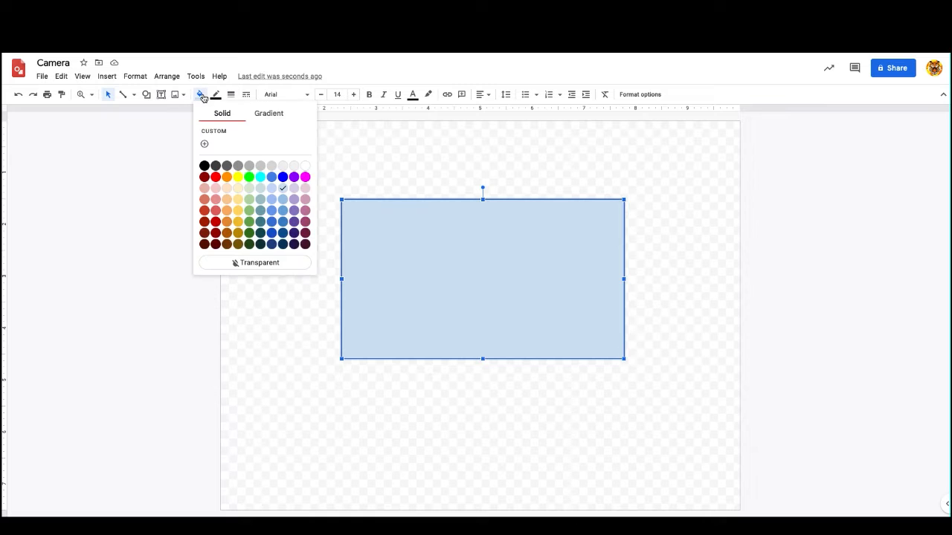
left_click(227, 177)
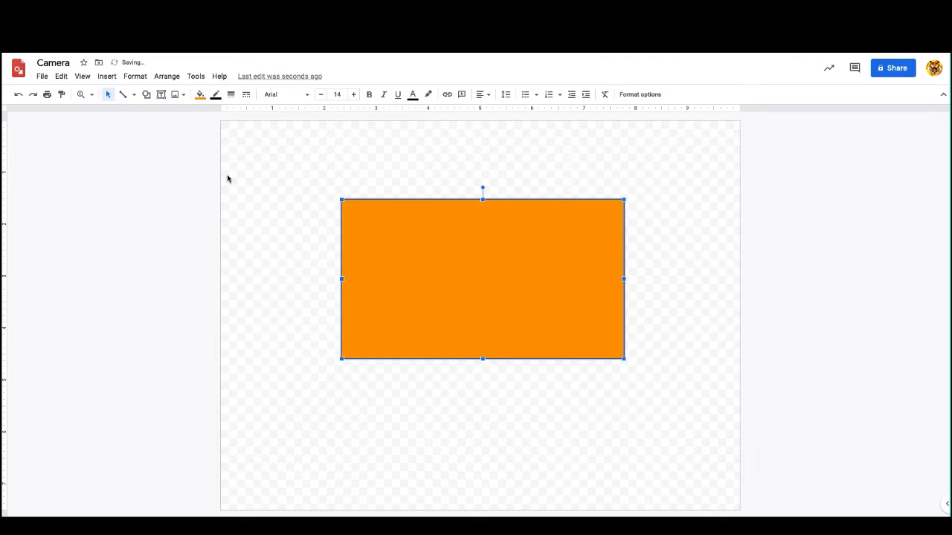
left_click(293, 232)
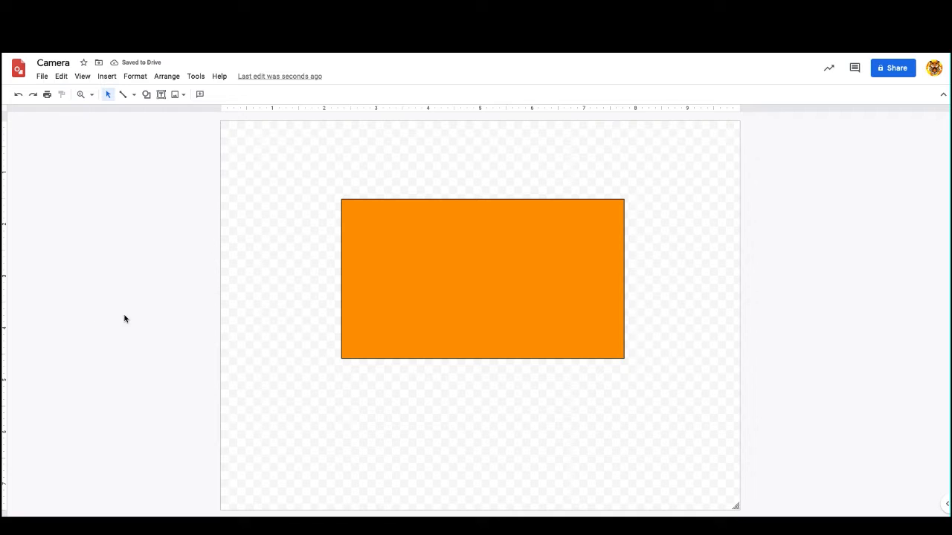
Set the orange rectangle's border color to cyan.
left_click(395, 272)
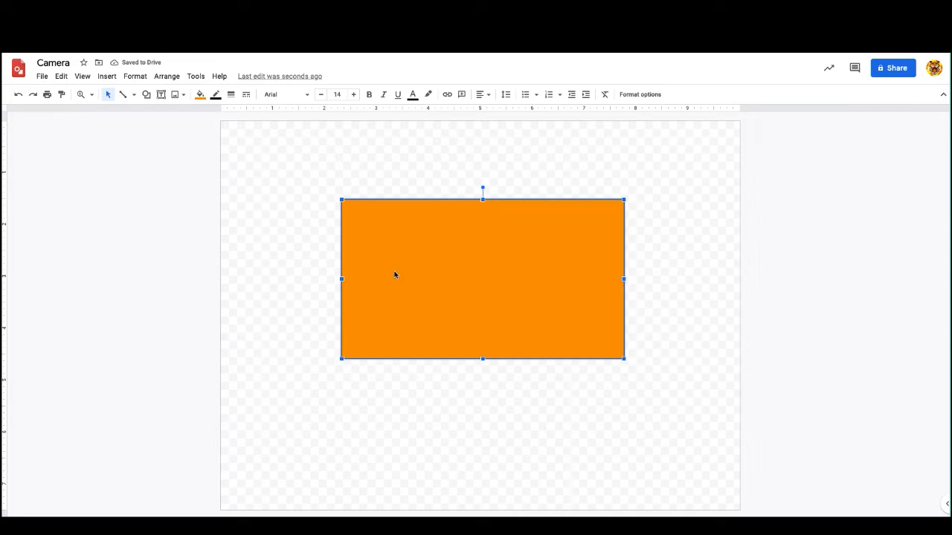
left_click(216, 95)
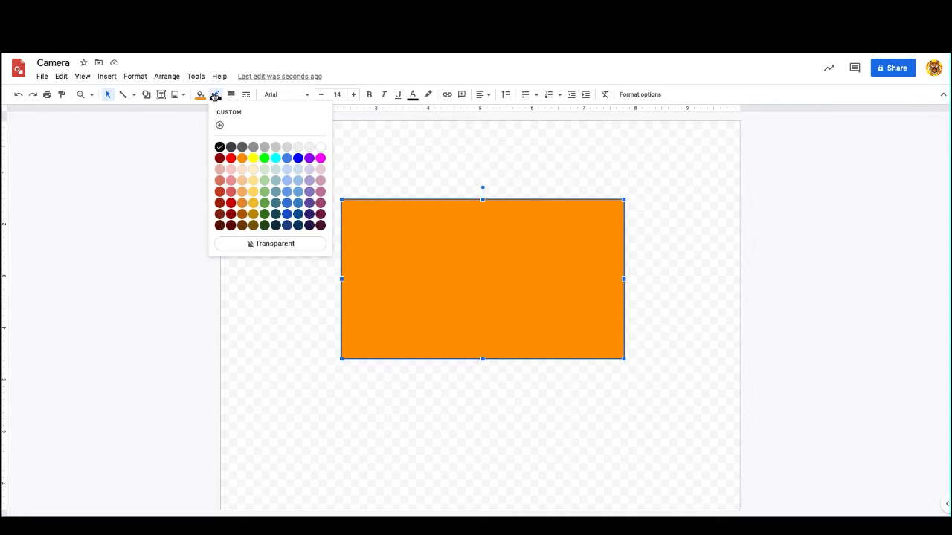
left_click(275, 158)
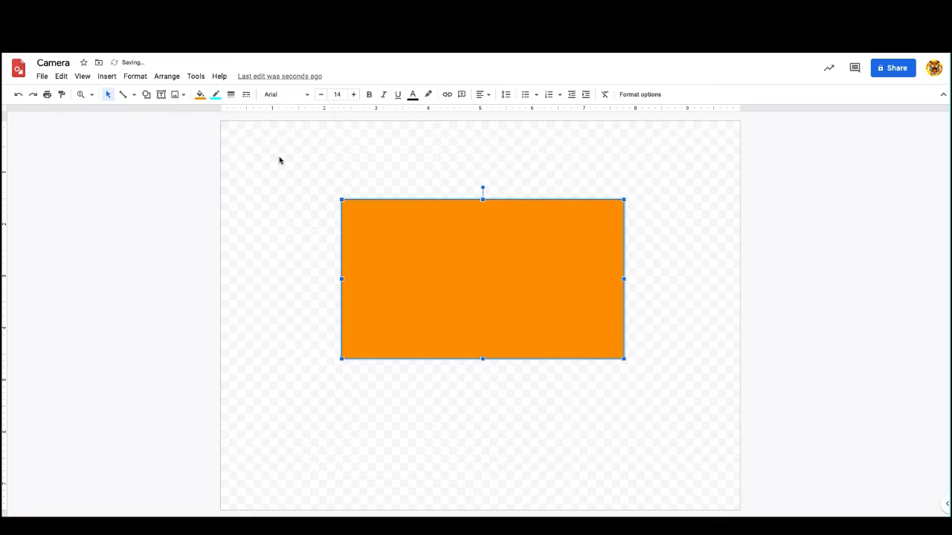
left_click(316, 209)
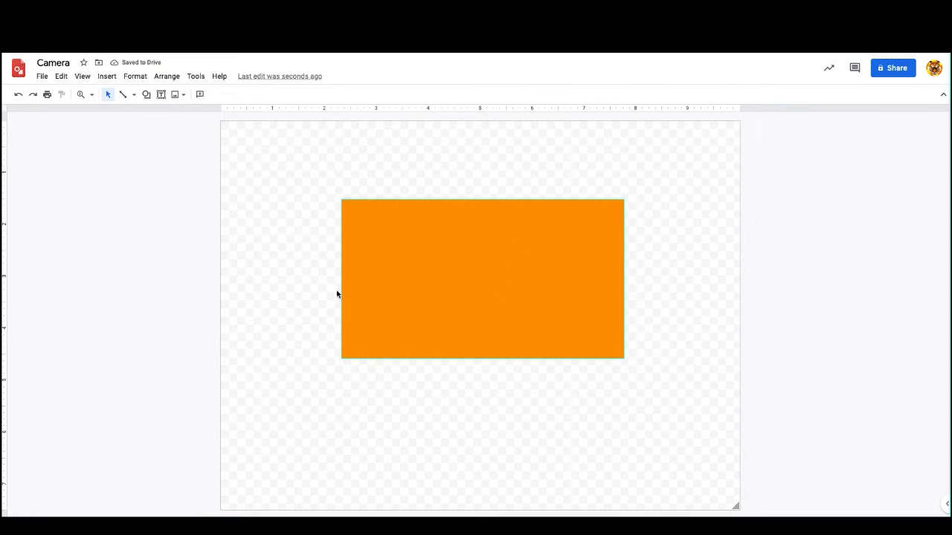
Set the rectangle's border weight to 12px.
left_click(408, 314)
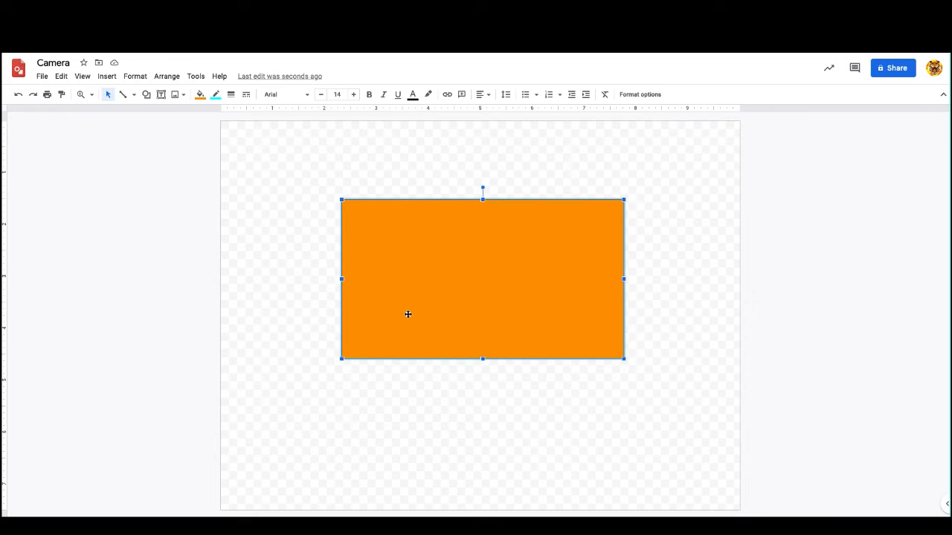
left_click(231, 94)
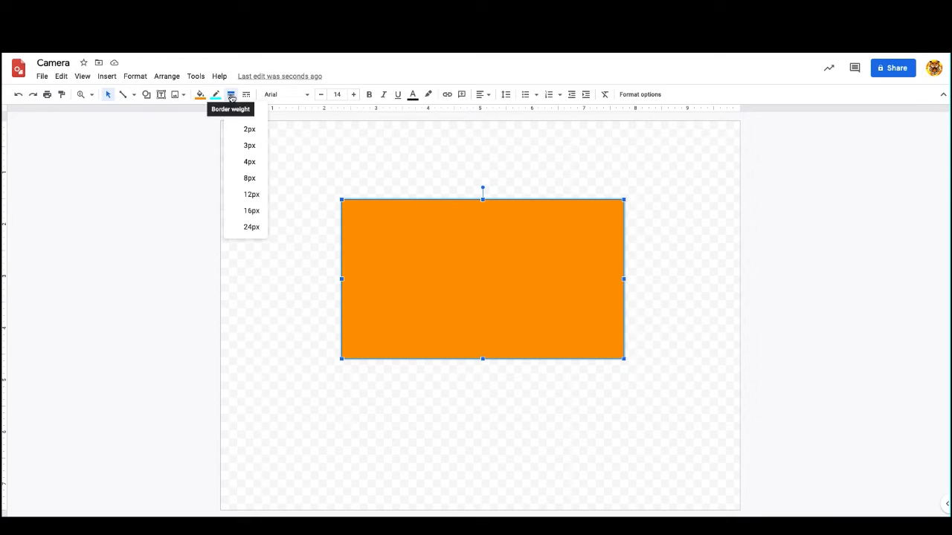
left_click(251, 195)
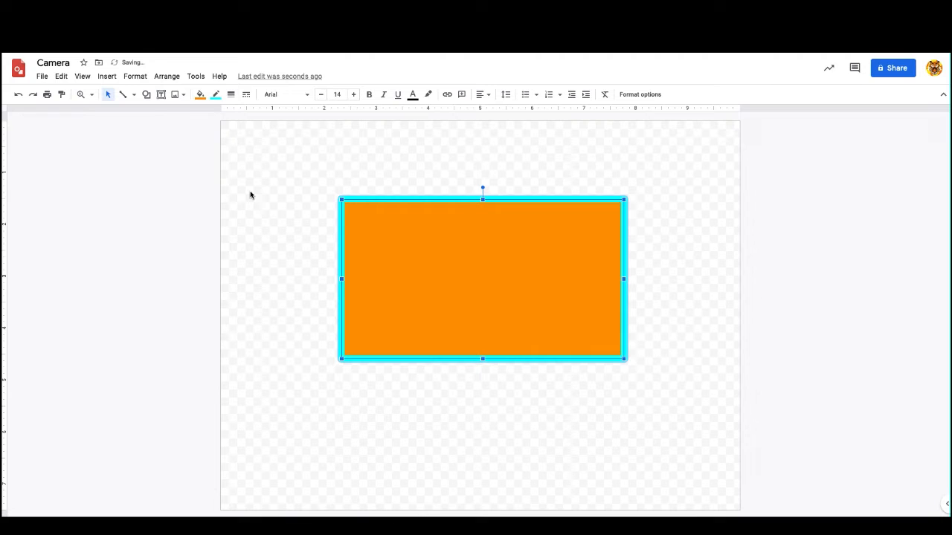
left_click(295, 206)
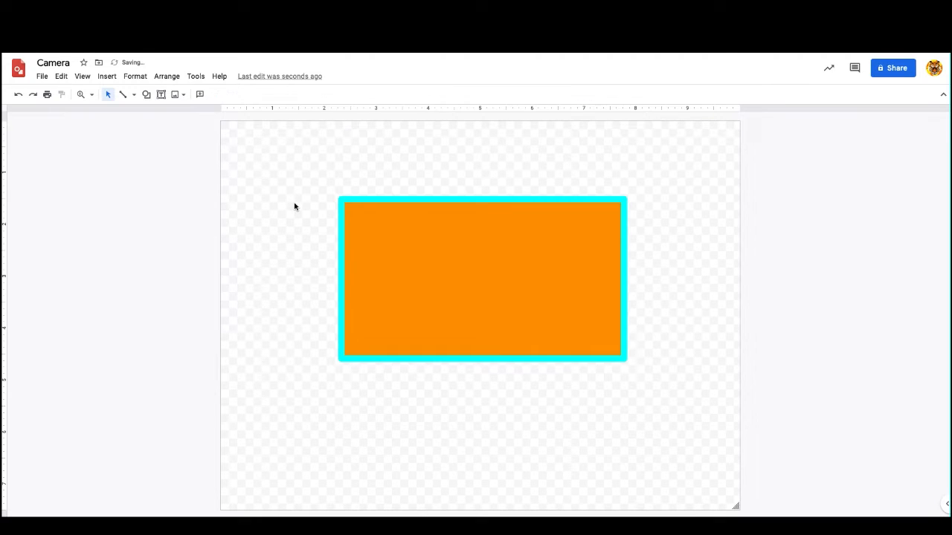
Change the rectangle's border dash style to dotted.
left_click(433, 240)
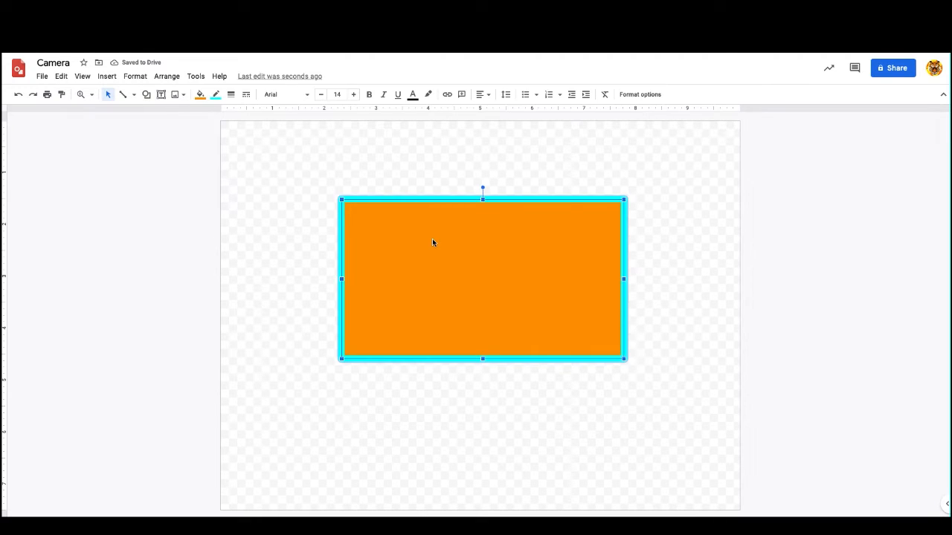
left_click(231, 95)
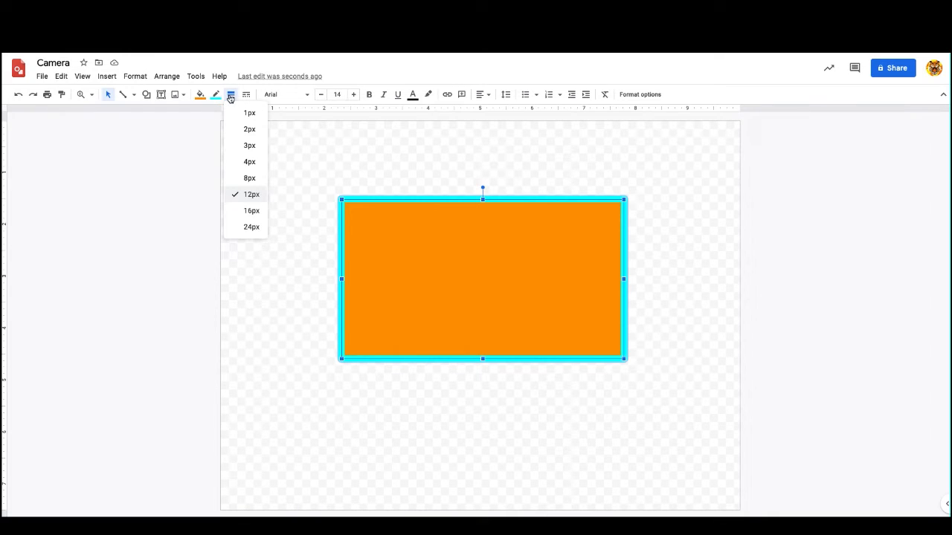
left_click(246, 95)
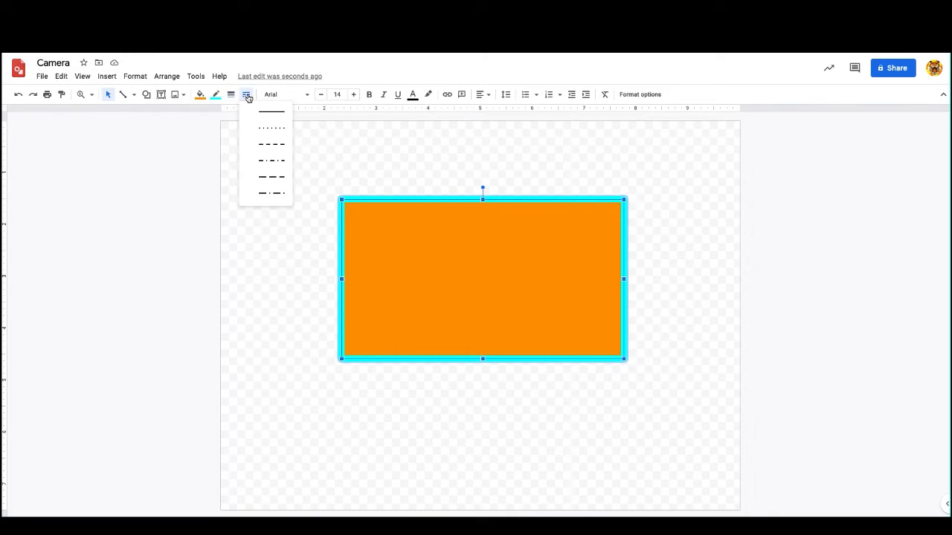
left_click(264, 129)
left_click(276, 190)
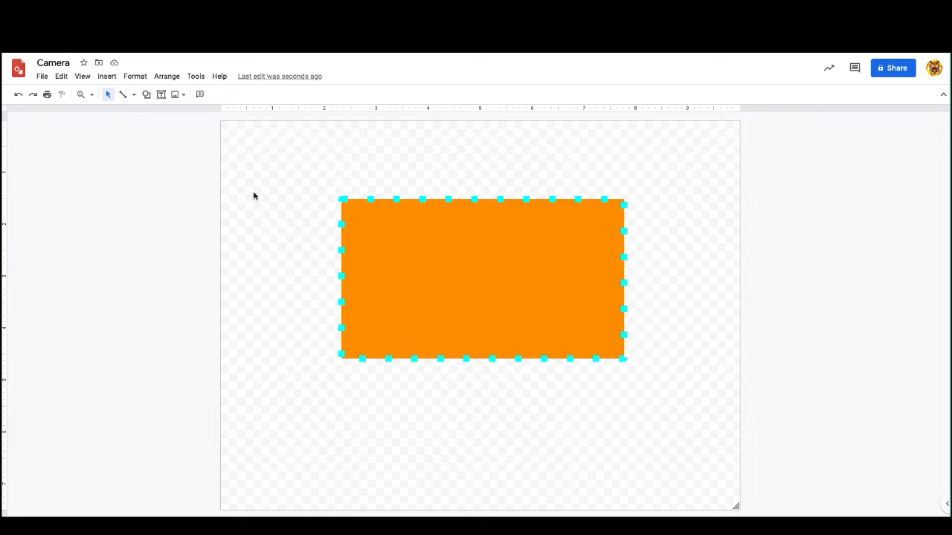
Delete the orange rectangle from the canvas.
left_click(399, 254)
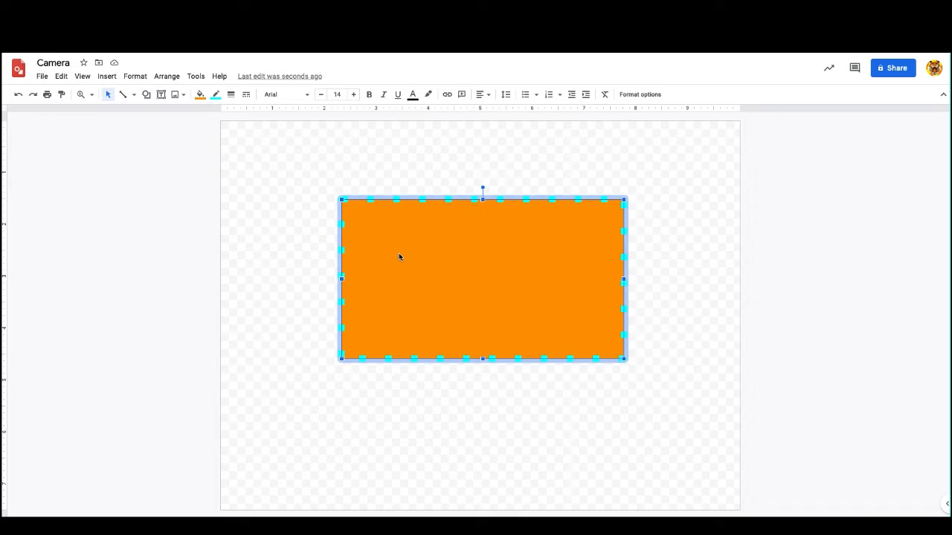
key("Delete")
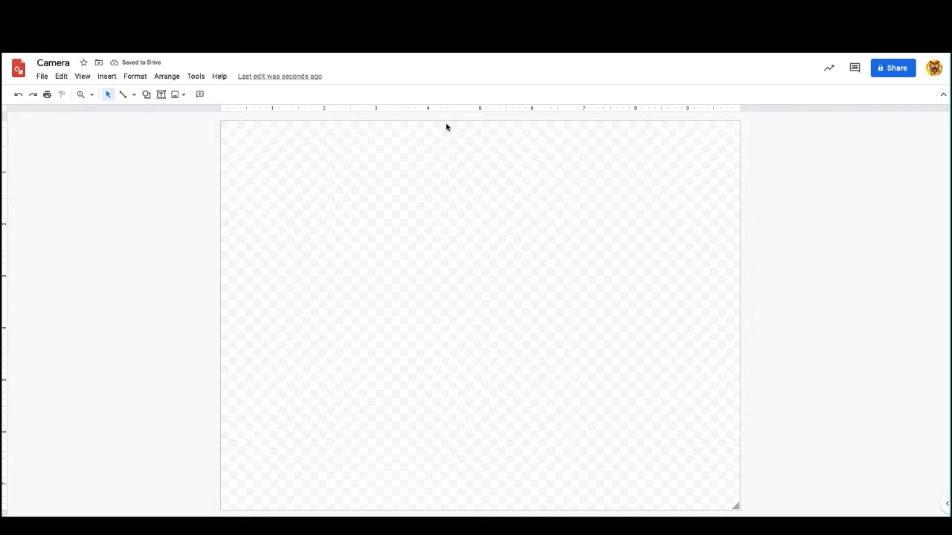
left_click(185, 97)
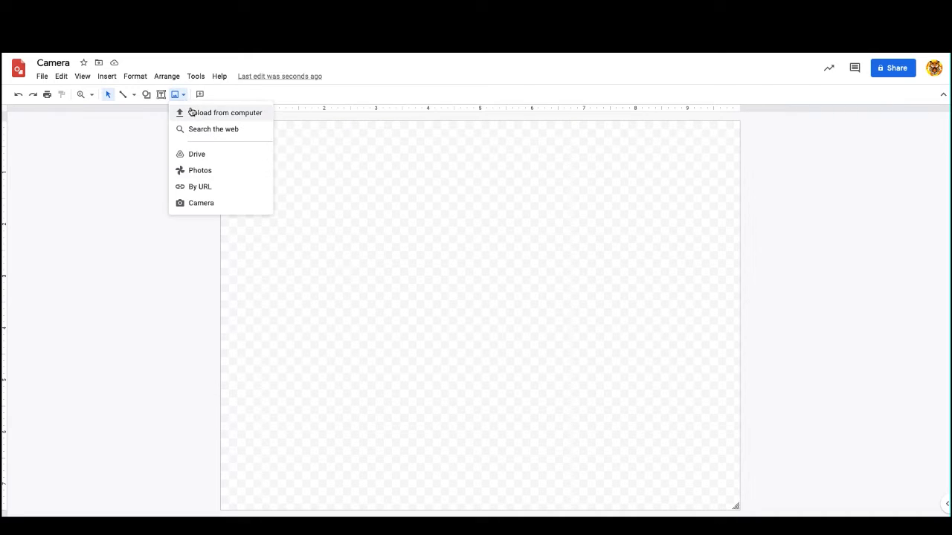
left_click(191, 114)
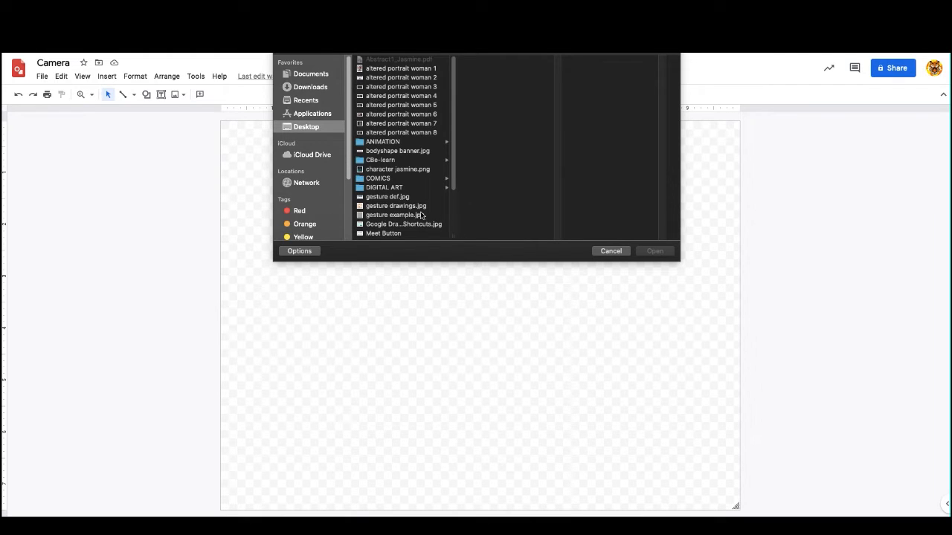
left_click(611, 252)
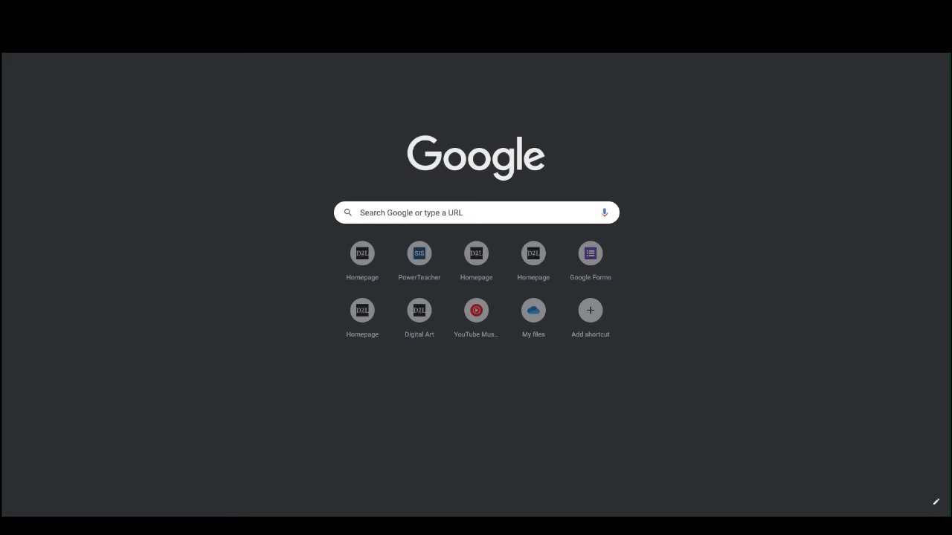
Search Google for "vintage camera" in a new browser tab and show all the image results.
type("vin")
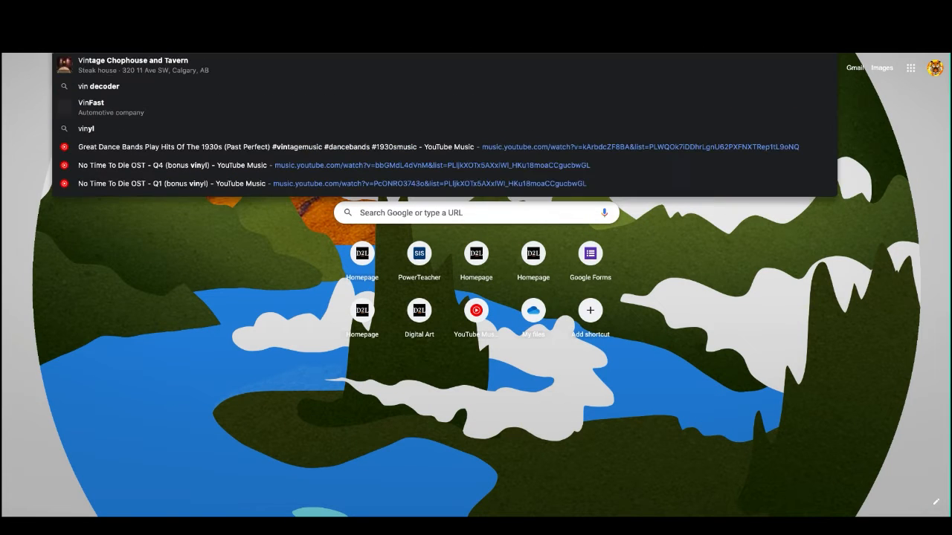
type("tage")
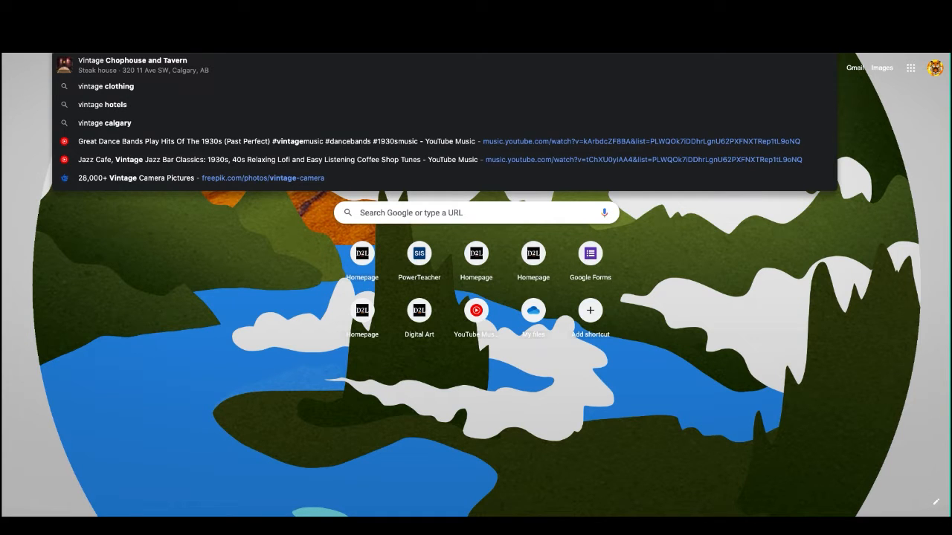
type("camera")
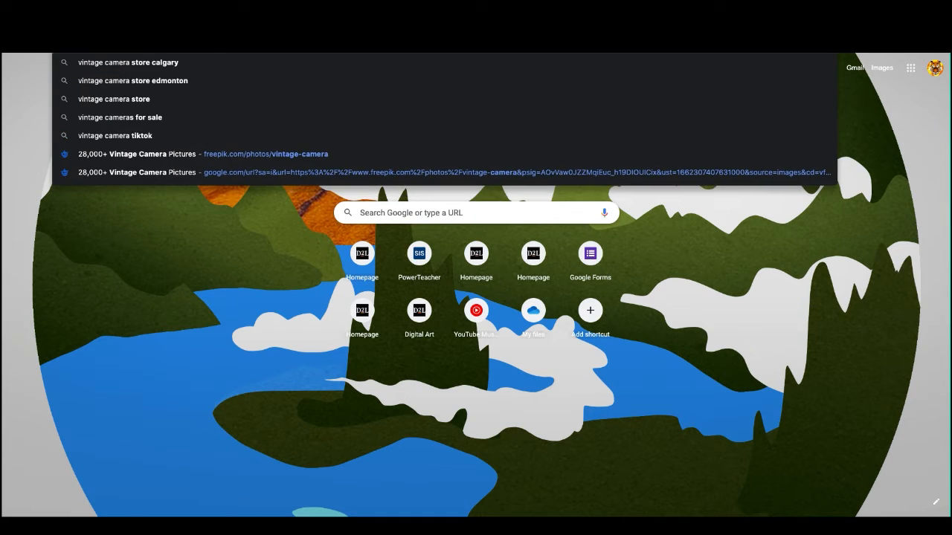
key("Return")
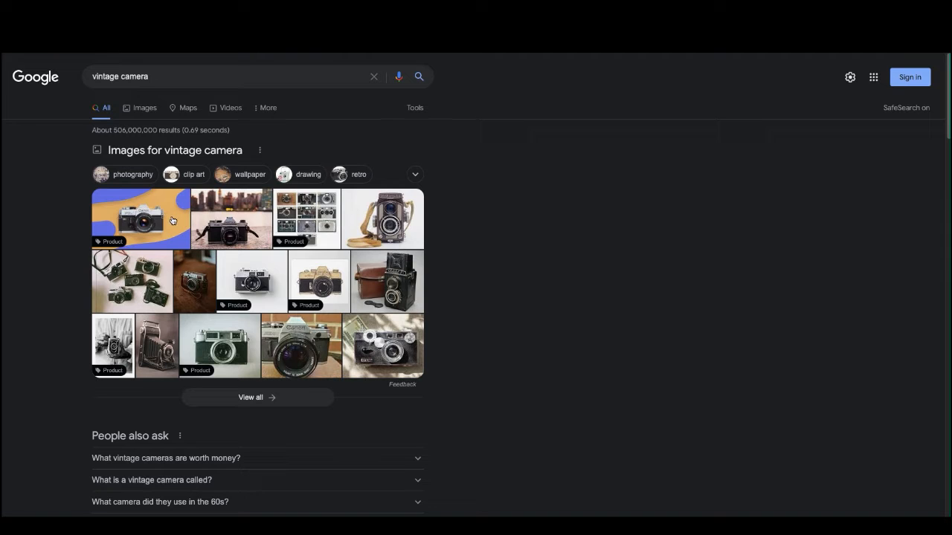
left_click(268, 398)
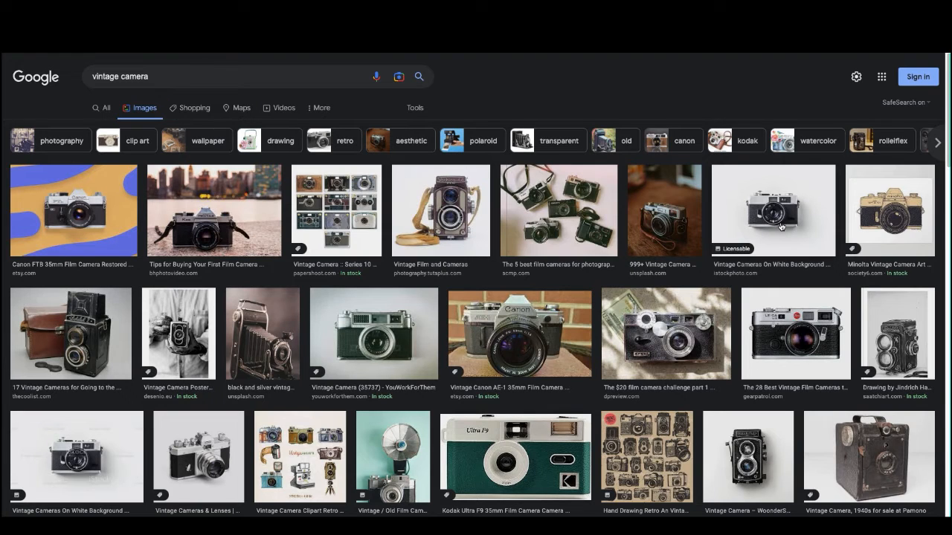
Open the YouWorkForThem "Vintage Camera" image result and bring the photo into the Camera drawing.
left_click(384, 327)
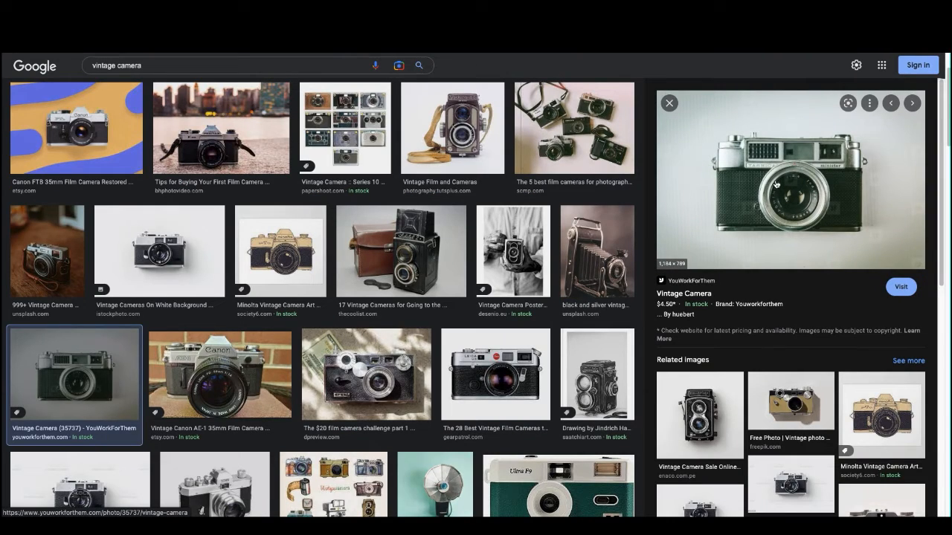
left_click_drag(776, 184, 774, 327)
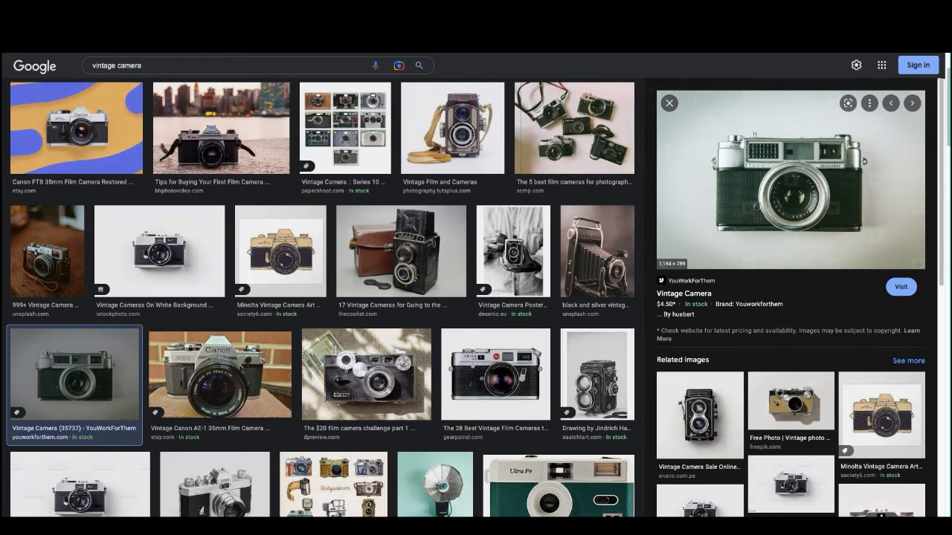
left_click_drag(868, 431, 951, 470)
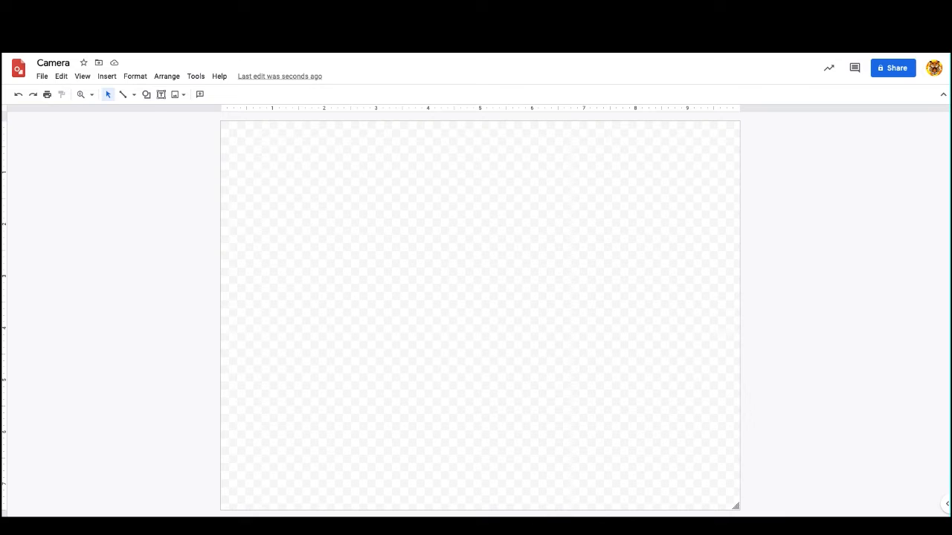
left_click_drag(951, 470, 484, 289)
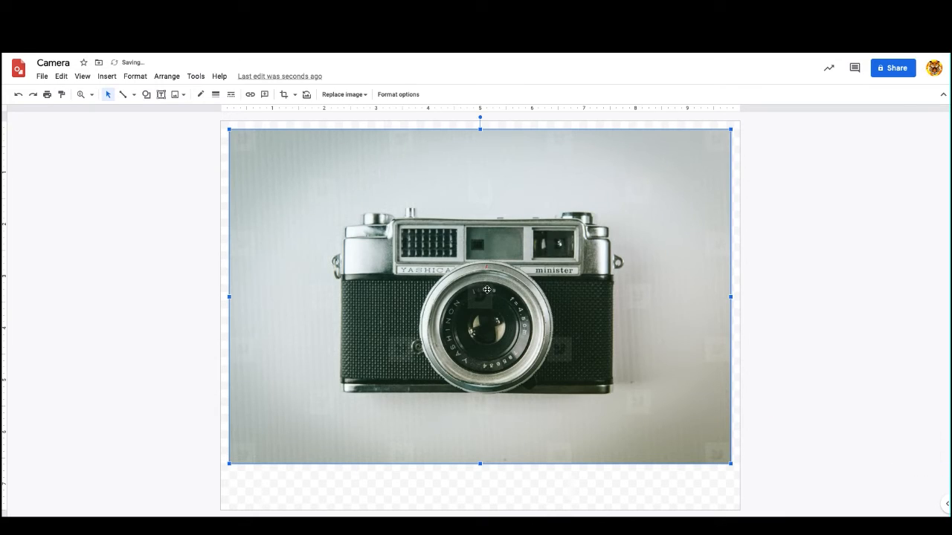
Shrink the camera photo to about a third of the canvas width and place it outside the canvas, beside its upper-left corner.
left_click_drag(731, 463, 336, 211)
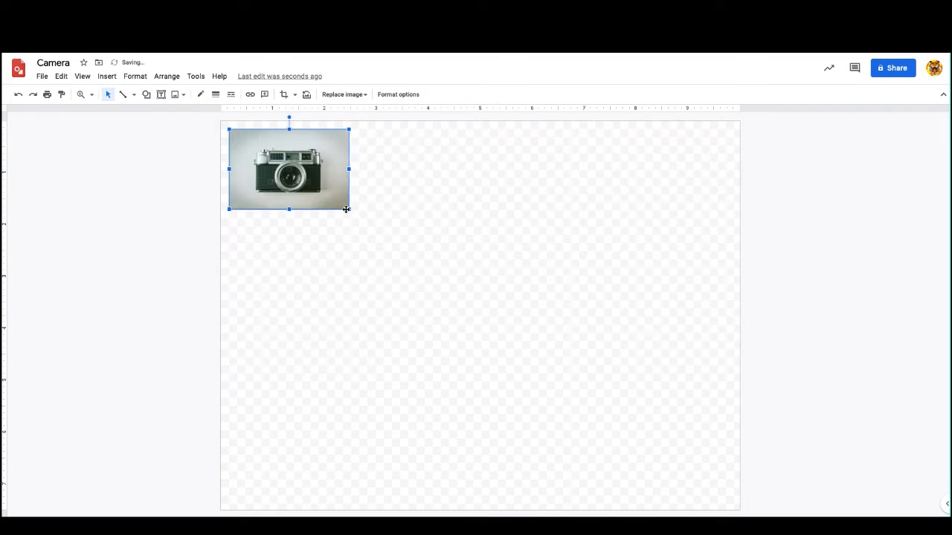
left_click_drag(275, 159, 181, 156)
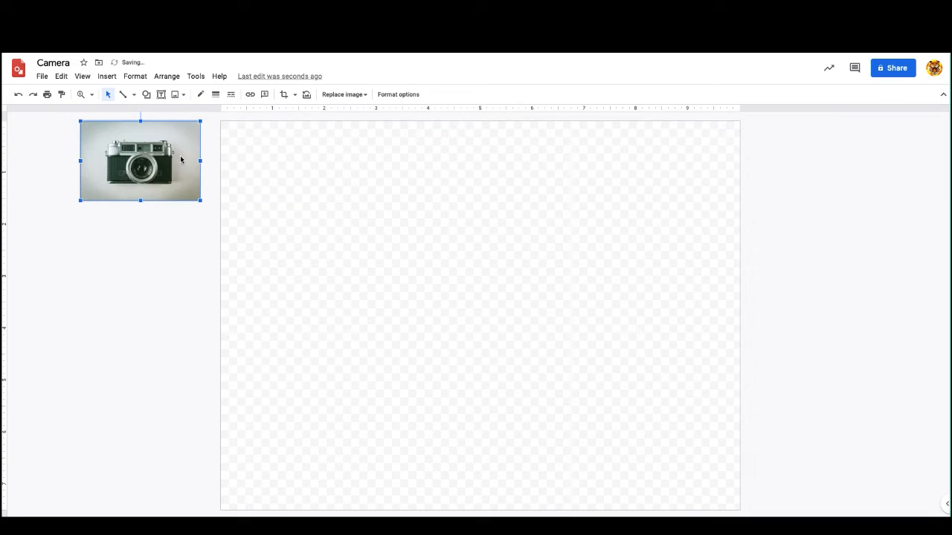
left_click_drag(240, 231, 253, 236)
left_click_drag(210, 196, 174, 191)
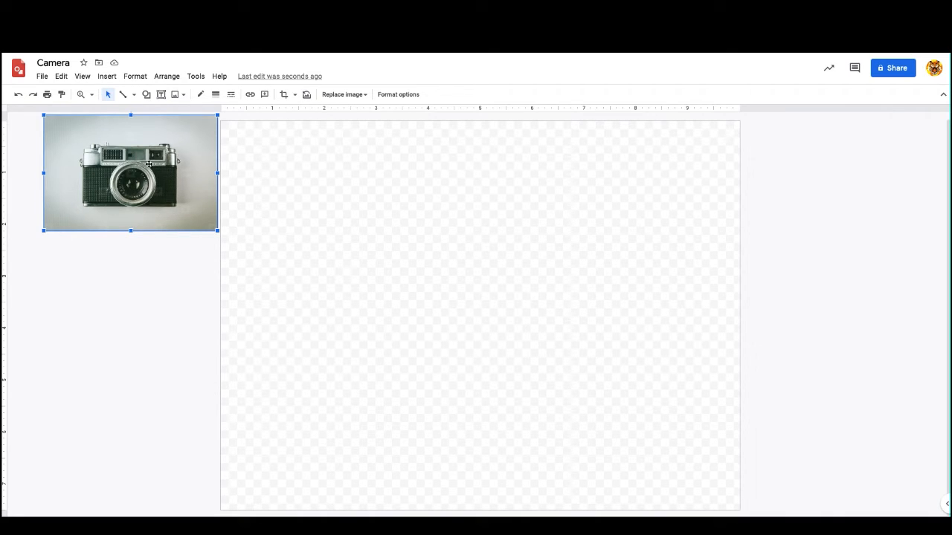
left_click(147, 95)
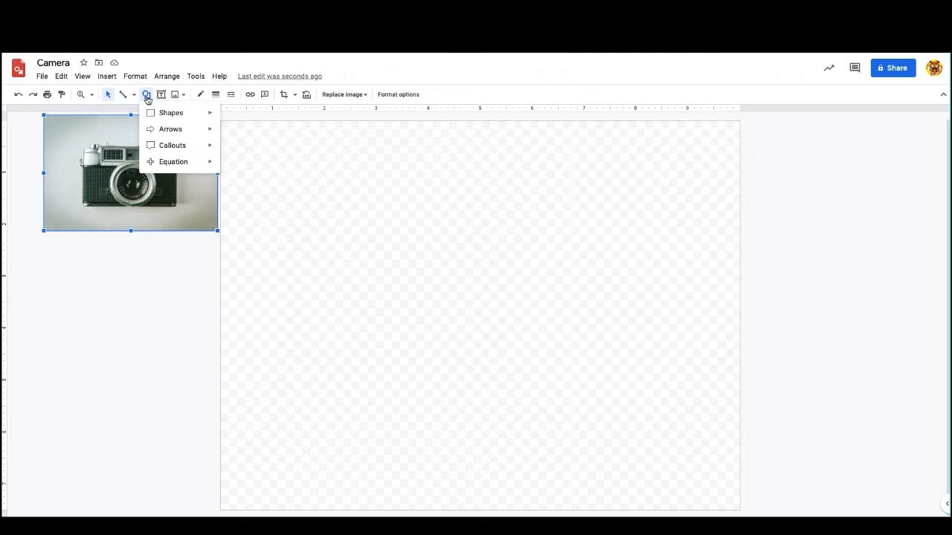
mouse_move(167, 115)
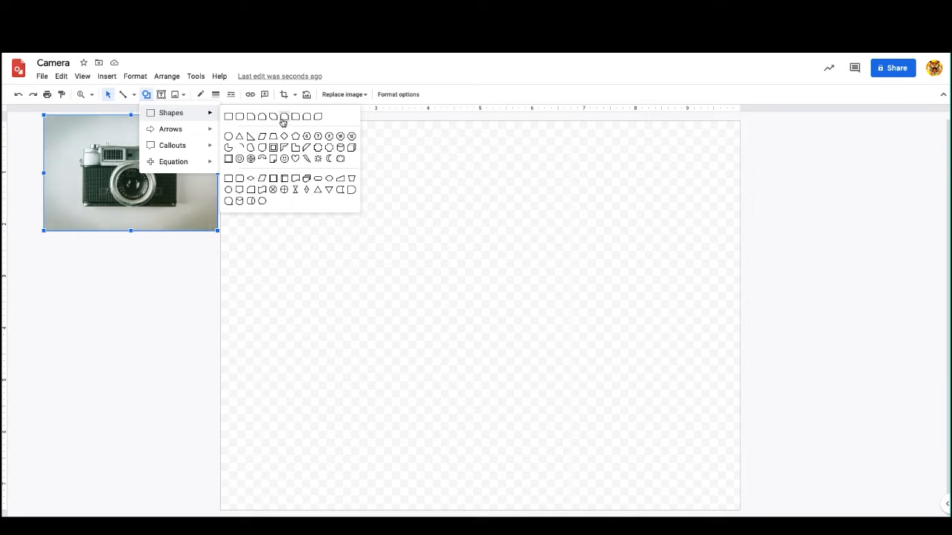
left_click(240, 119)
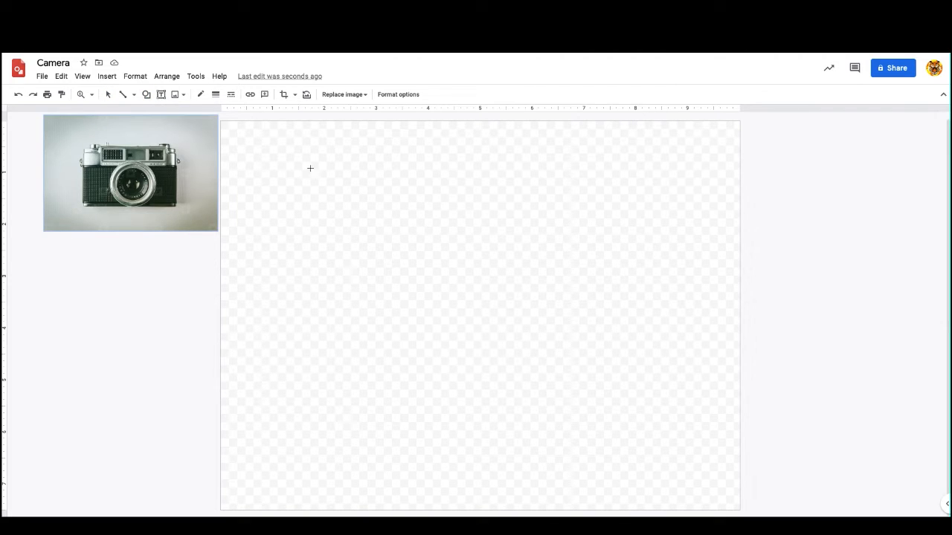
left_click_drag(329, 219, 661, 396)
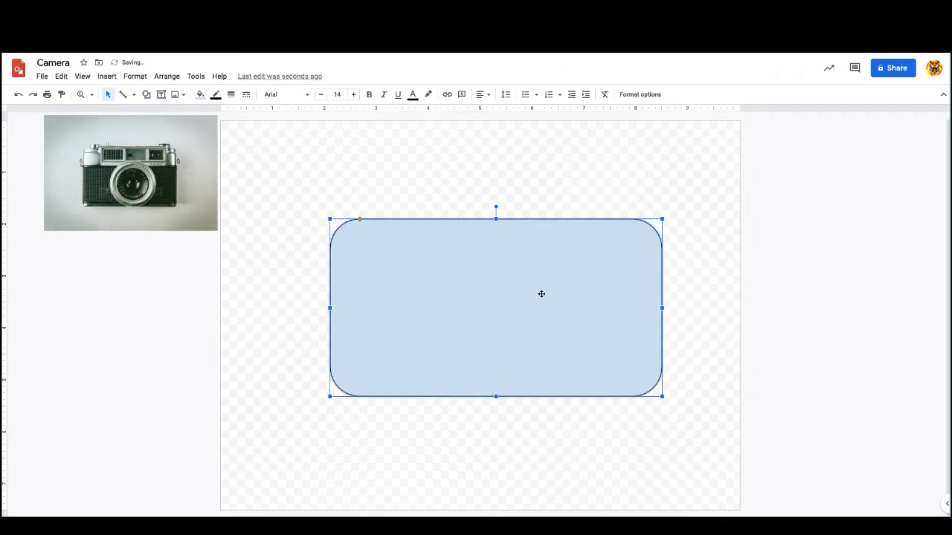
left_click_drag(524, 296, 513, 301)
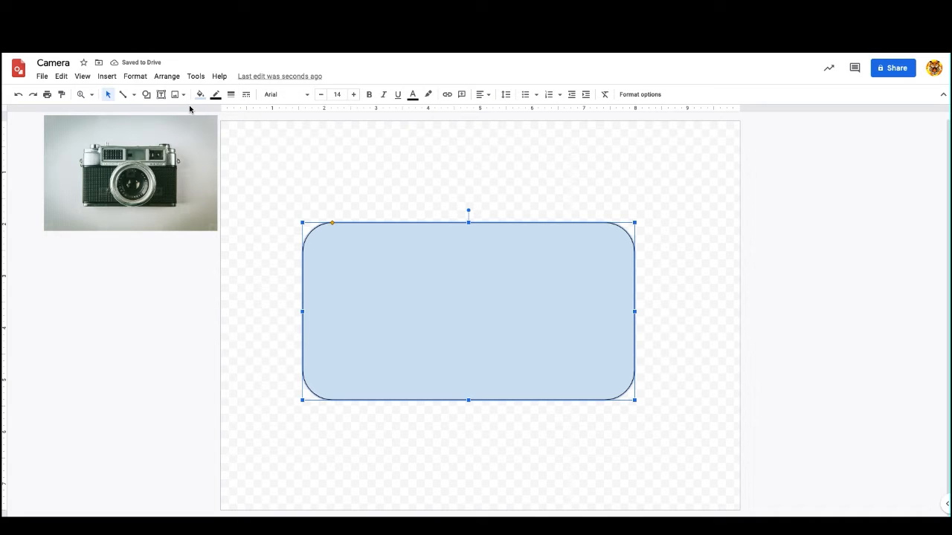
key("ctrl+z")
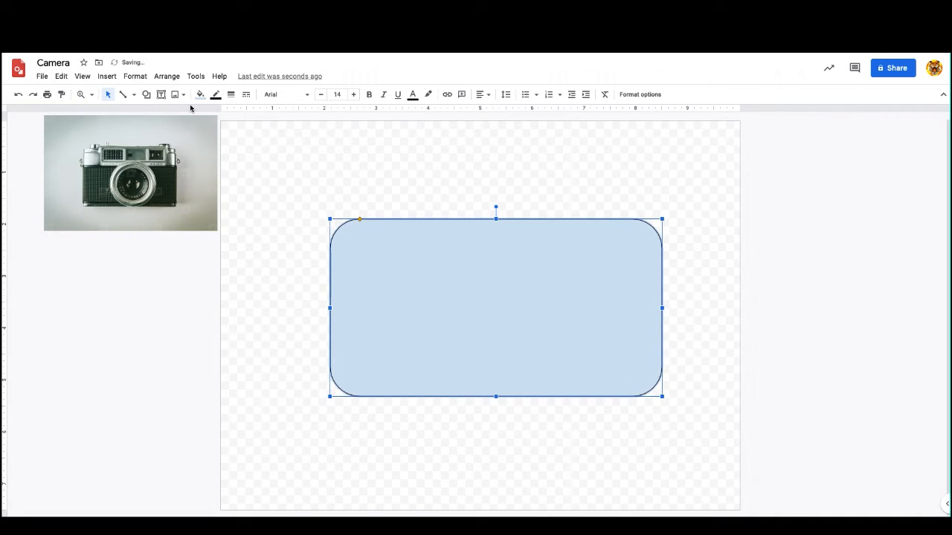
key("ctrl+z")
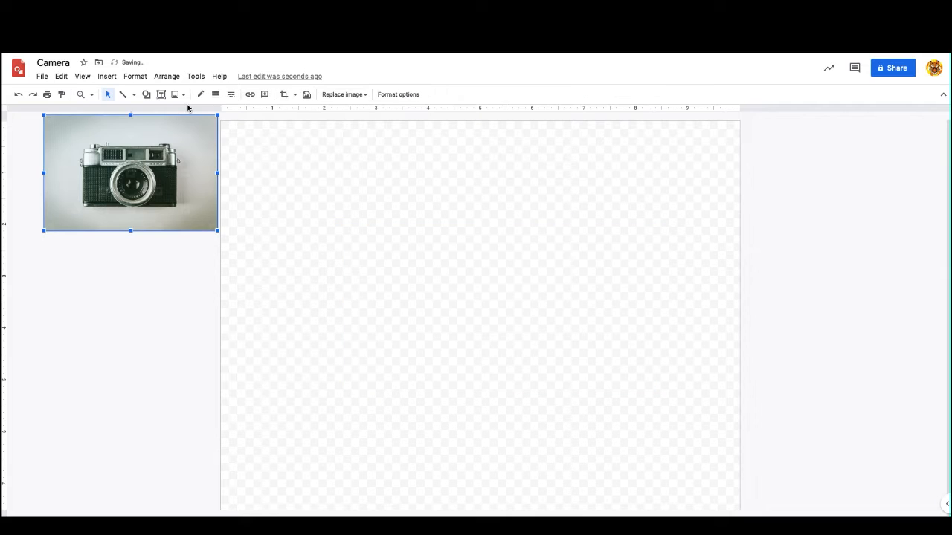
Draw a wide, sharp-cornered rectangle across the middle of the canvas, covering about two thirds of its width.
left_click(147, 95)
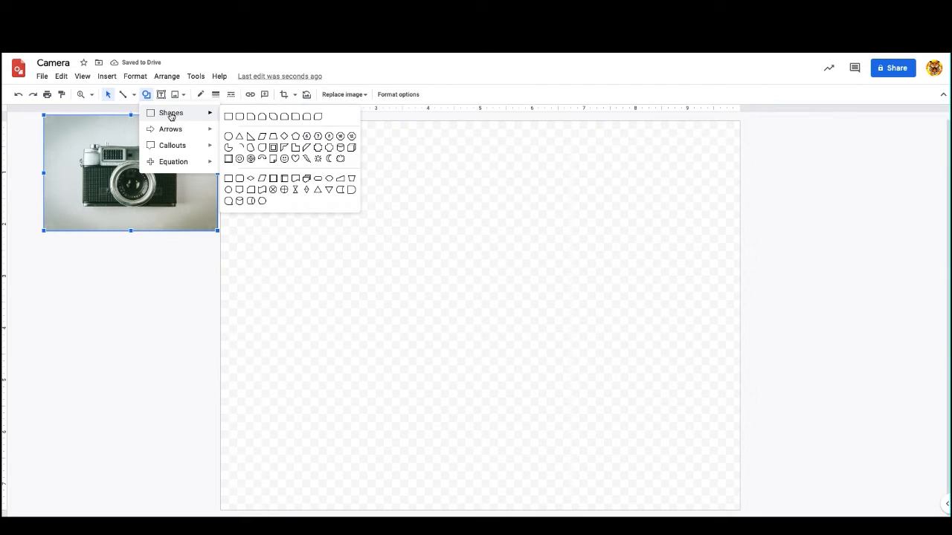
left_click(226, 116)
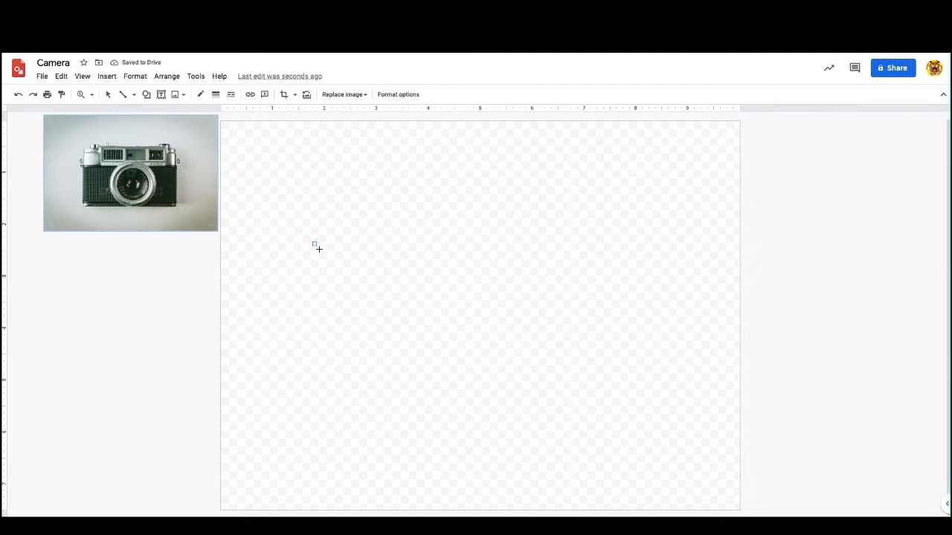
left_click_drag(313, 242, 673, 431)
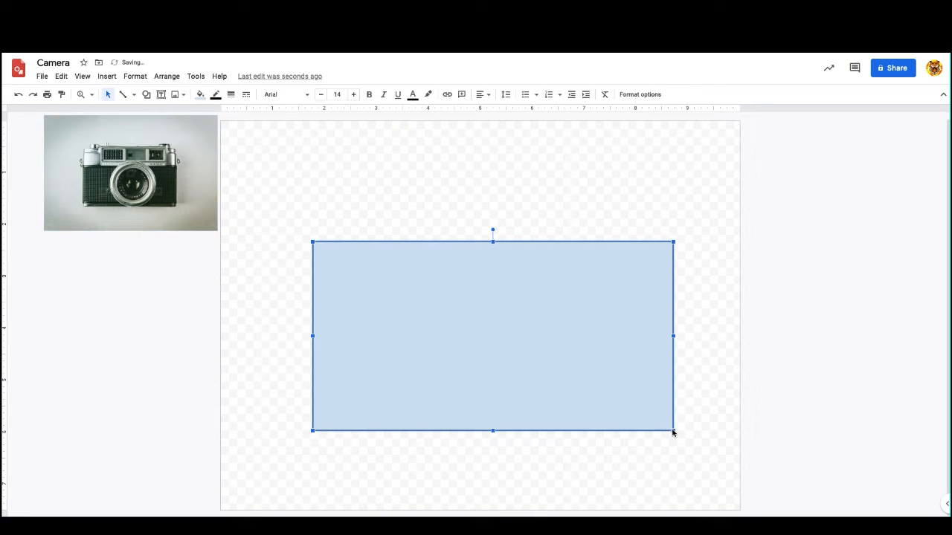
Try a solid gray fill on the rectangle and replace it with a light-gray linear gradient.
left_click(200, 95)
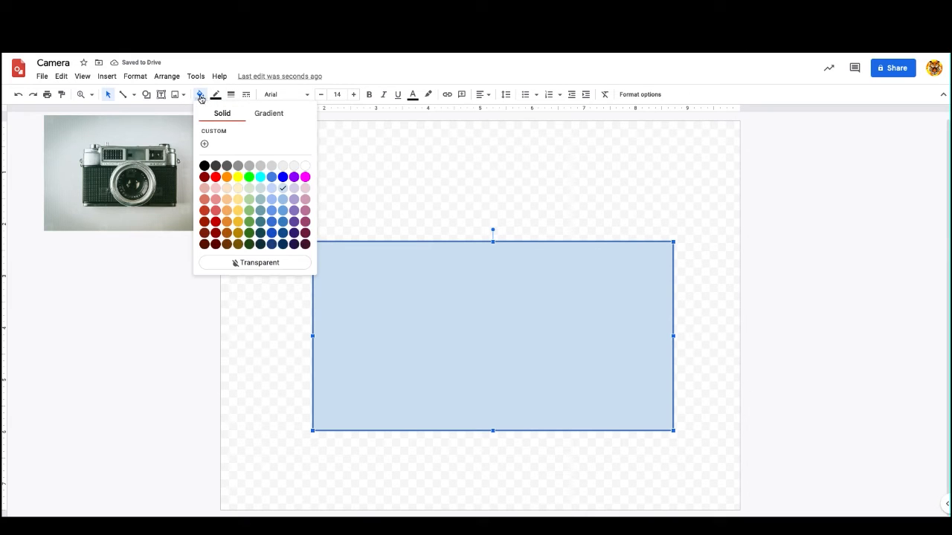
left_click(251, 166)
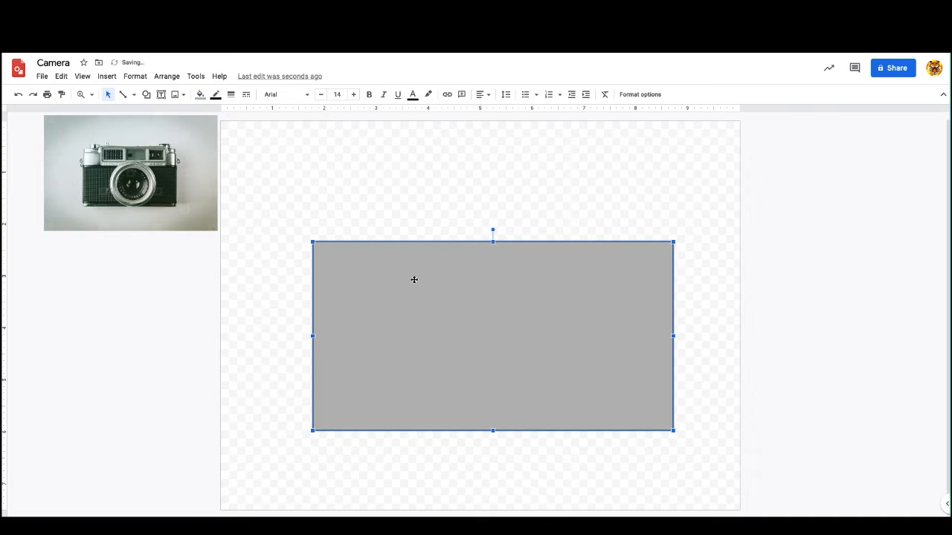
left_click(200, 95)
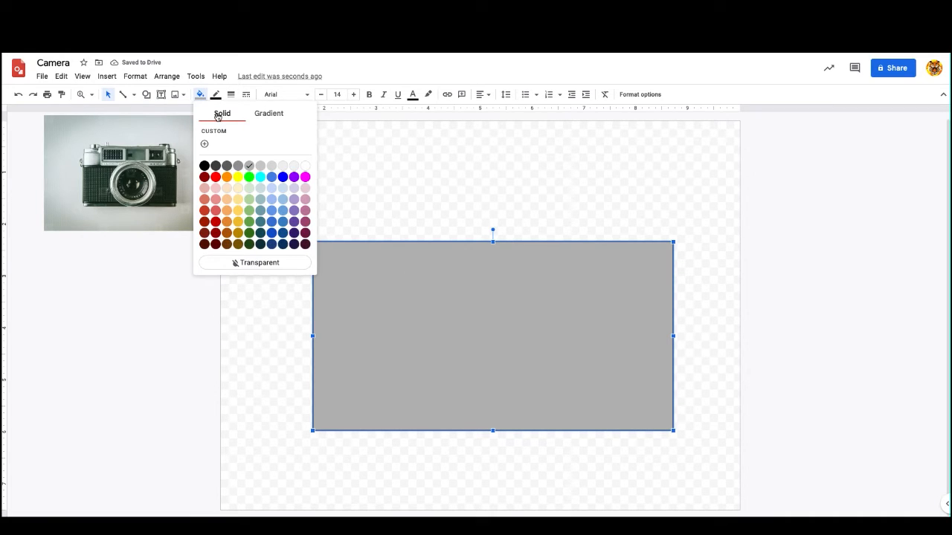
left_click(258, 116)
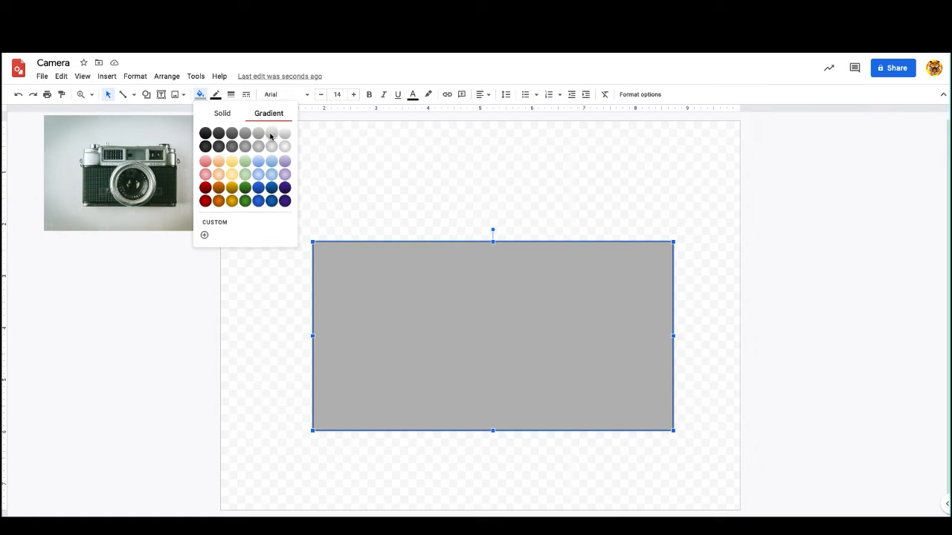
left_click(270, 135)
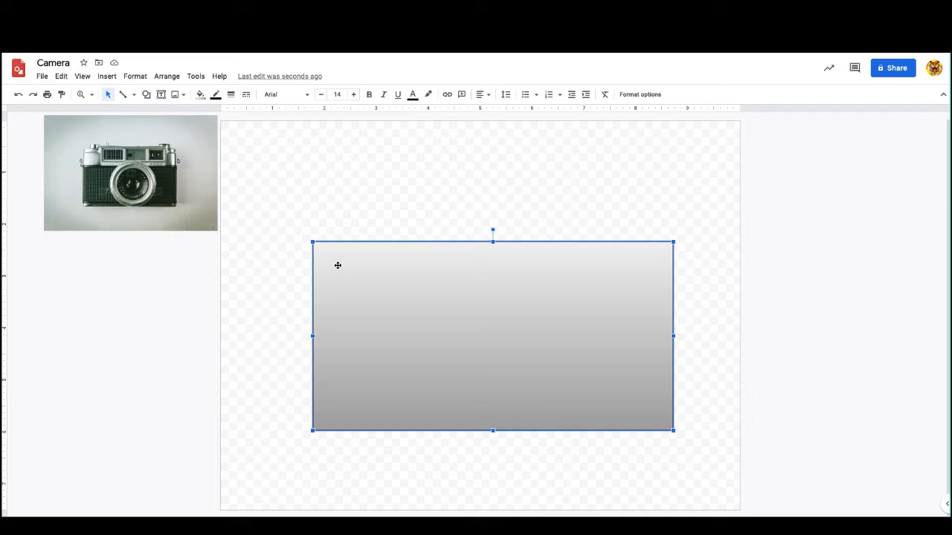
Copy and paste the gradient rectangle, and move the copy exactly over the original.
left_click(63, 77)
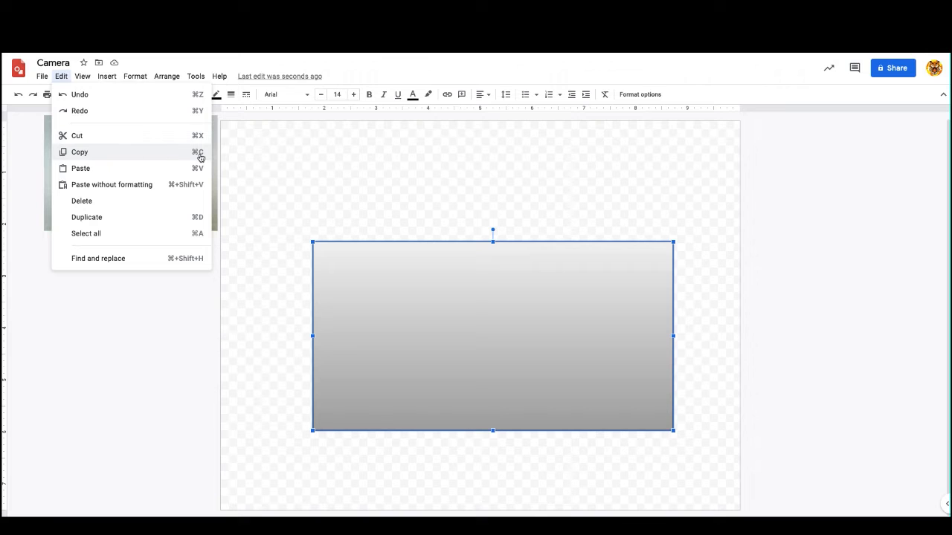
left_click(164, 154)
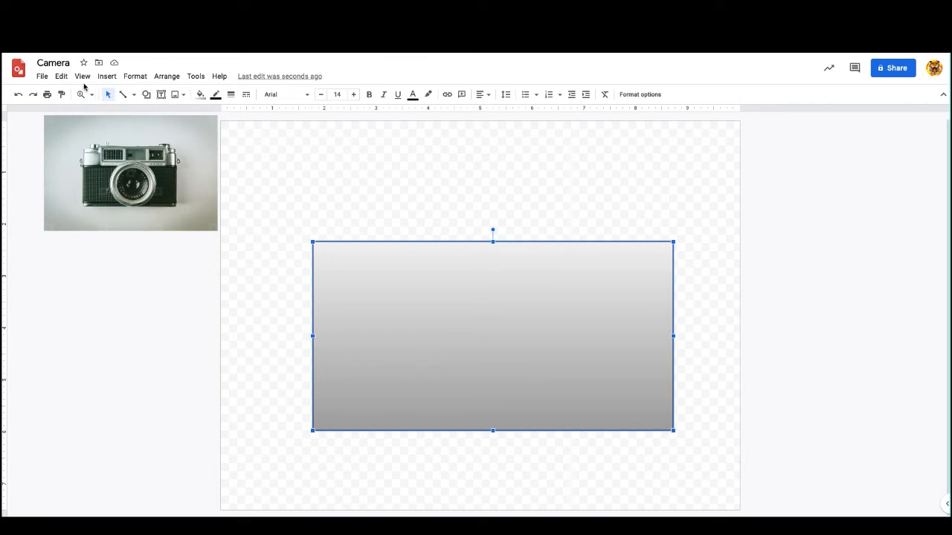
left_click(60, 76)
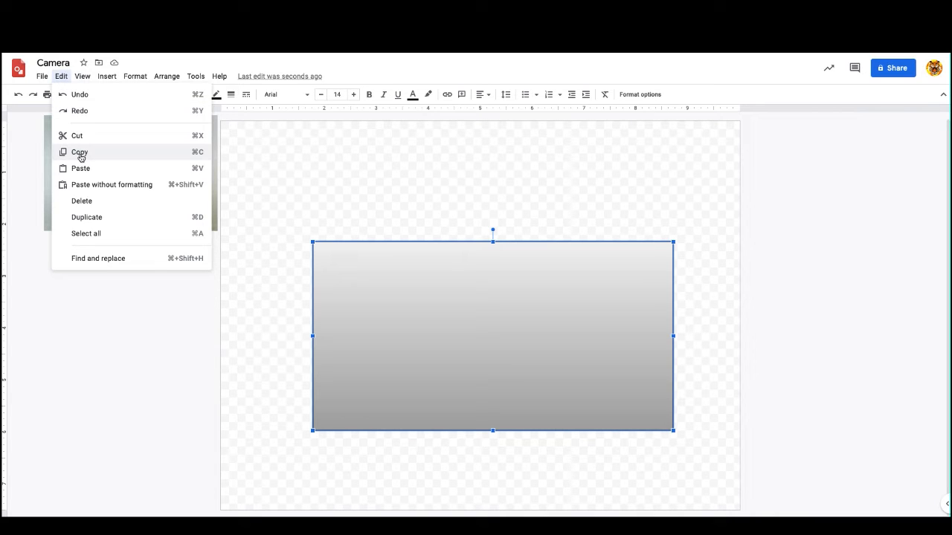
left_click(187, 168)
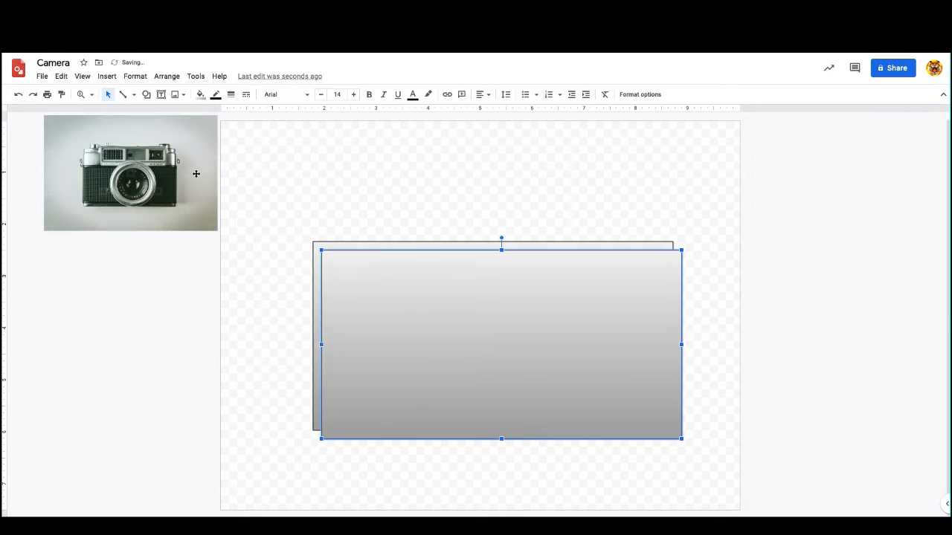
left_click_drag(512, 351, 503, 343)
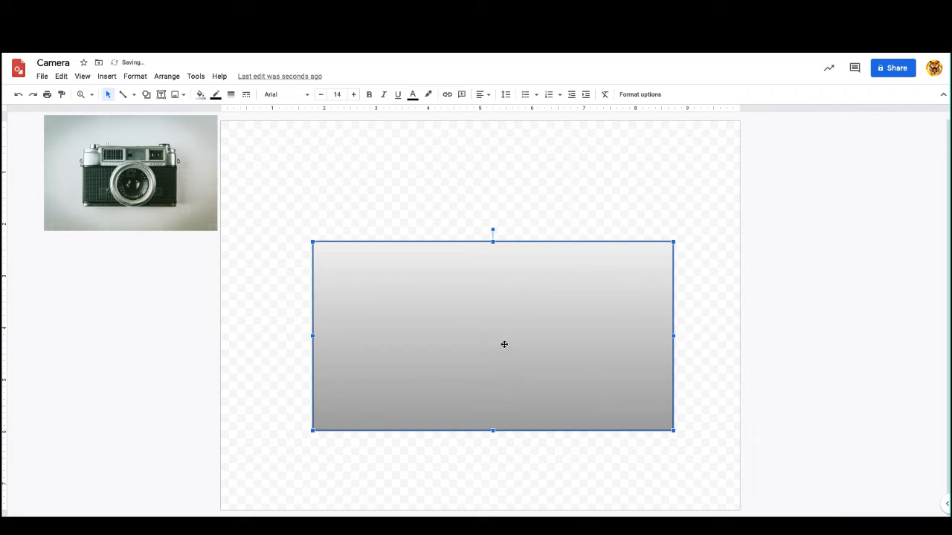
Shorten the copied rectangle from its lower edge to a band covering about the upper quarter of the original.
left_click_drag(491, 430, 493, 292)
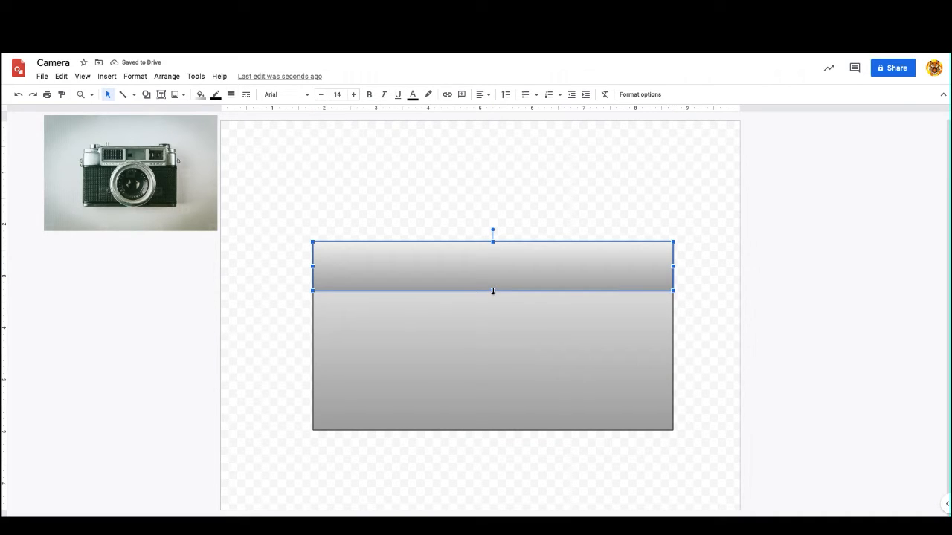
left_click_drag(493, 291, 492, 293)
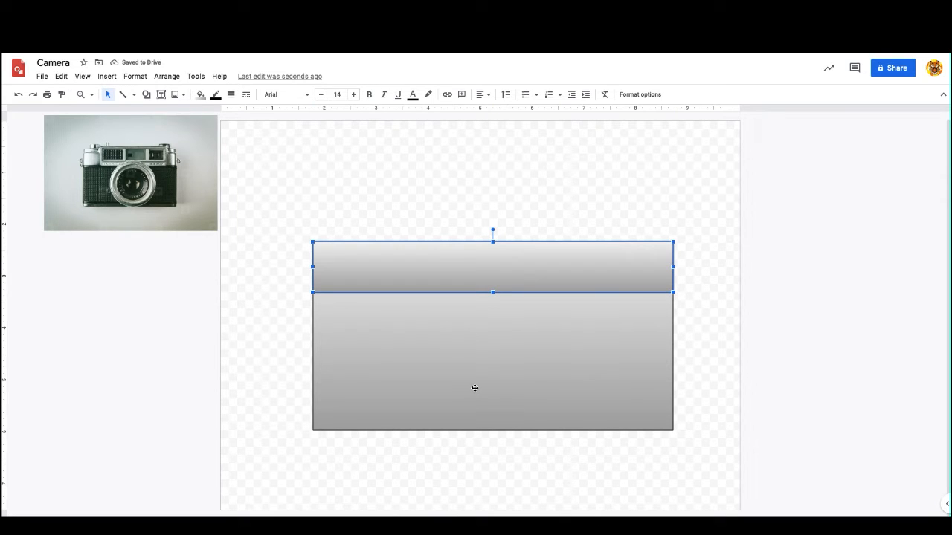
left_click(475, 388)
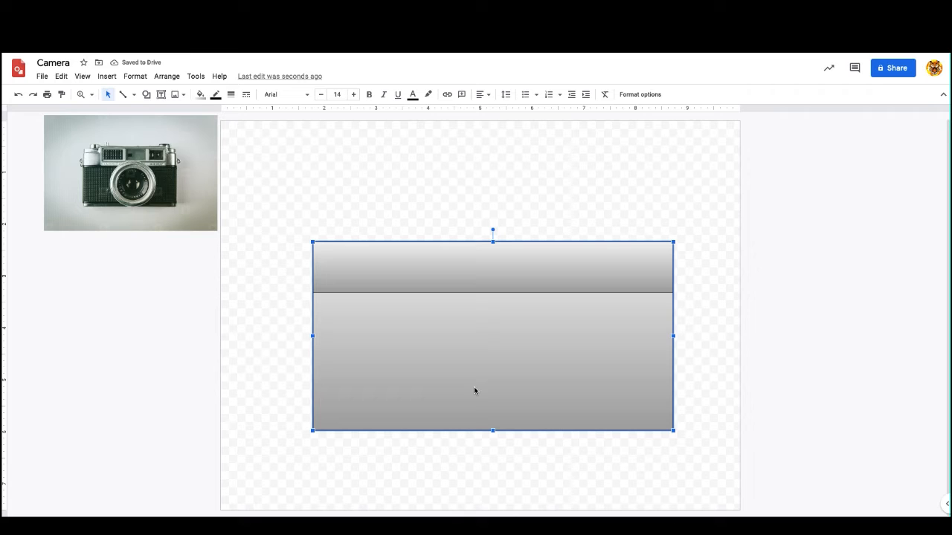
left_click(385, 186)
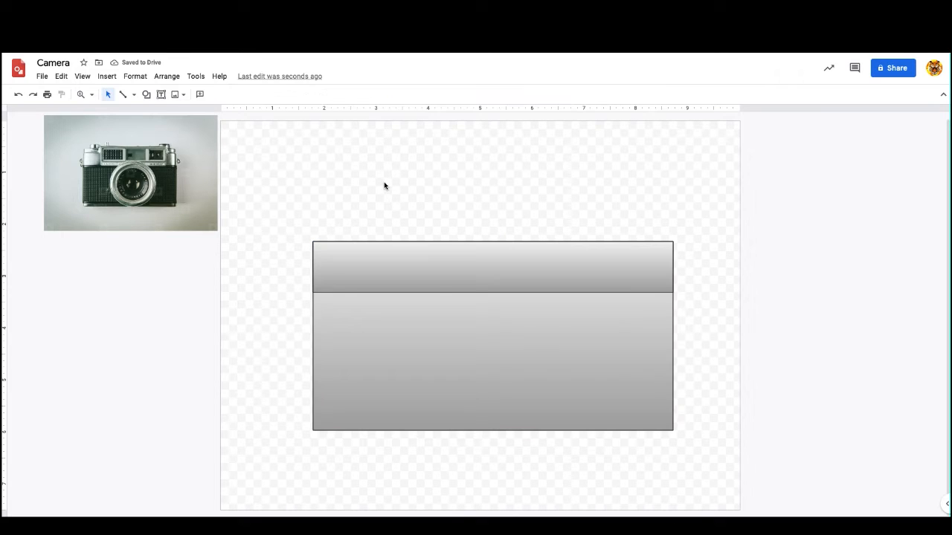
Set the border weight of both gradient rectangles to 4px.
left_click(352, 394)
left_click(421, 276)
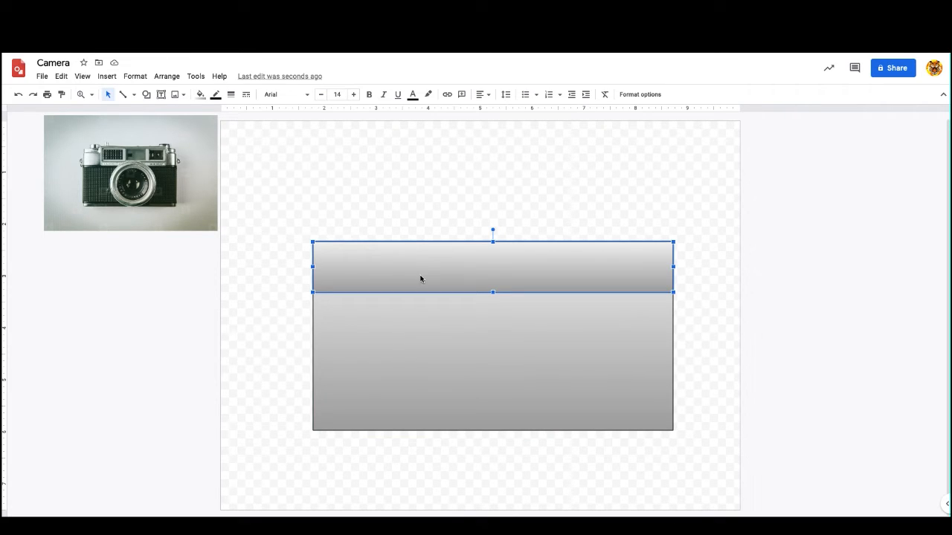
left_click_drag(279, 200, 549, 451)
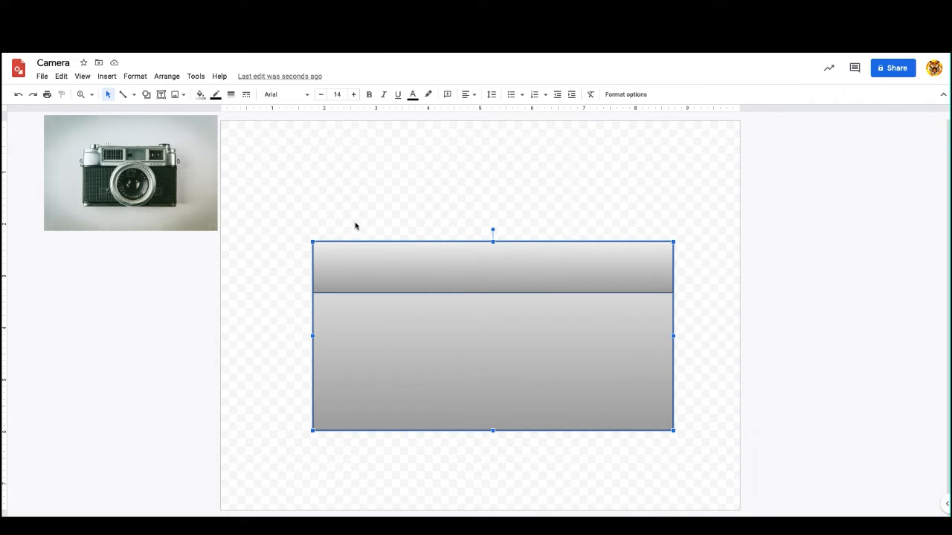
left_click(229, 95)
left_click(238, 163)
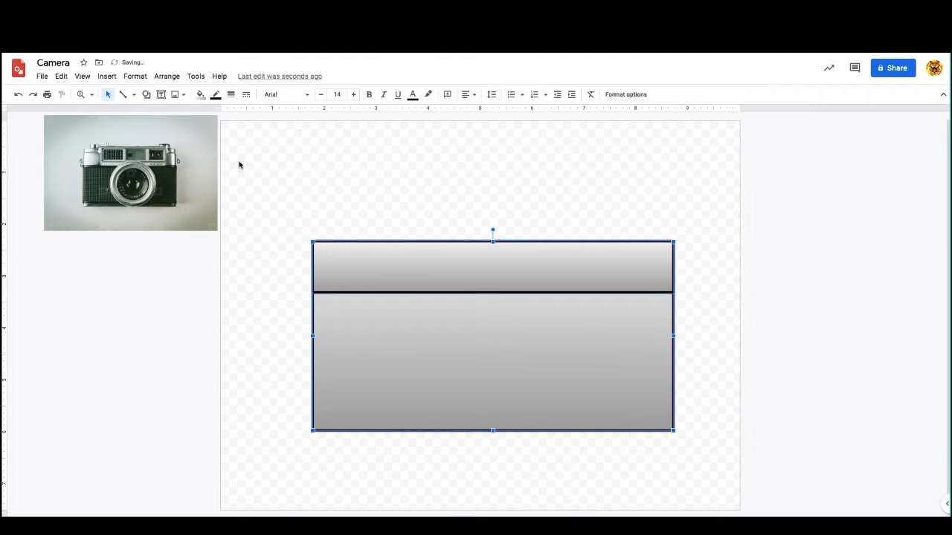
Try an 8px border on both rectangles and return the weight to 4px.
left_click(230, 95)
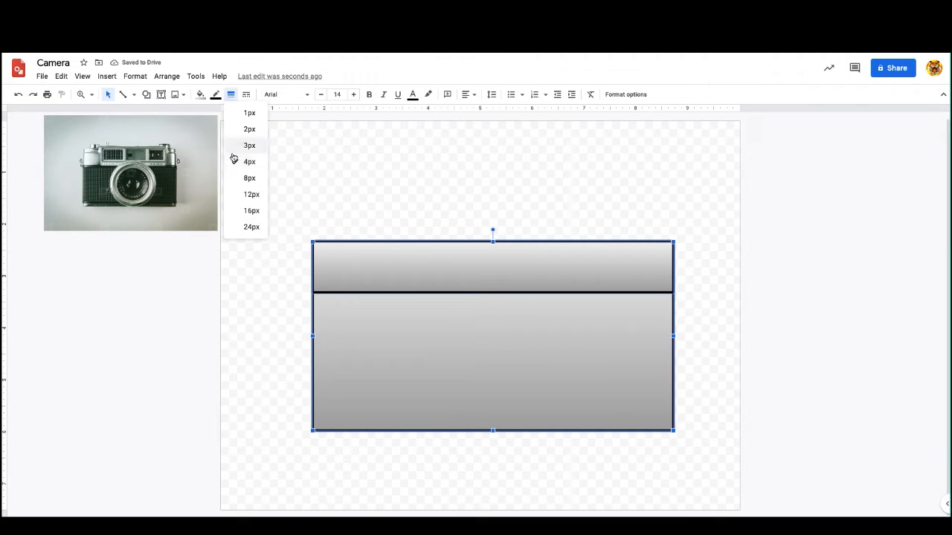
left_click(248, 179)
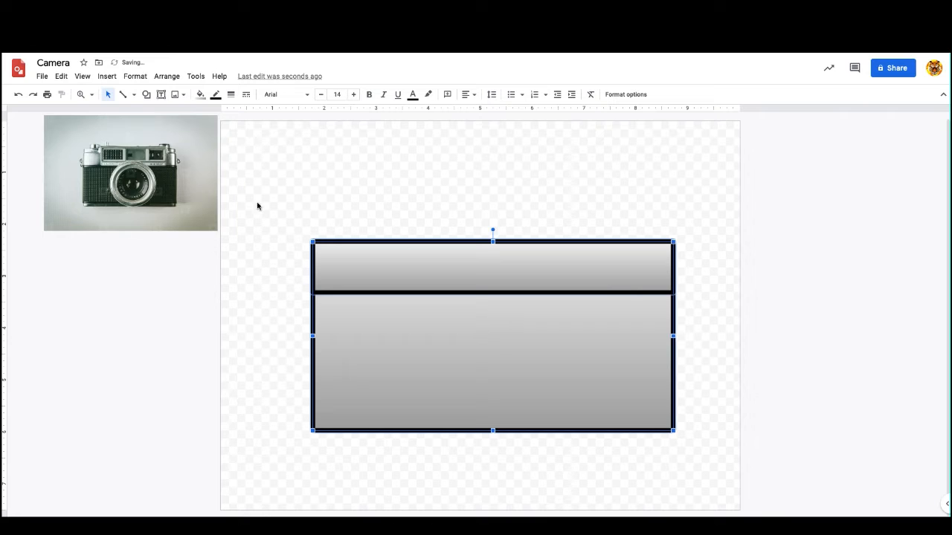
left_click(232, 96)
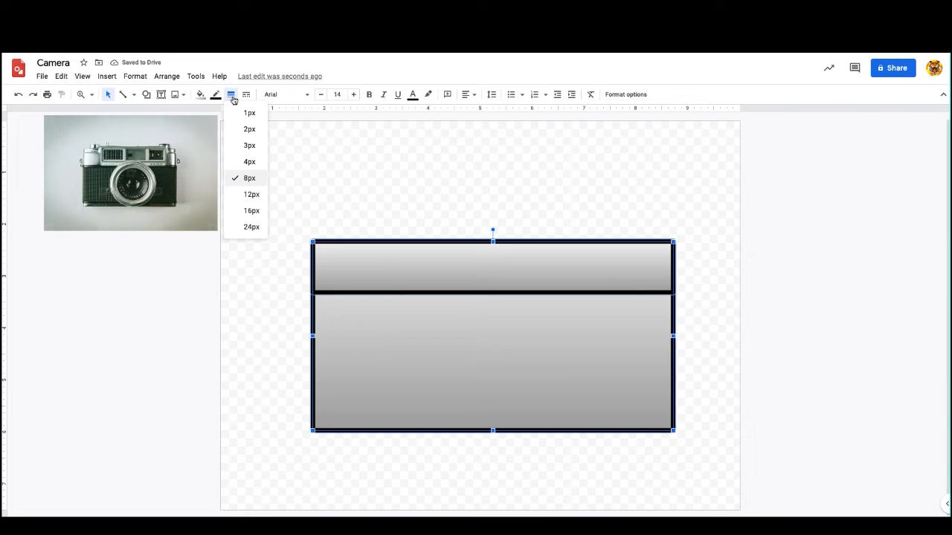
left_click(236, 162)
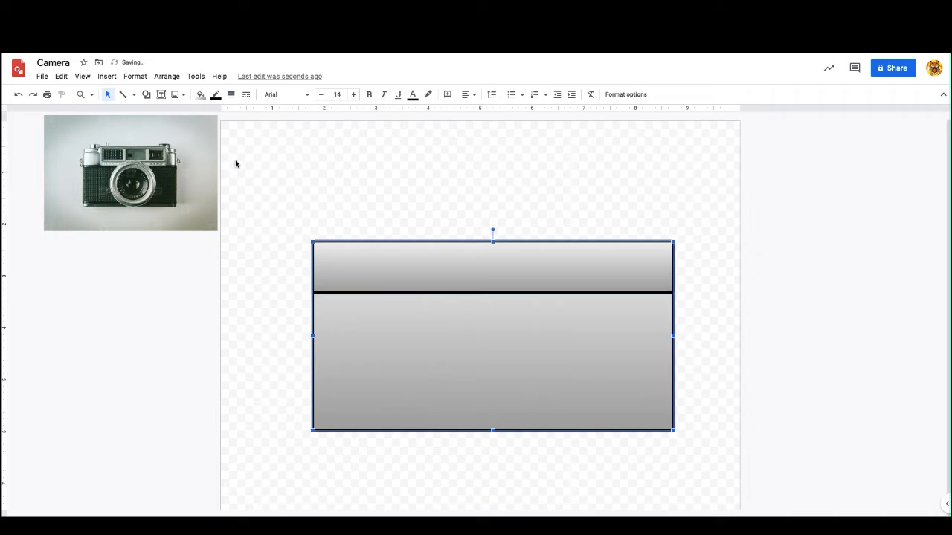
left_click(279, 215)
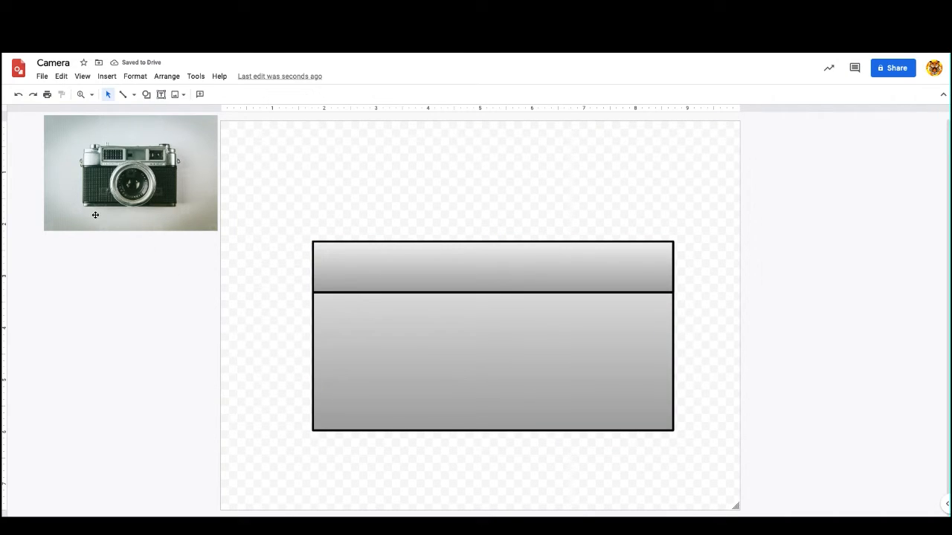
Fill the large lower rectangle with a dark-gray linear gradient.
left_click(428, 371)
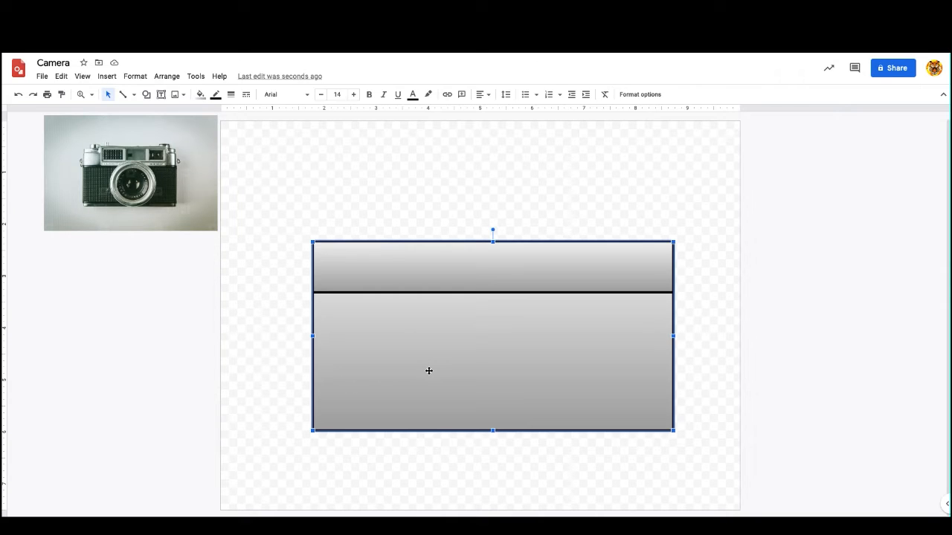
left_click(200, 96)
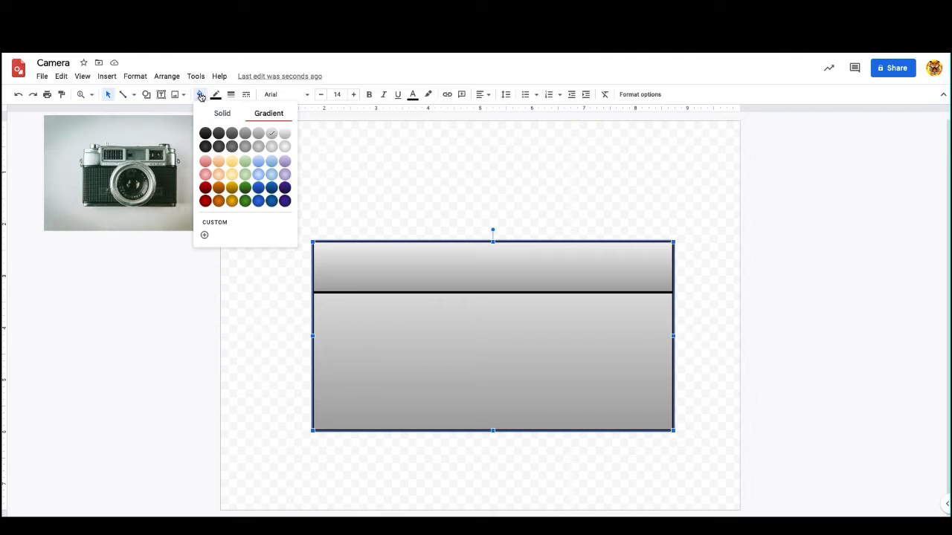
left_click(229, 135)
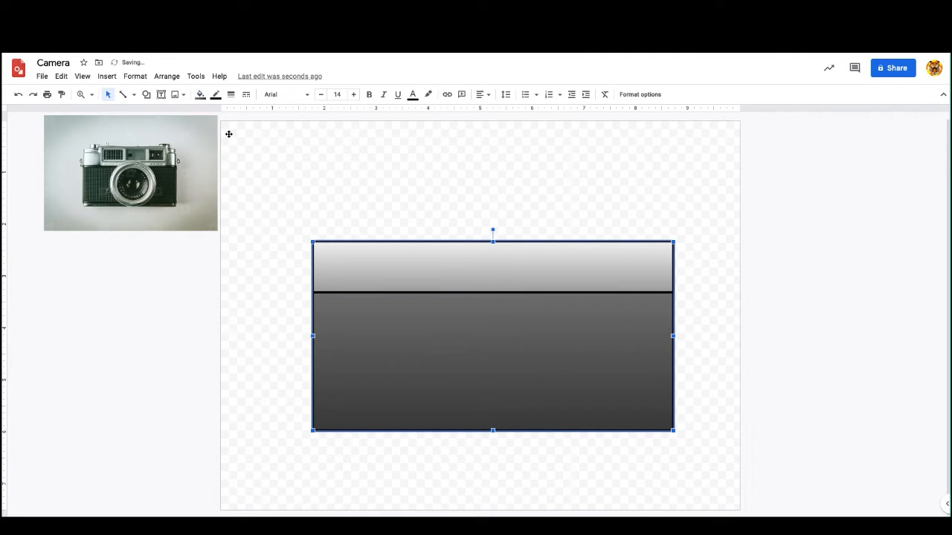
Duplicate the light upper band and make the copy a slightly narrower, thin strip centered directly beneath the dark rectangle.
left_click(433, 268)
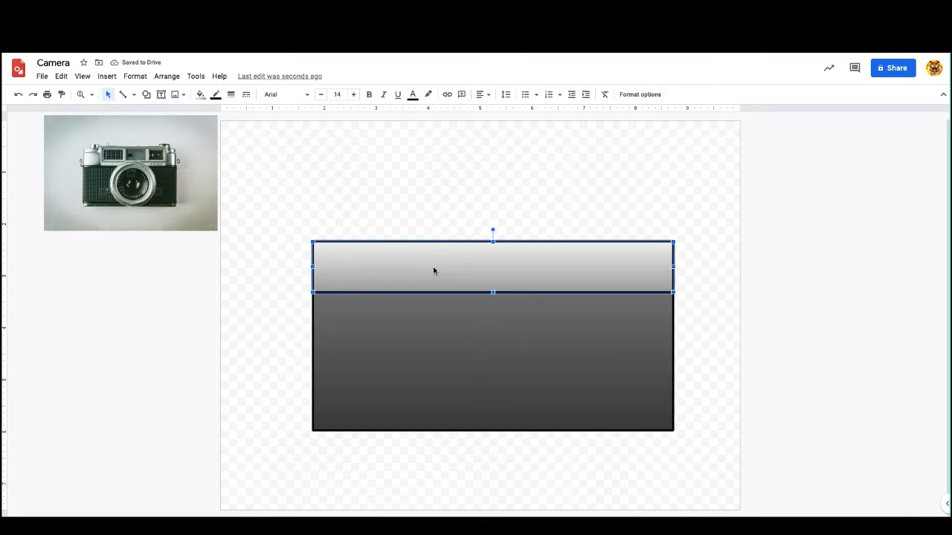
key("ctrl+d")
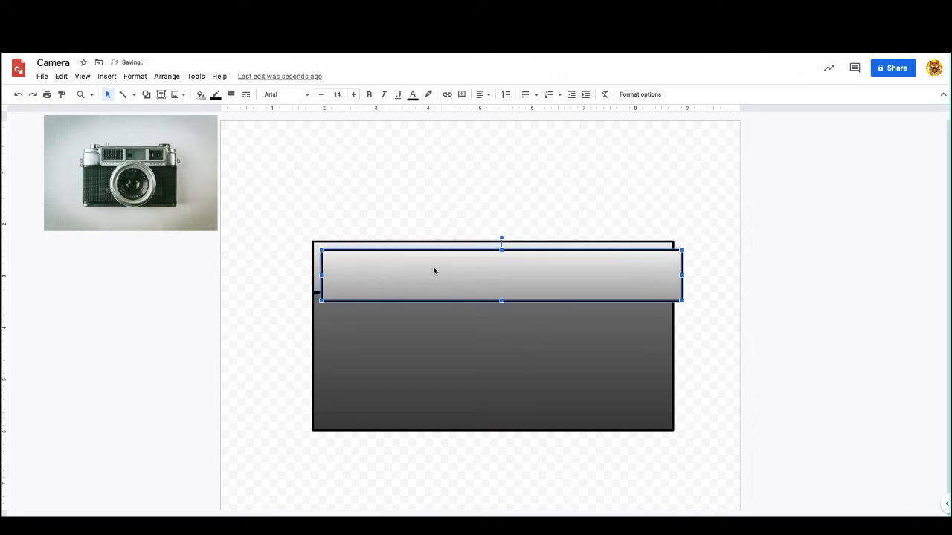
left_click_drag(445, 393, 446, 455)
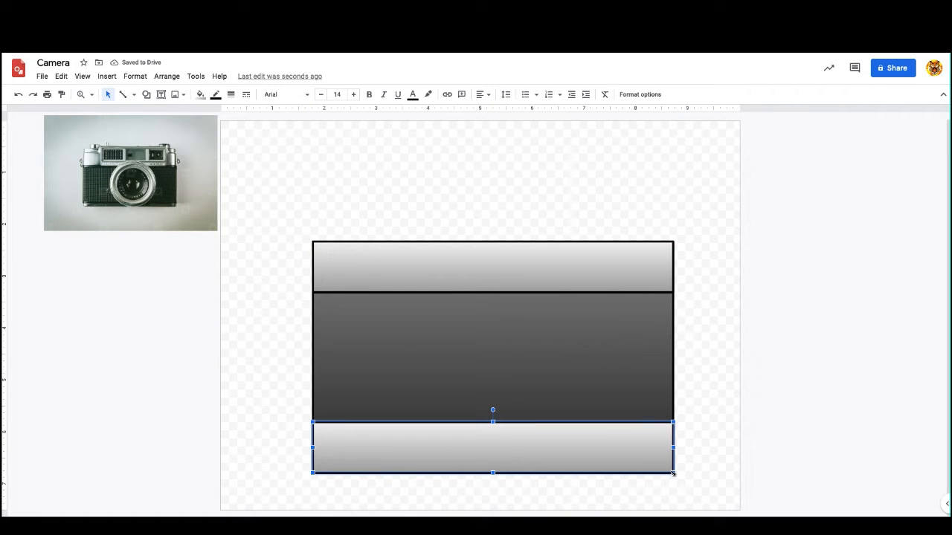
left_click_drag(673, 473, 663, 471)
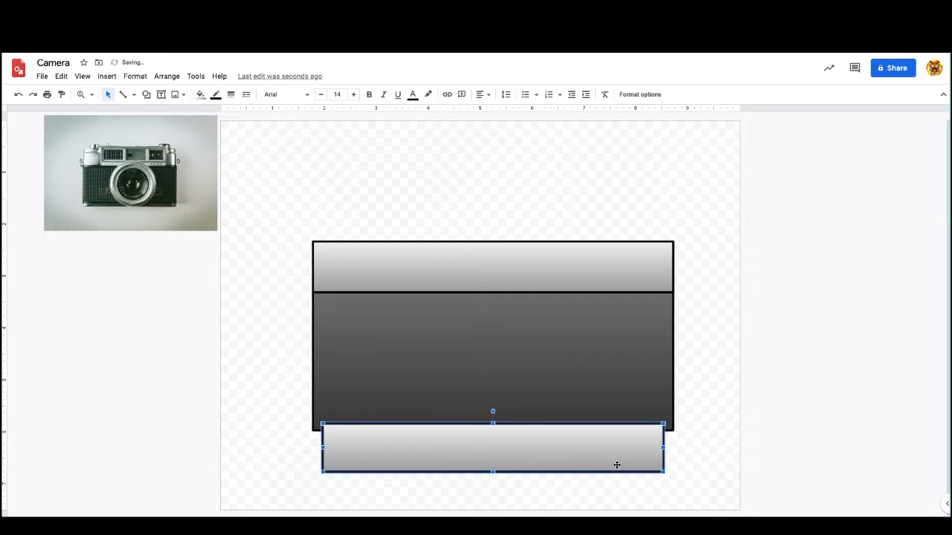
left_click_drag(492, 471, 511, 447)
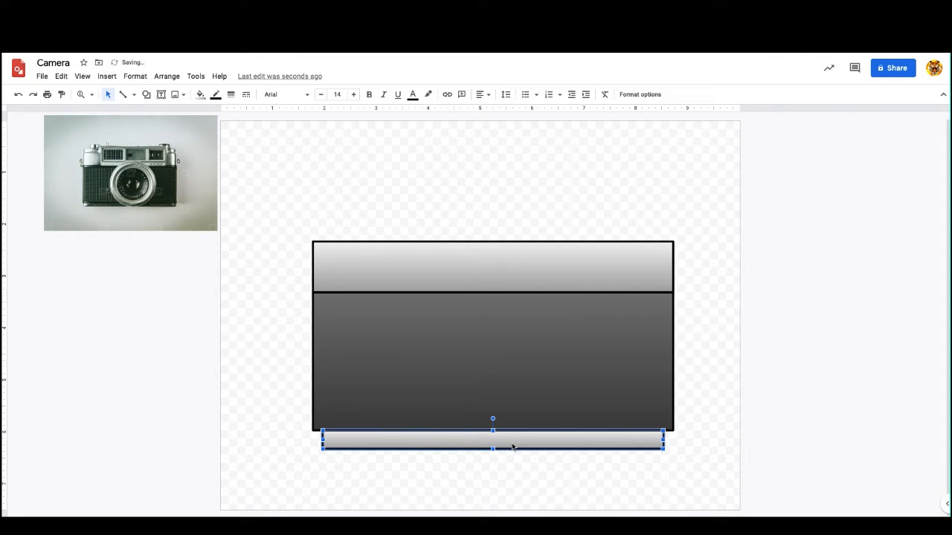
left_click(664, 481)
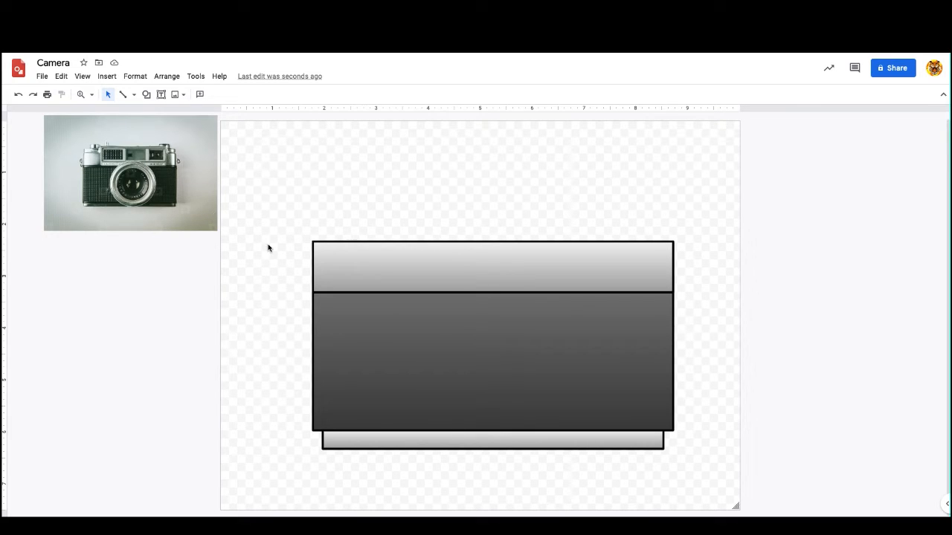
Center all three camera body rectangles together on the page, both horizontally and vertically.
left_click_drag(282, 201, 691, 478)
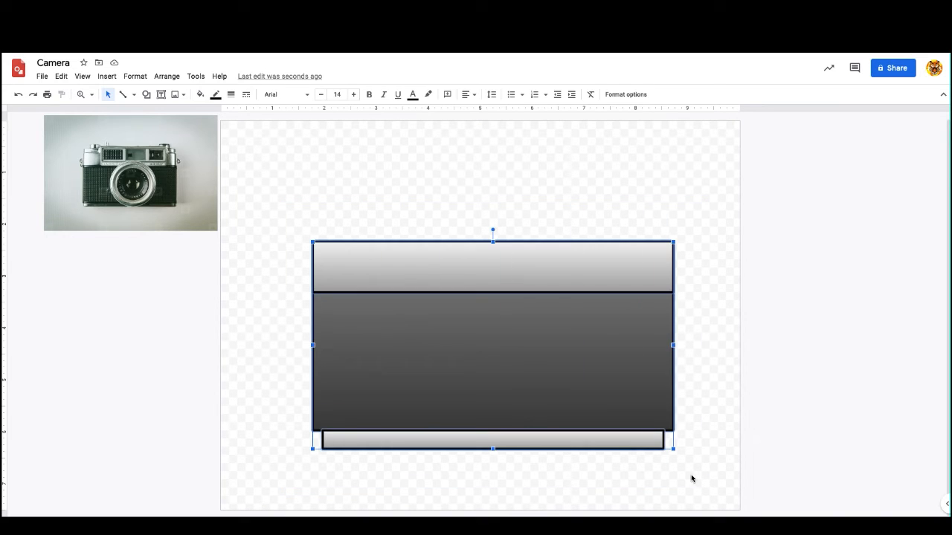
right_click(463, 375)
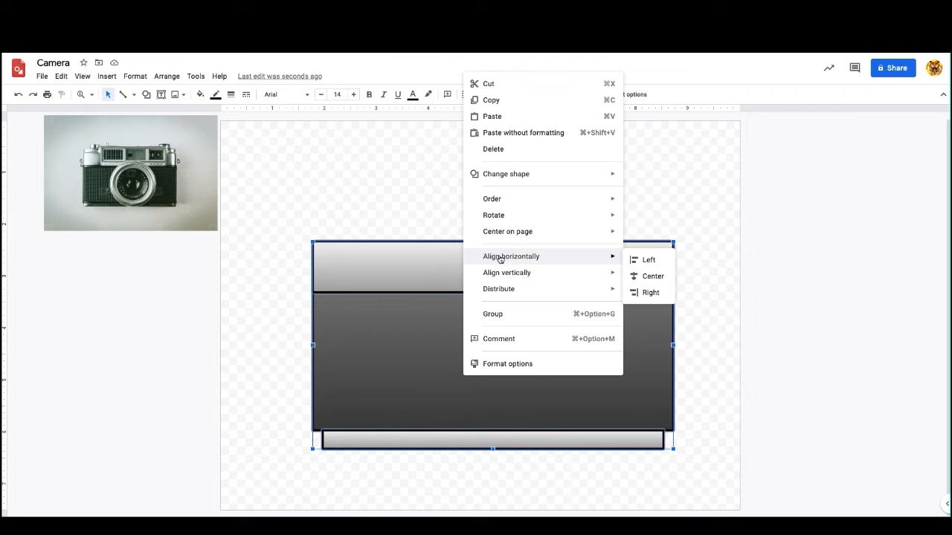
mouse_move(506, 237)
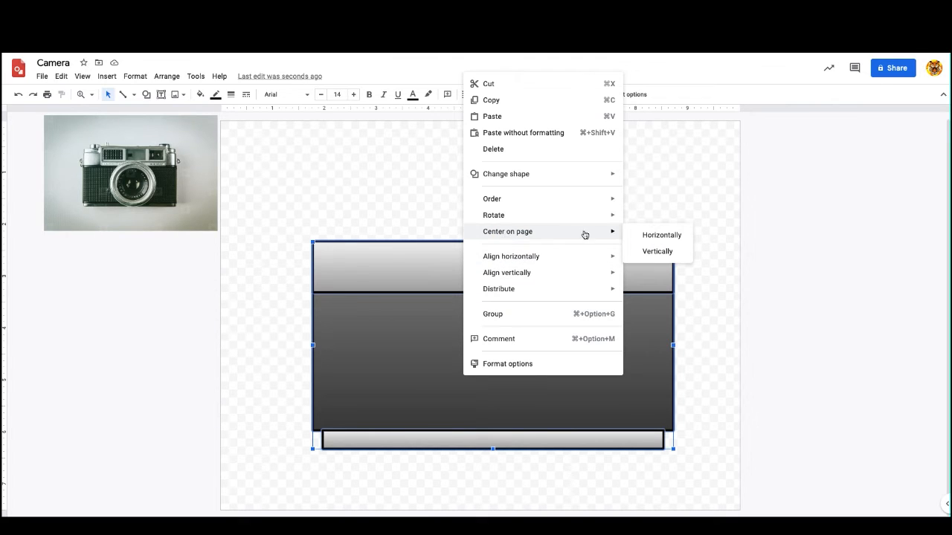
left_click(661, 237)
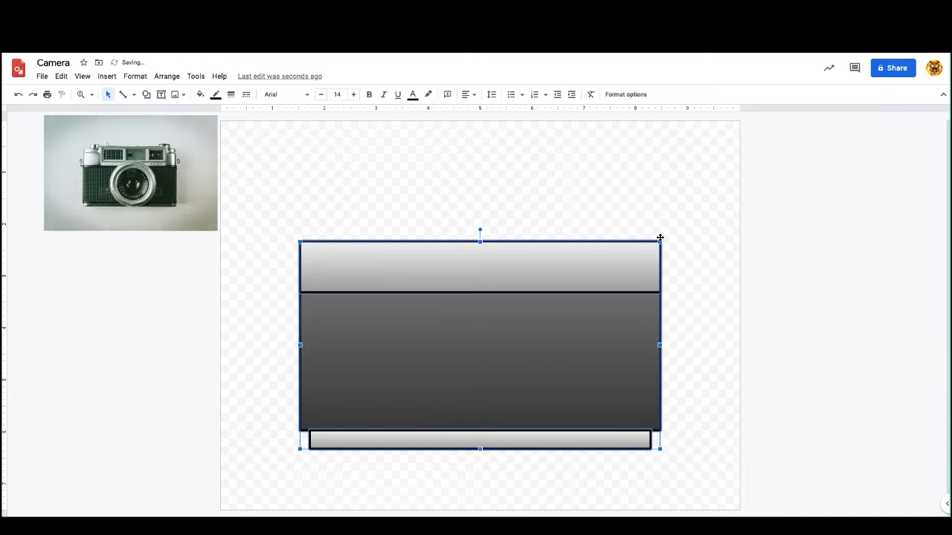
right_click(424, 311)
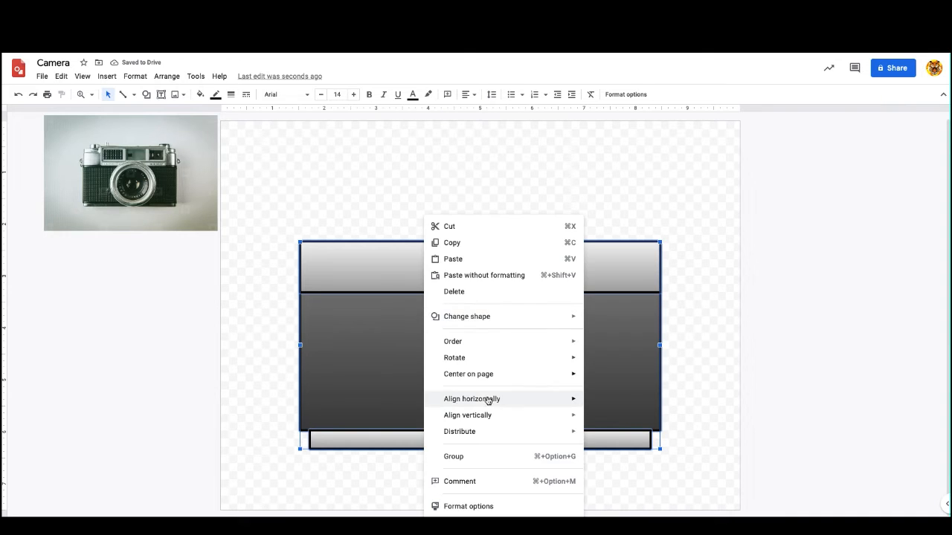
mouse_move(479, 330)
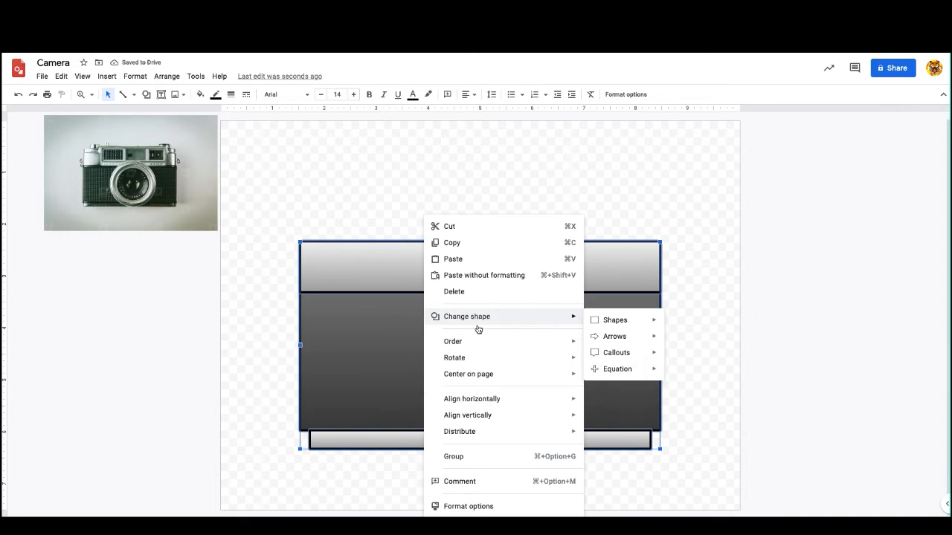
mouse_move(493, 374)
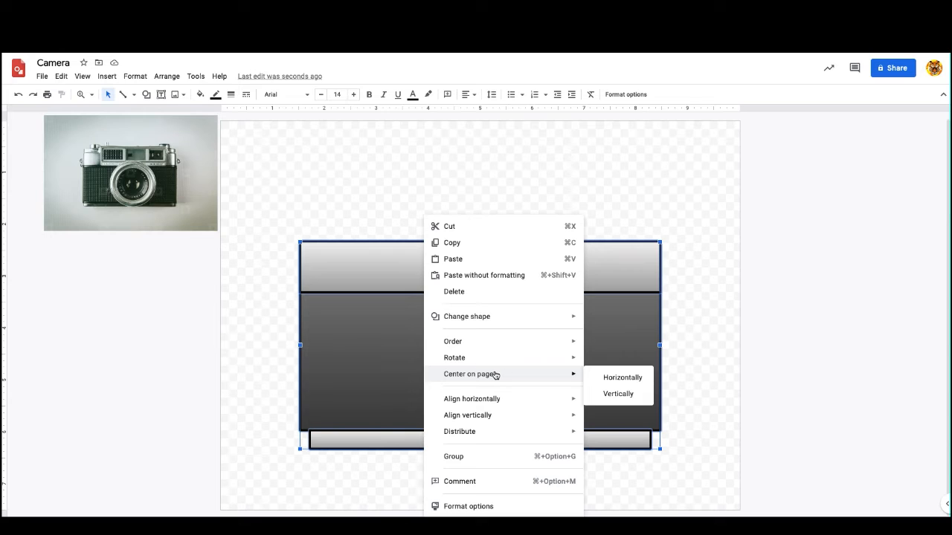
left_click(628, 395)
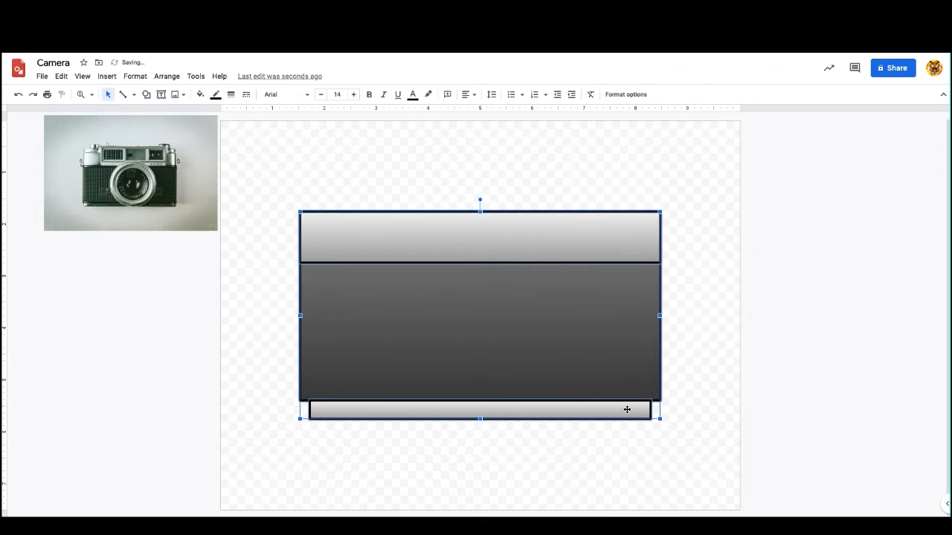
left_click(229, 301)
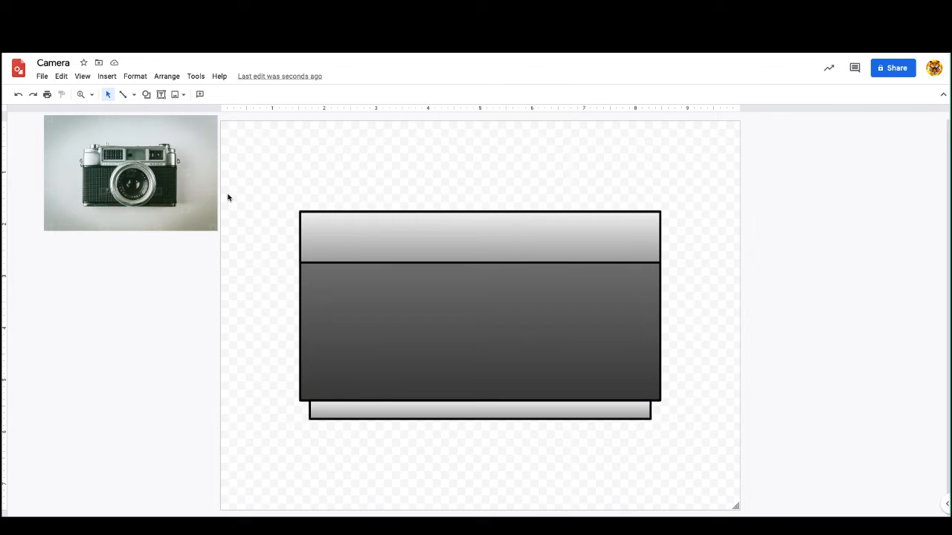
Move all three rectangles together partly off the canvas's lower-left side, and move them back to the page center.
left_click_drag(255, 182, 602, 434)
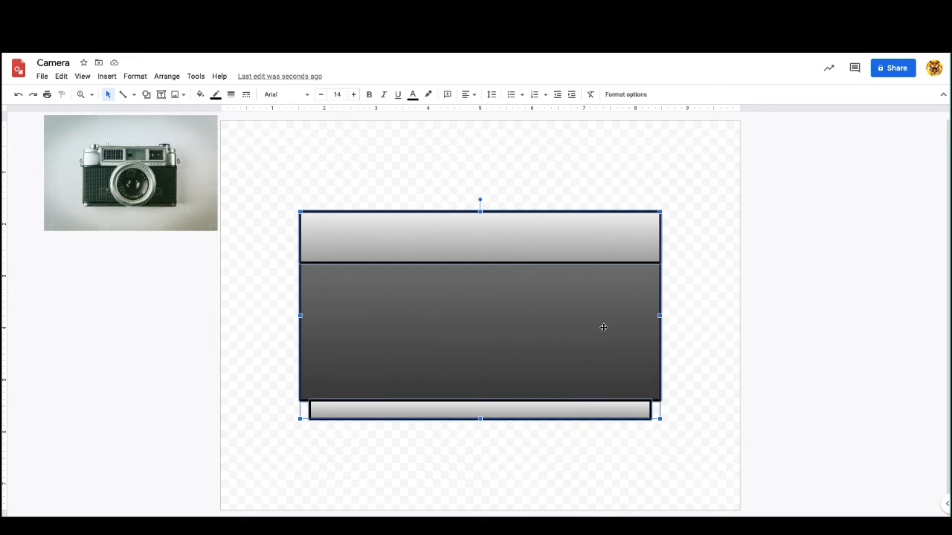
left_click_drag(329, 396, 328, 396)
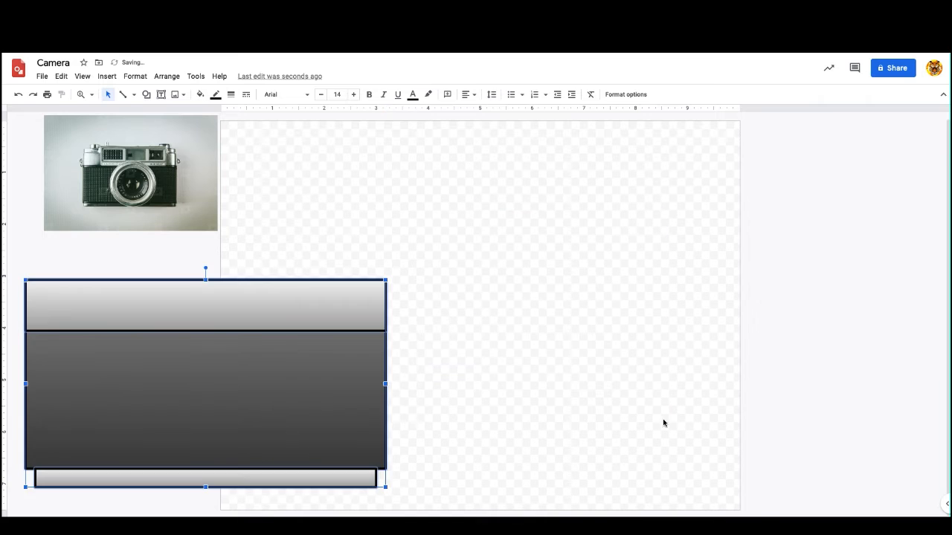
left_click(663, 423)
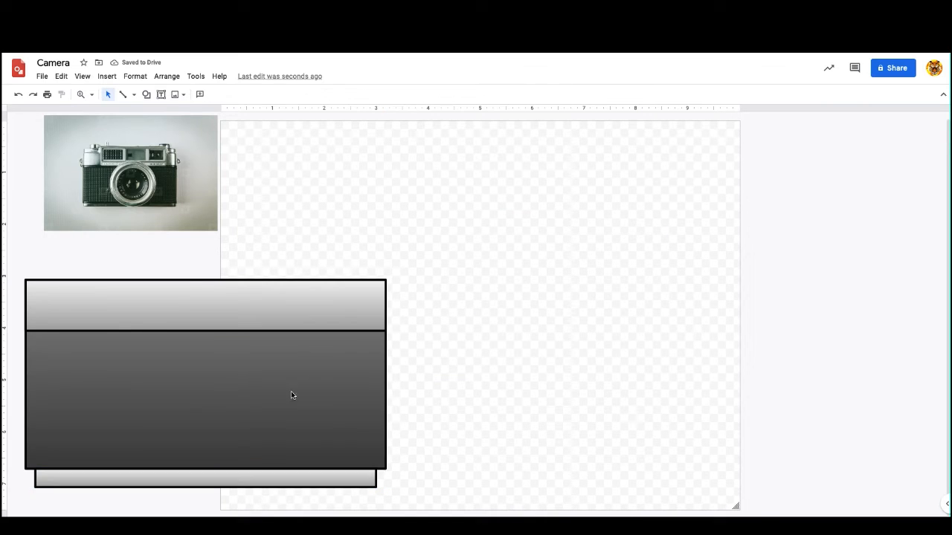
left_click_drag(53, 261, 273, 490)
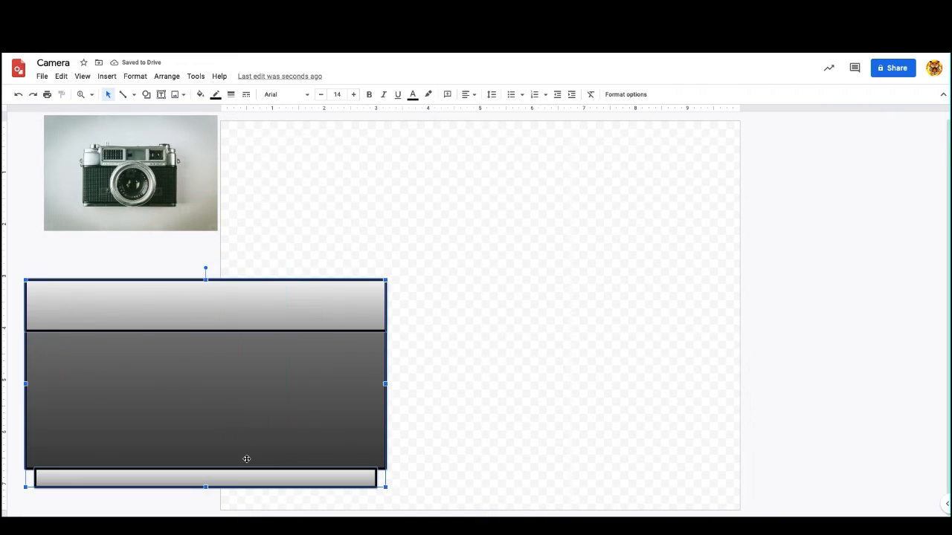
left_click_drag(218, 401, 474, 346)
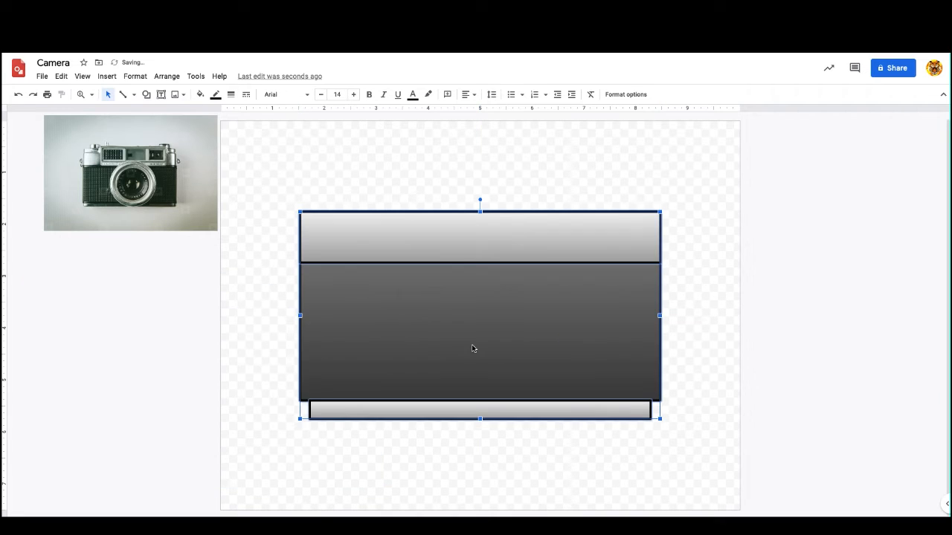
Draw a small rounded rectangle in the left part of the light upper band as the camera's window.
left_click(676, 353)
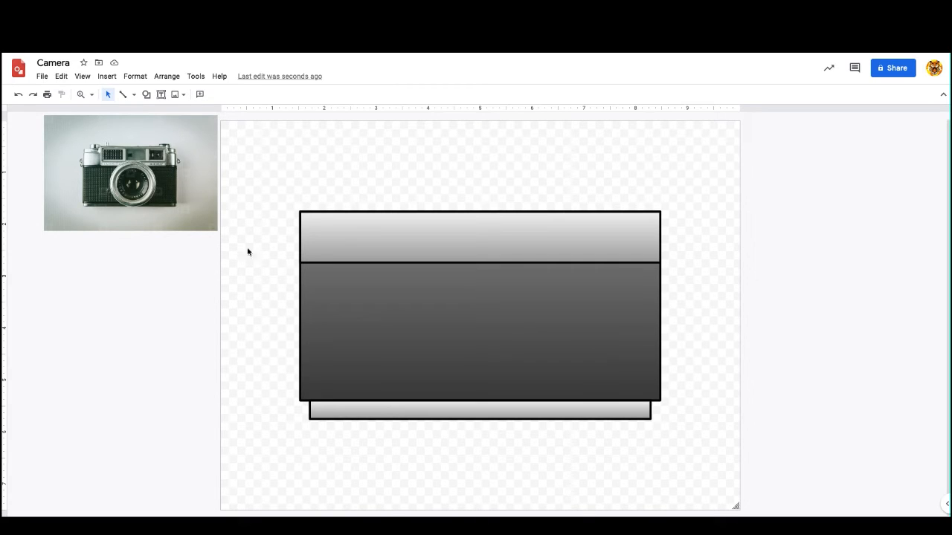
left_click(146, 95)
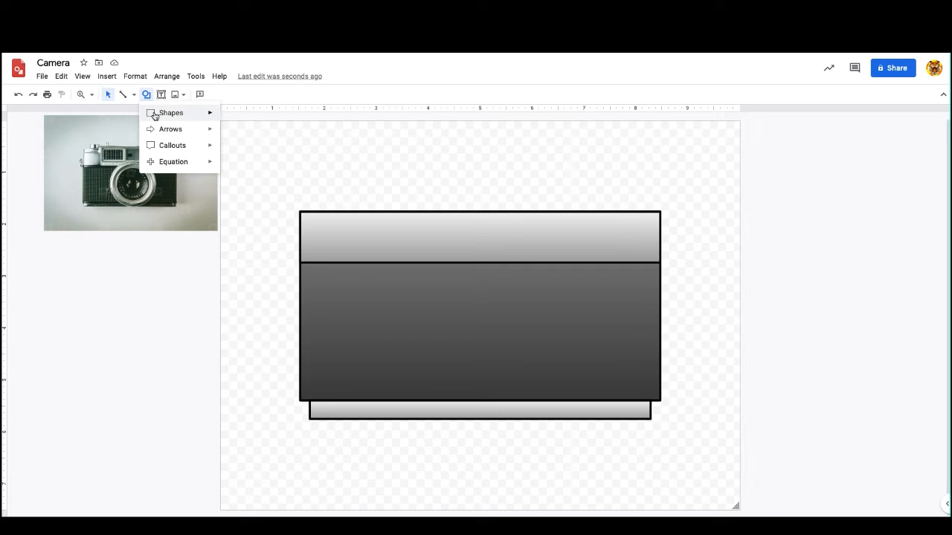
mouse_move(155, 113)
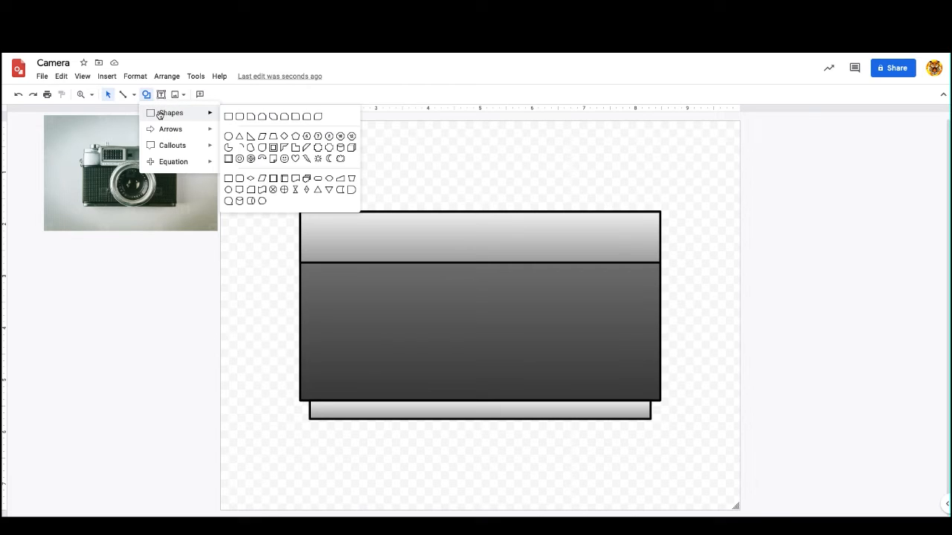
left_click(239, 118)
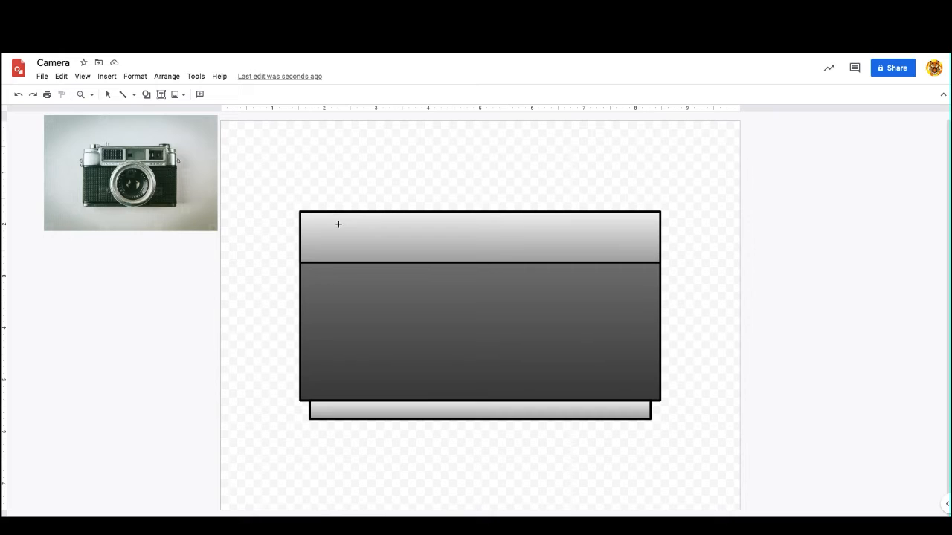
left_click_drag(338, 222, 380, 242)
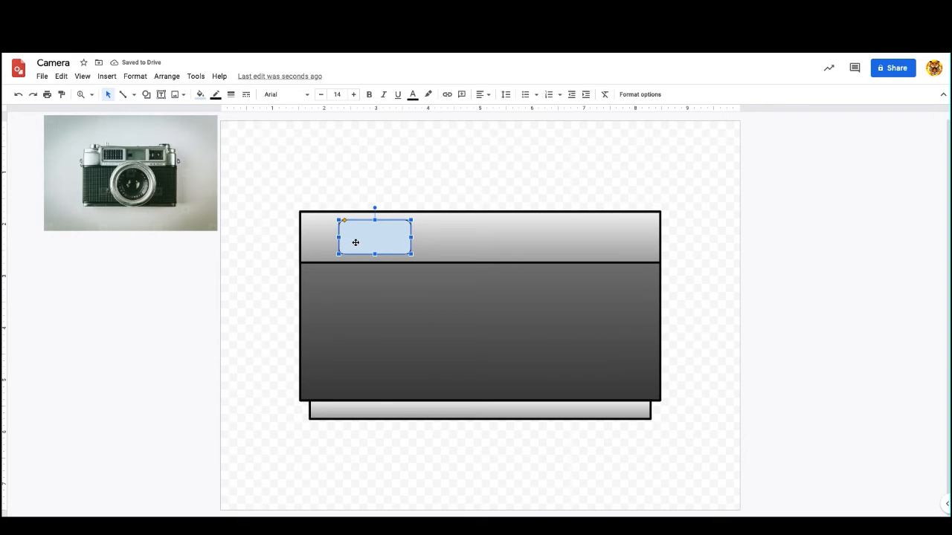
Set the rounded rectangle's border weight to 4px.
left_click(216, 95)
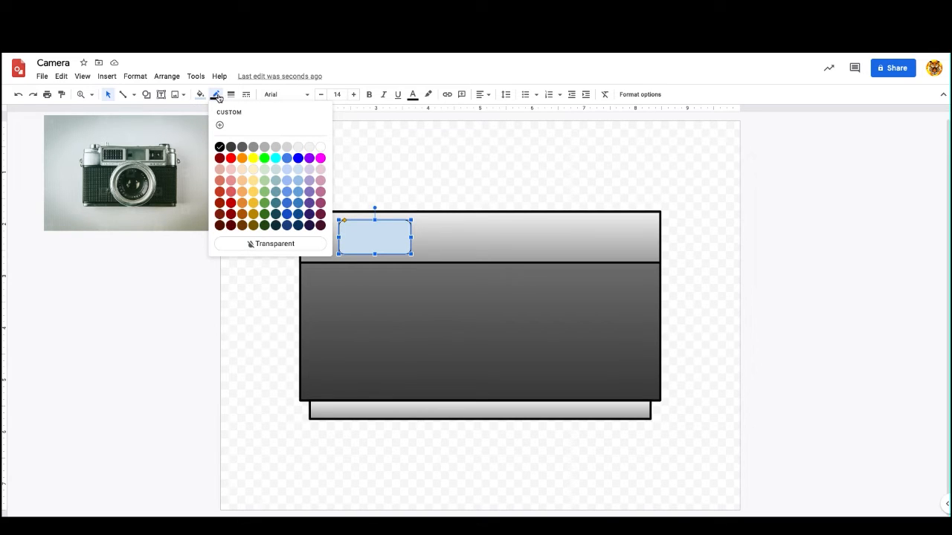
left_click(230, 95)
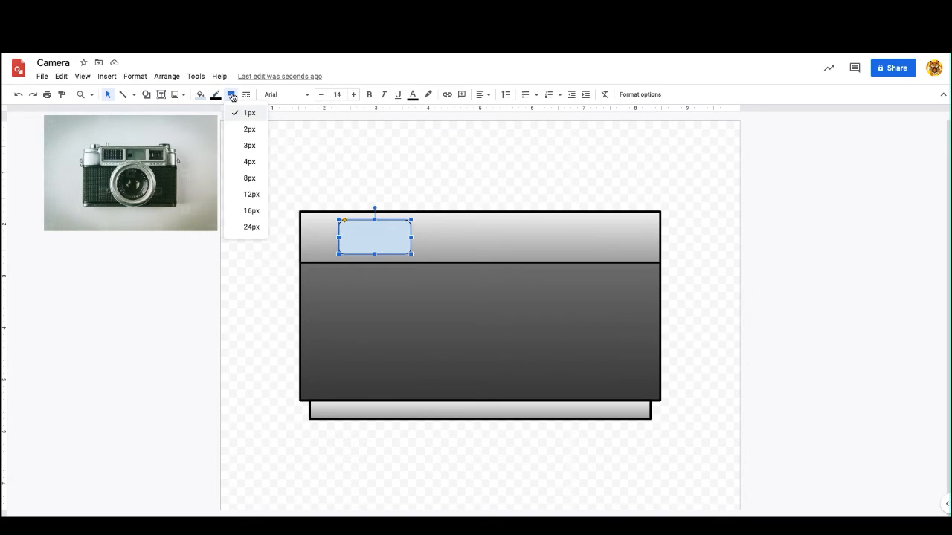
left_click(237, 162)
left_click(393, 186)
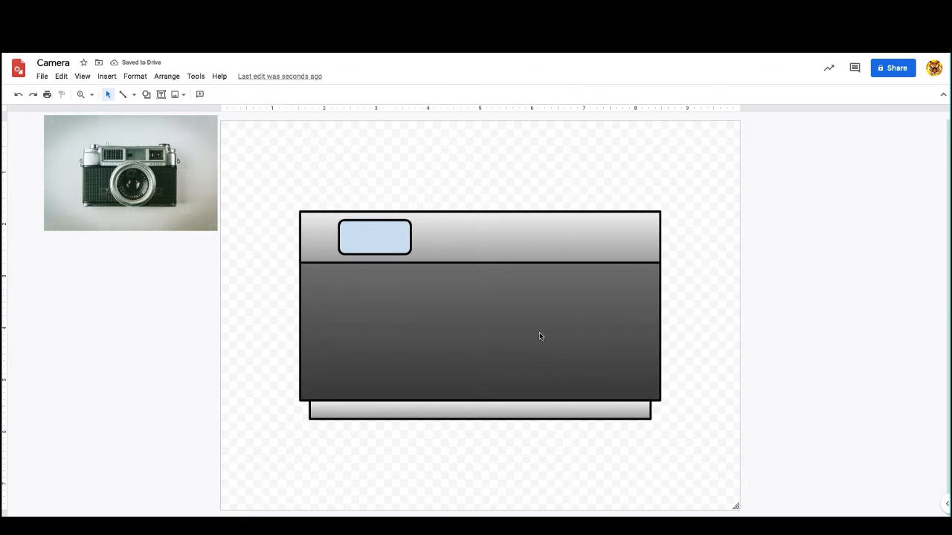
Duplicate the rounded window, align the copy near the right end of the upper band, and make it narrower.
left_click(379, 236)
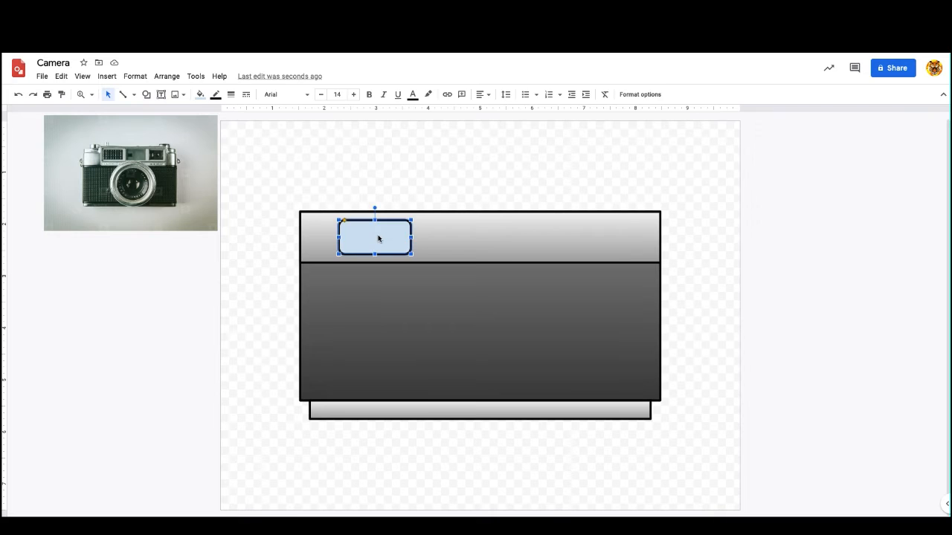
key("ctrl+d")
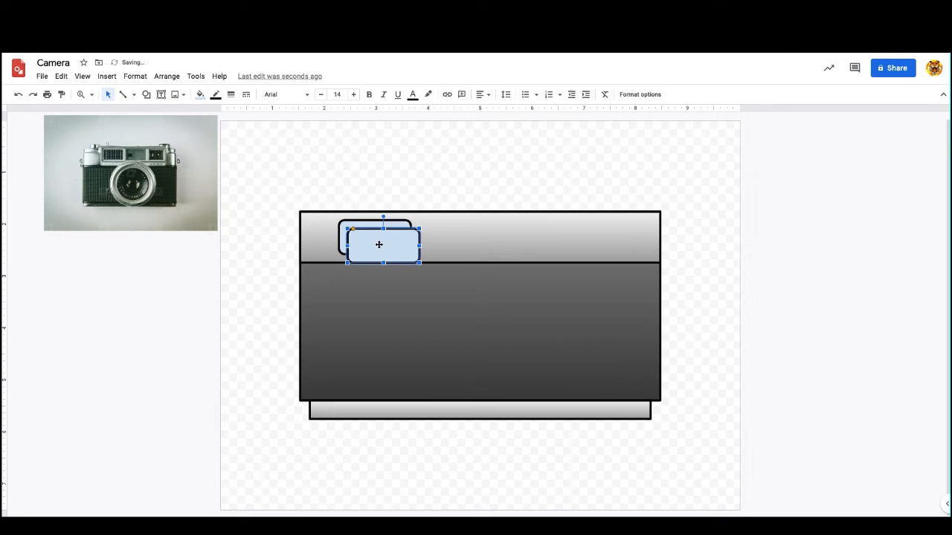
left_click_drag(378, 245, 575, 233)
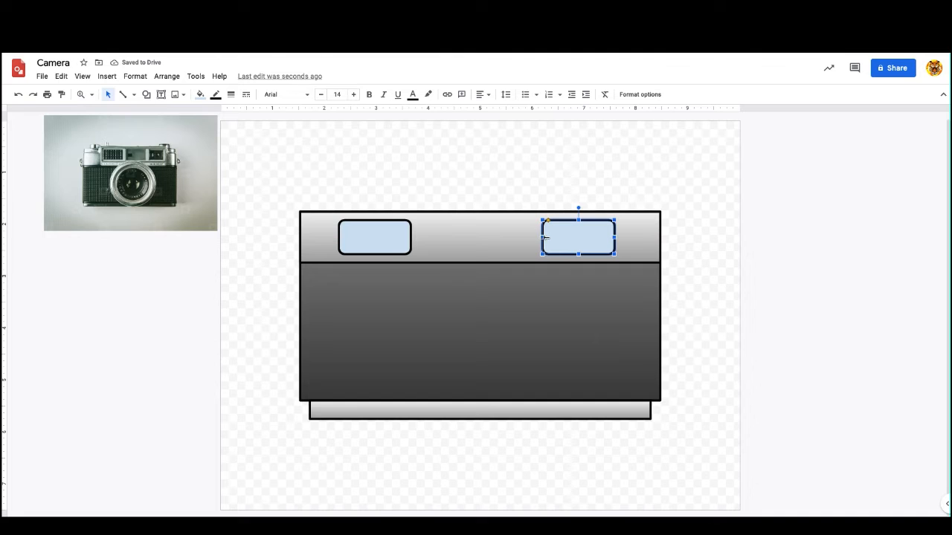
left_click_drag(546, 237, 562, 237)
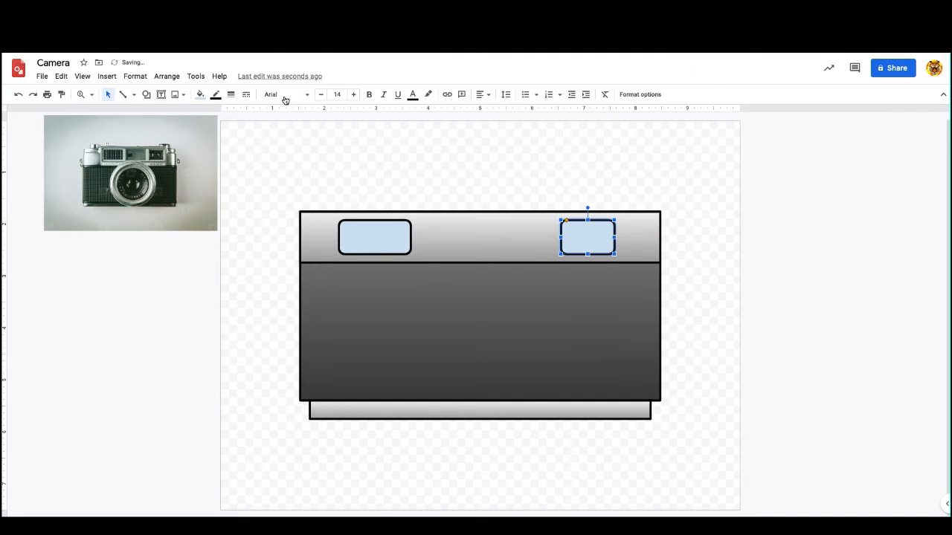
Fill the right-hand rounded window with a dark-gray radial gradient.
left_click(199, 94)
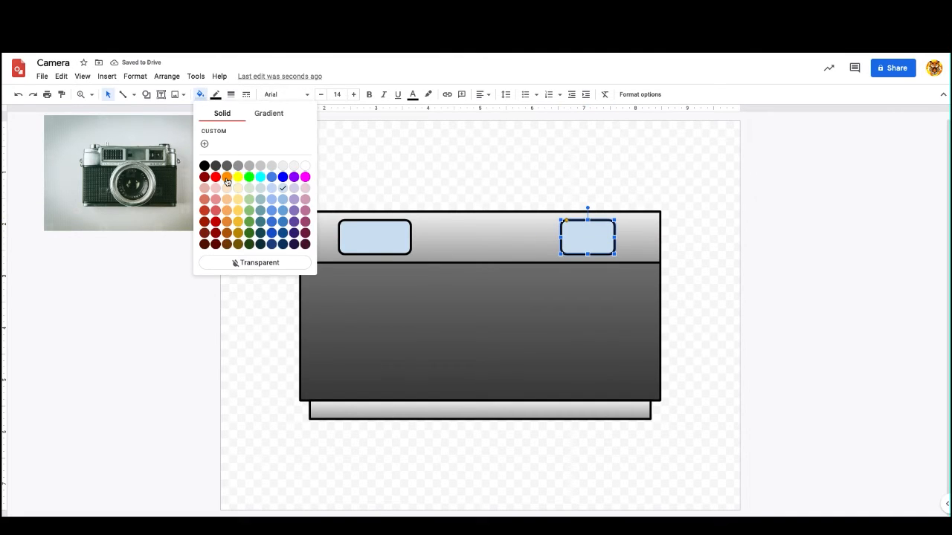
left_click(257, 115)
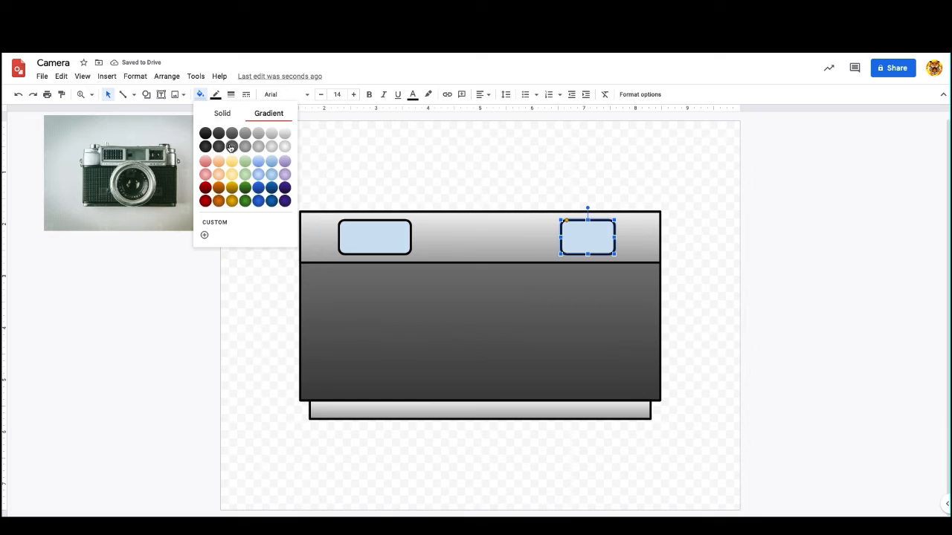
left_click(231, 147)
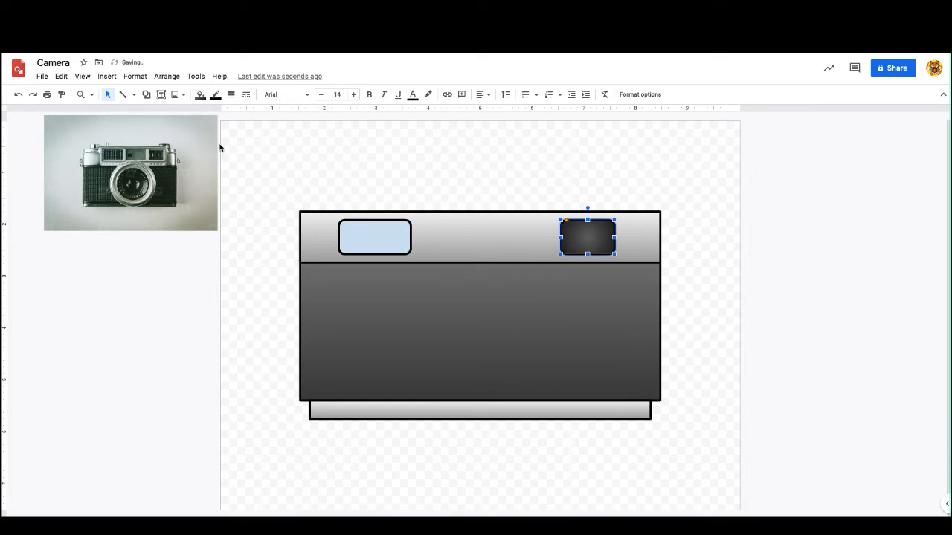
Draw a low rectangle with rounded upper corners on the camera's top edge near the left end, matching the upper band's gradient and border.
left_click(491, 246)
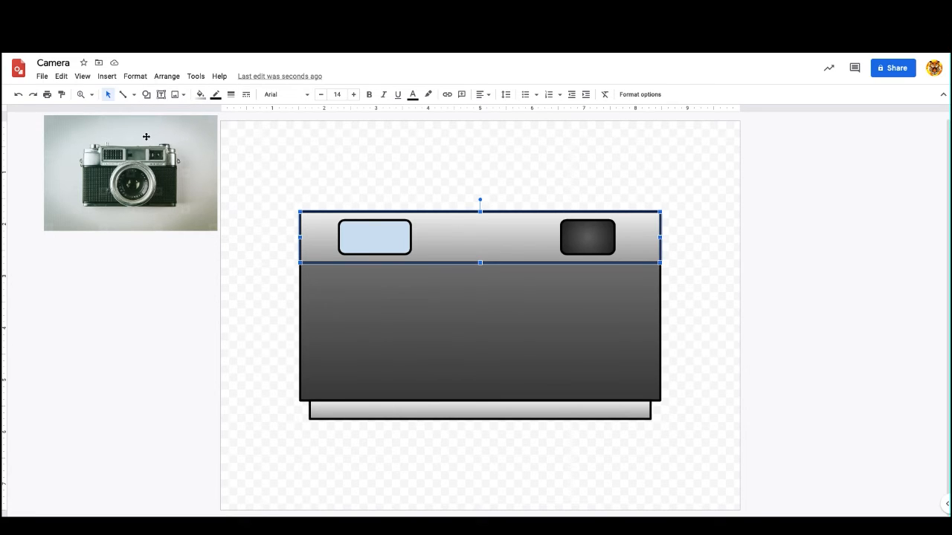
left_click(147, 94)
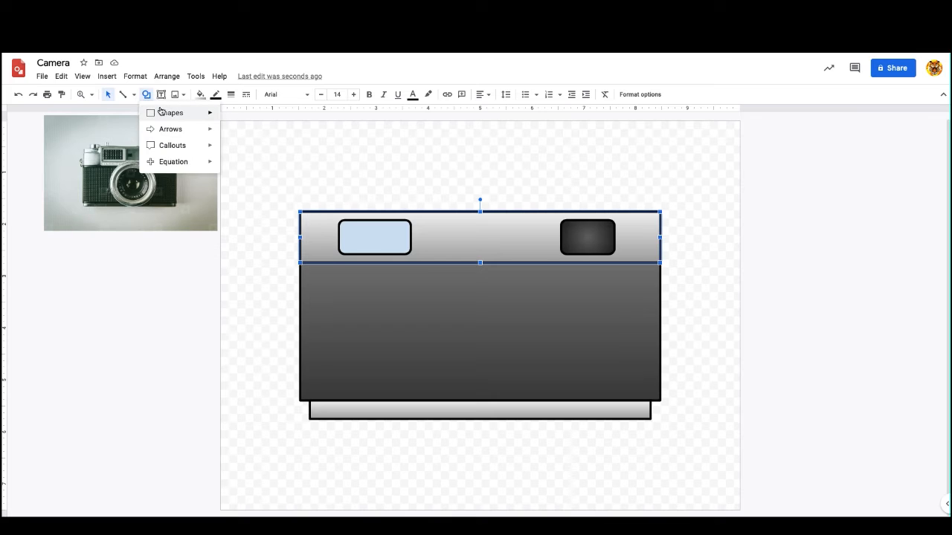
mouse_move(162, 111)
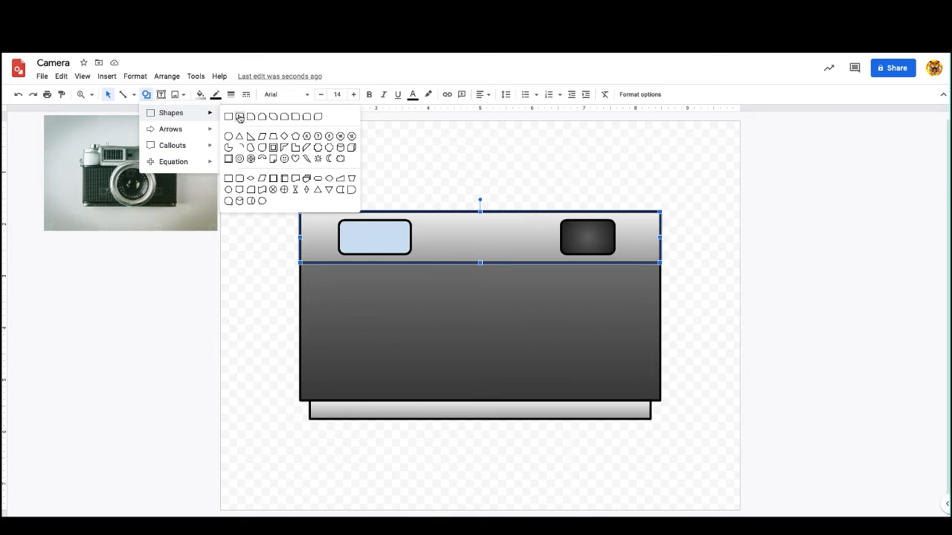
left_click(307, 118)
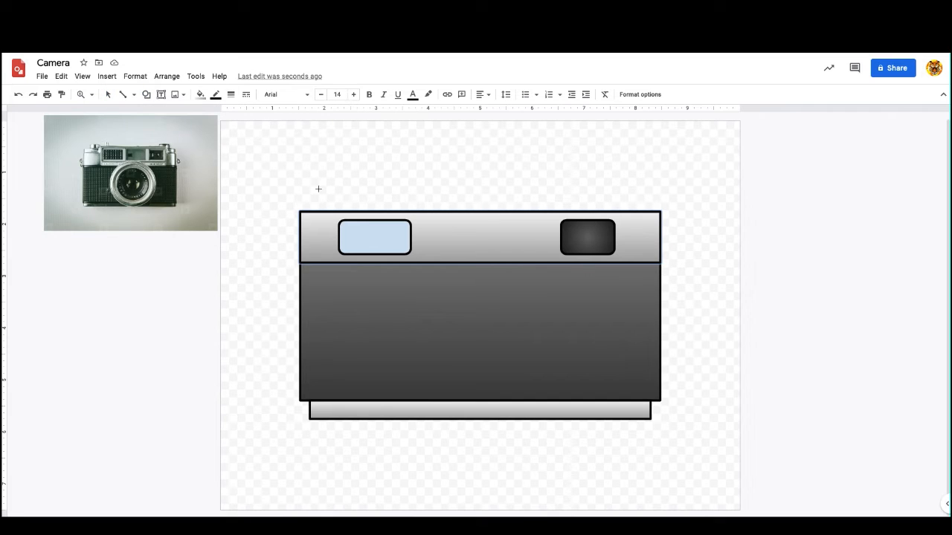
left_click_drag(320, 183, 357, 211)
left_click(459, 191)
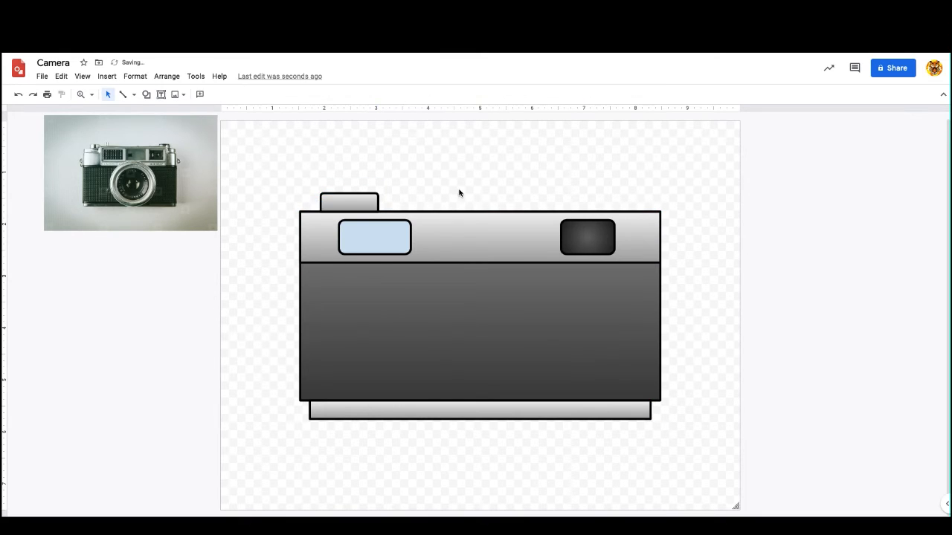
Duplicate the top-left knob and place a slightly smaller copy on the camera's top edge near the right end.
left_click(360, 203)
key("ctrl+d")
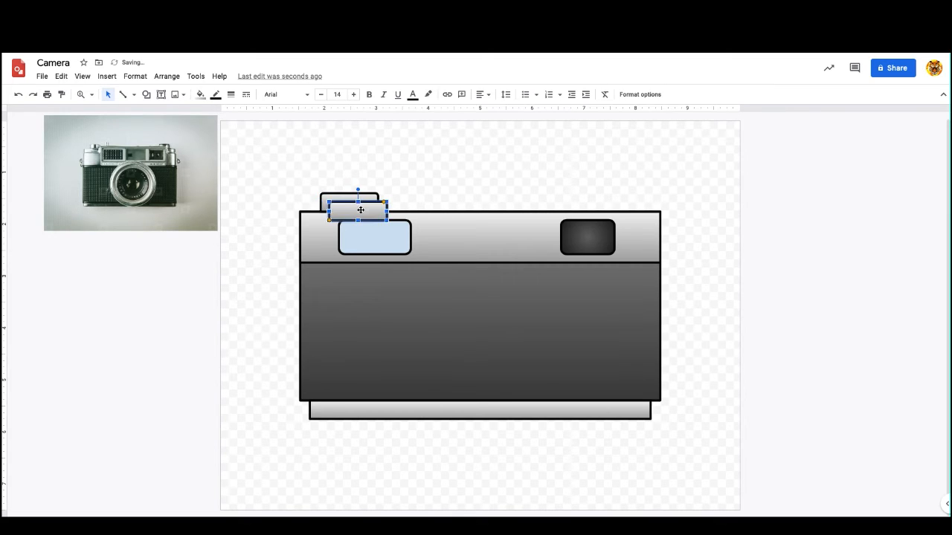
left_click_drag(359, 210, 582, 206)
left_click(498, 196)
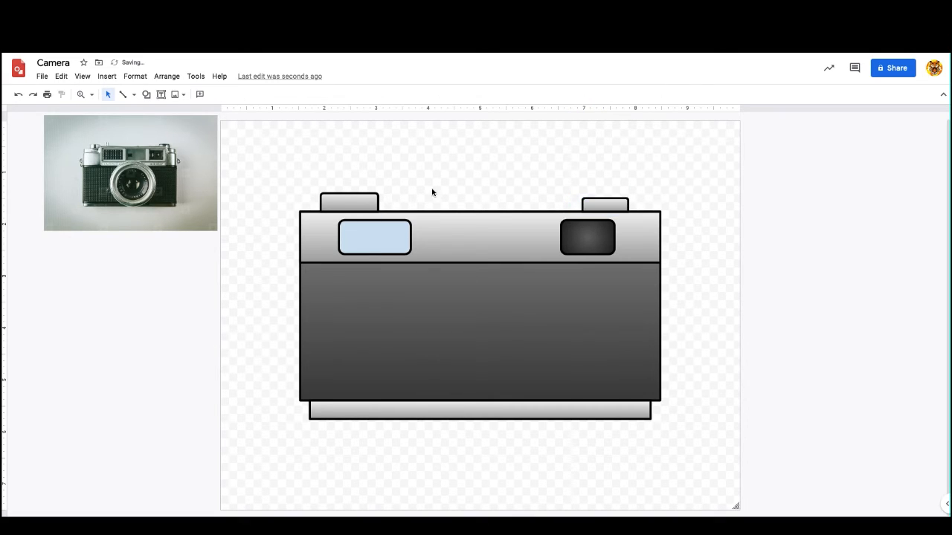
Duplicate the top-left knob again and shrink the copy to a narrow button standing just to its right.
left_click(368, 200)
key("ctrl+d")
left_click_drag(380, 214, 409, 201)
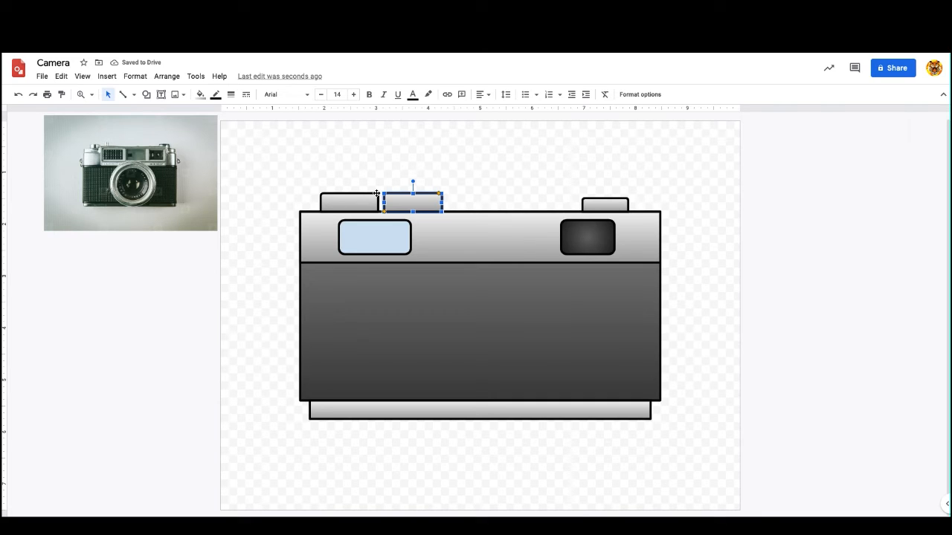
left_click_drag(442, 202, 393, 199)
left_click(462, 199)
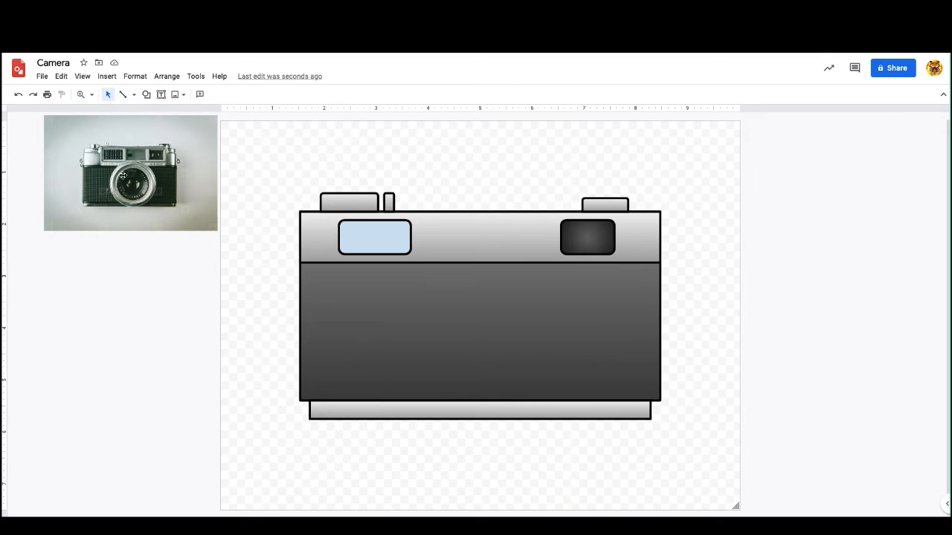
Draw a large perfect circle for the lens, about 3 inches wide, beside the camera's right side.
left_click(145, 96)
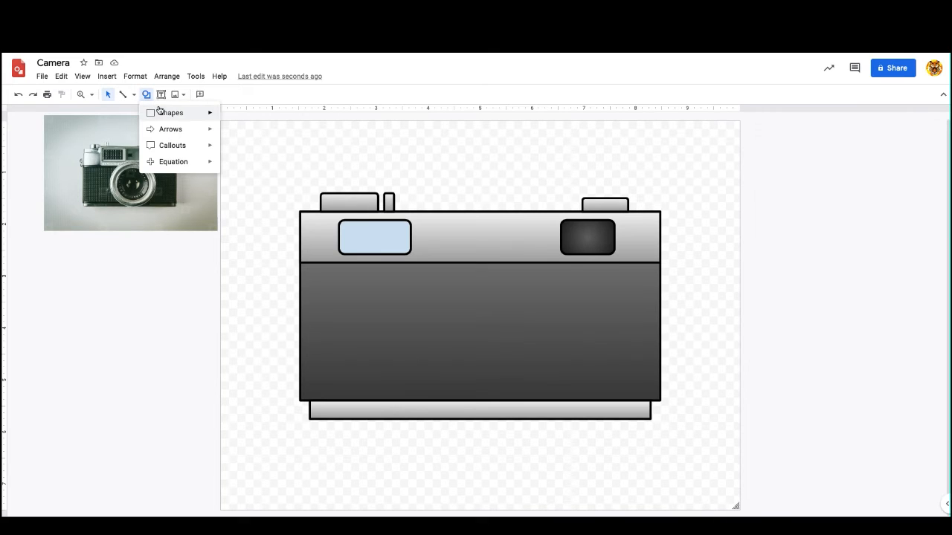
mouse_move(163, 112)
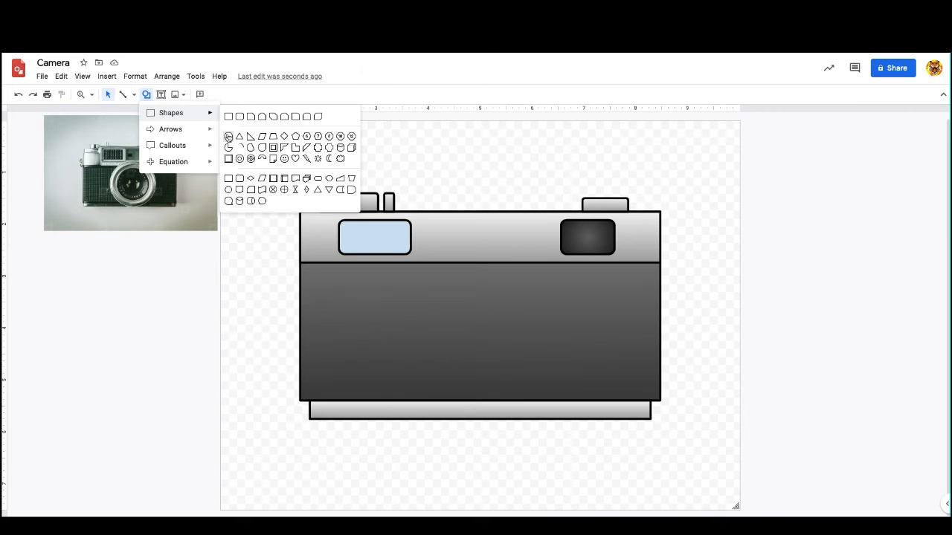
left_click(229, 137)
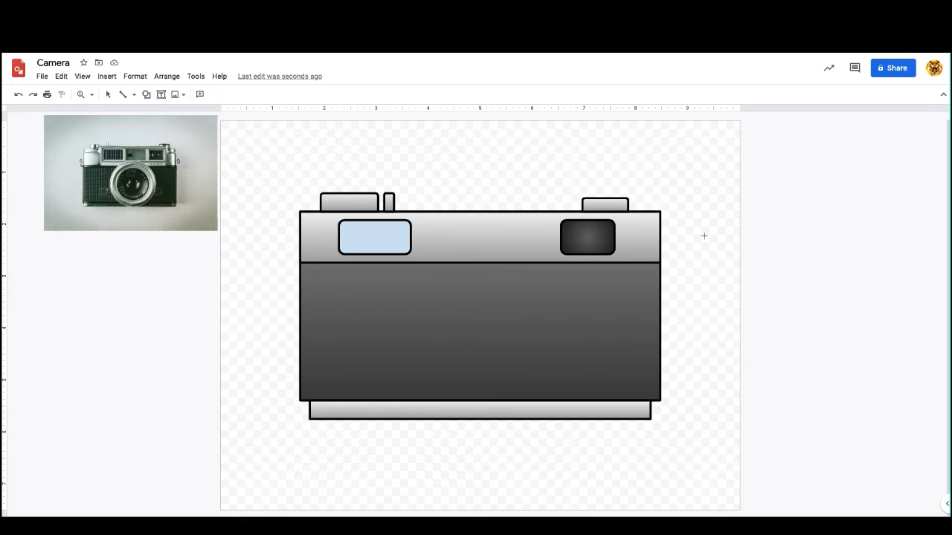
left_click_drag(704, 236, 865, 374)
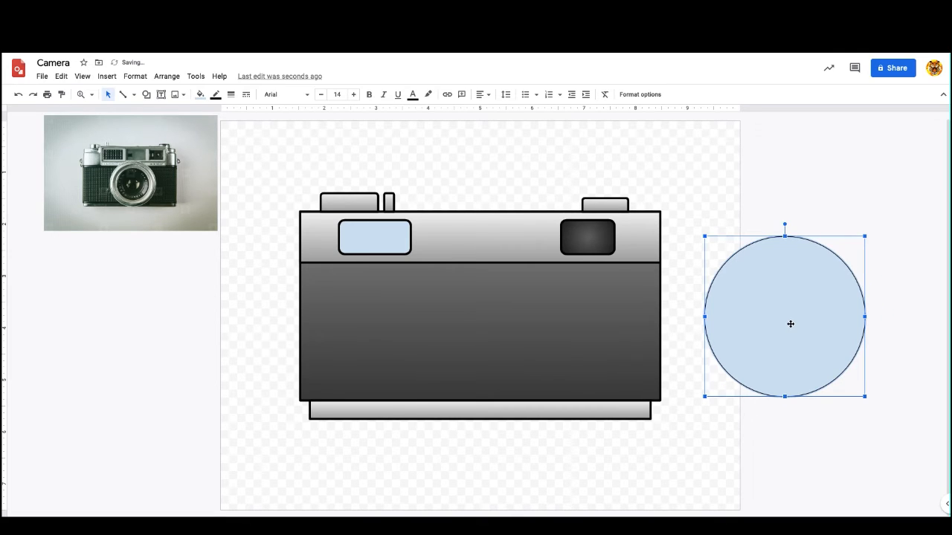
Center the circle horizontally on the camera body, slightly below the page's middle, and enlarge it a little around its center.
left_click_drag(791, 324, 484, 322)
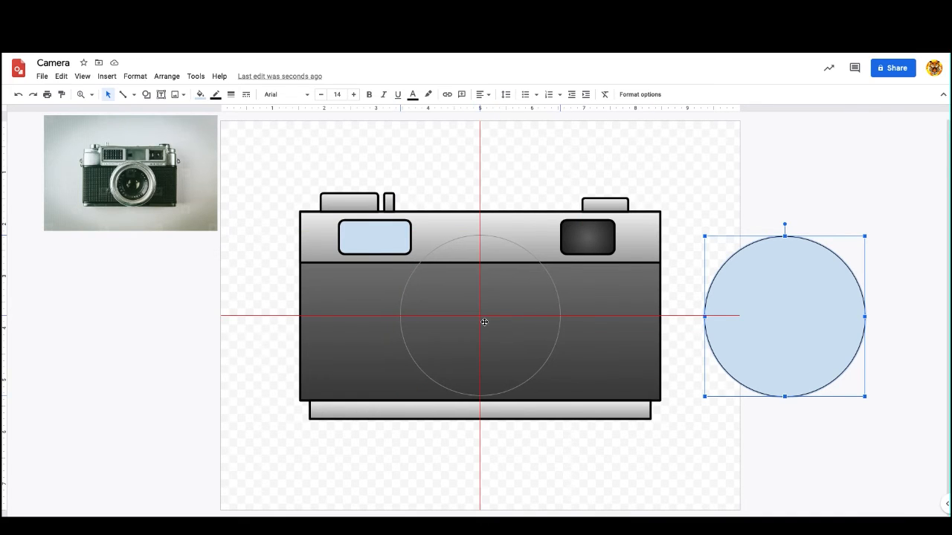
left_click_drag(485, 324, 487, 339)
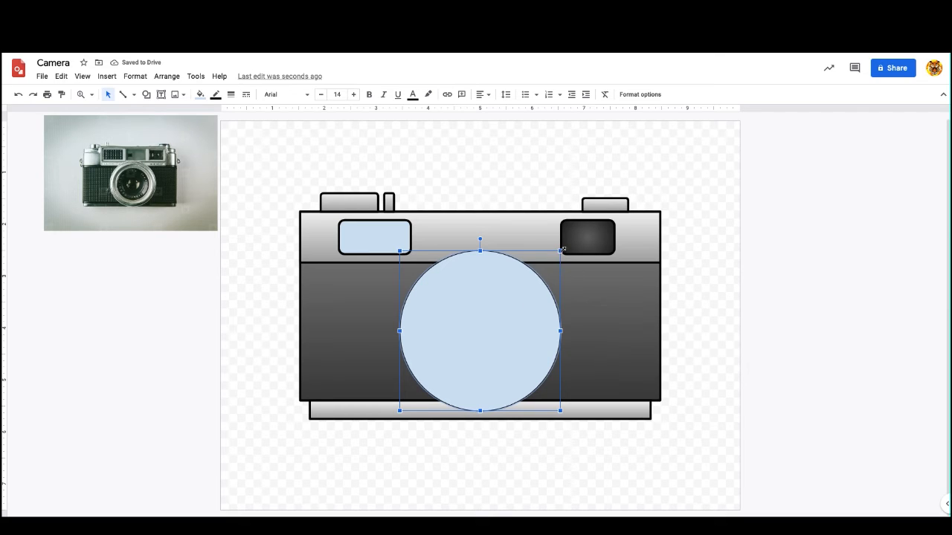
left_click_drag(560, 250, 564, 247)
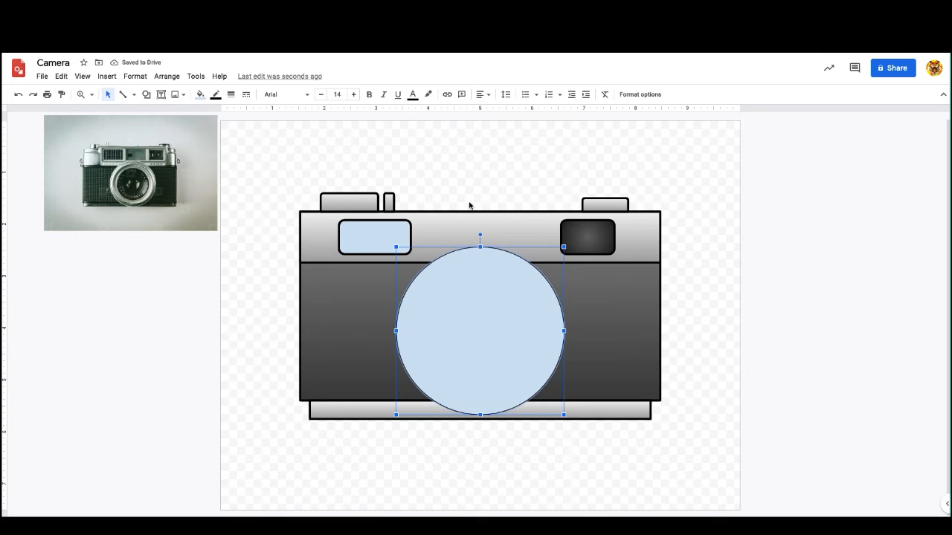
Give the large lens circle a 4 px light gray outline.
left_click(231, 95)
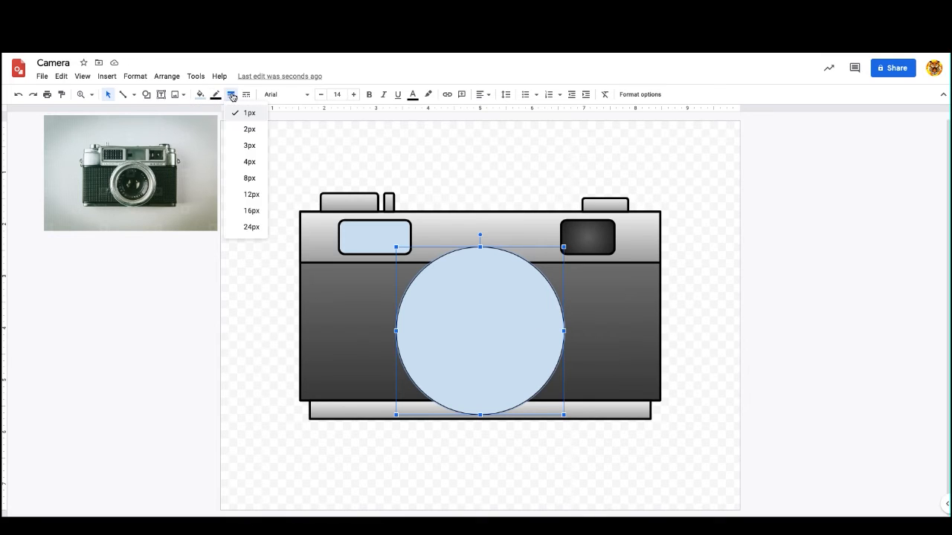
left_click(249, 161)
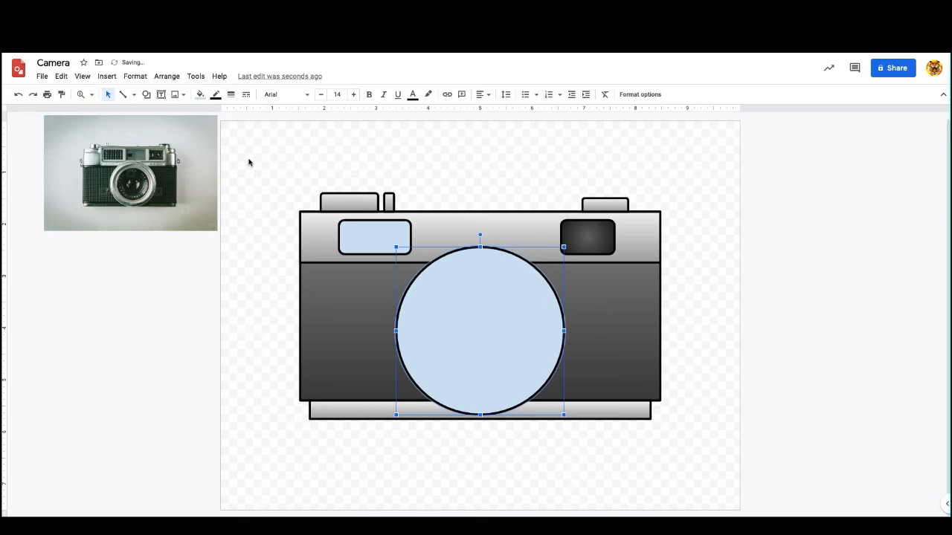
left_click(215, 97)
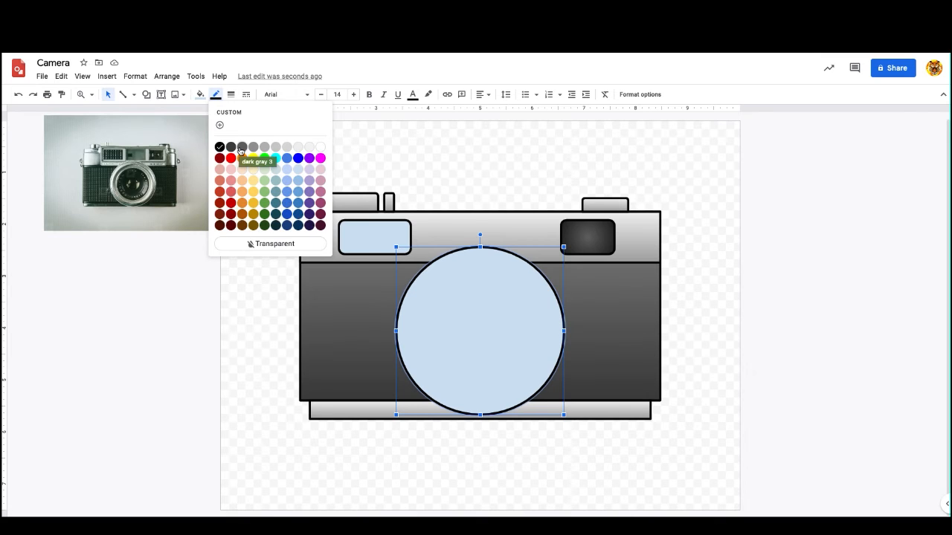
left_click(283, 149)
Fill the large lens circle with a medium gray linear gradient that darkens toward the bottom.
left_click(200, 95)
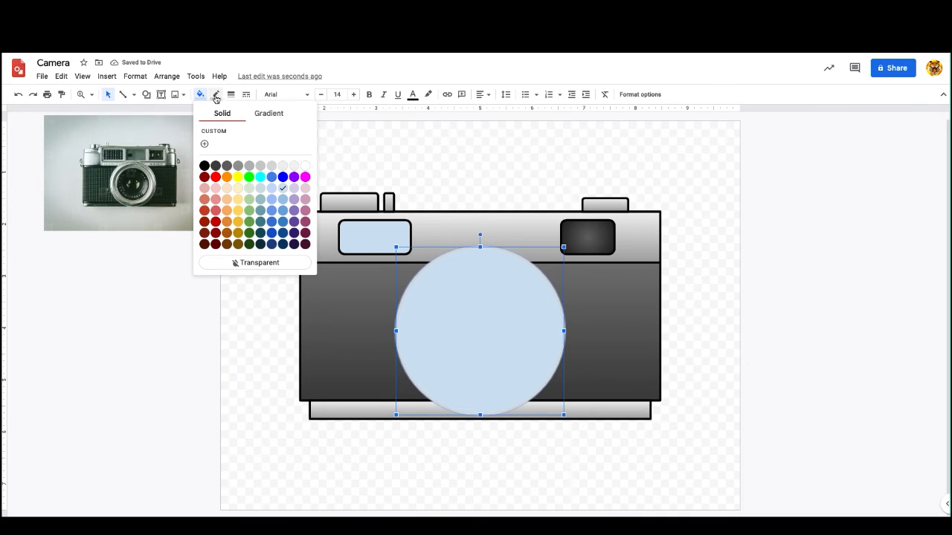
left_click(256, 116)
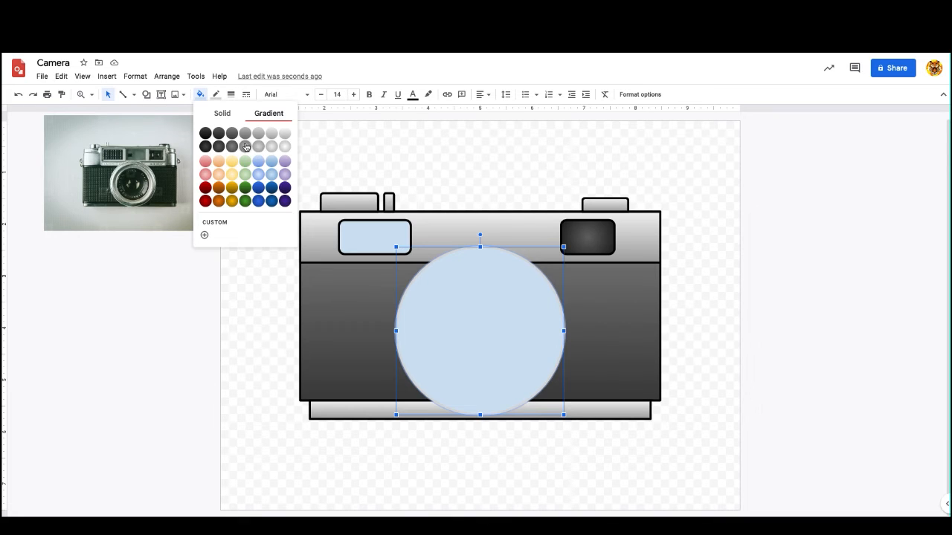
left_click(258, 134)
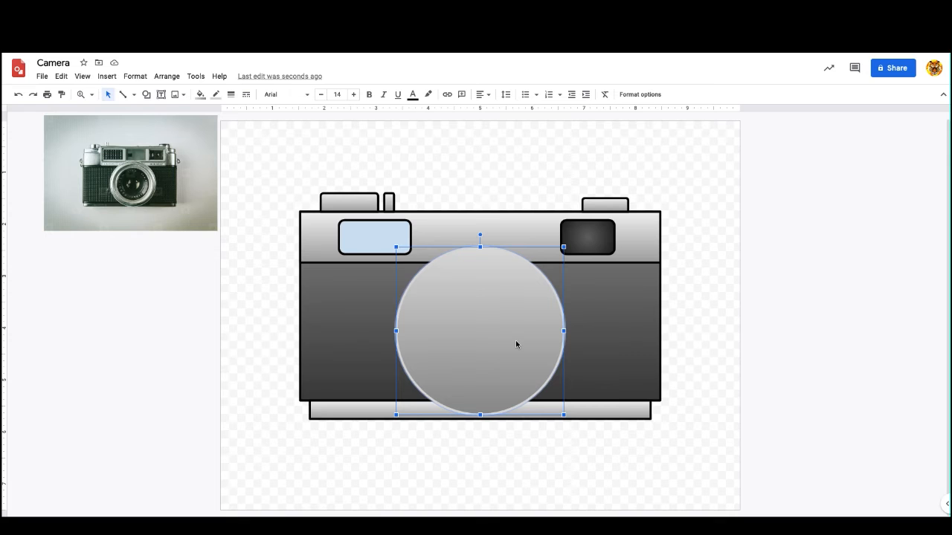
Duplicate the lens circle, center a slightly smaller copy inside it, and rotate the copy so its gradient darkens from left to right.
left_click_drag(515, 344, 484, 325)
left_click_drag(564, 246, 552, 259)
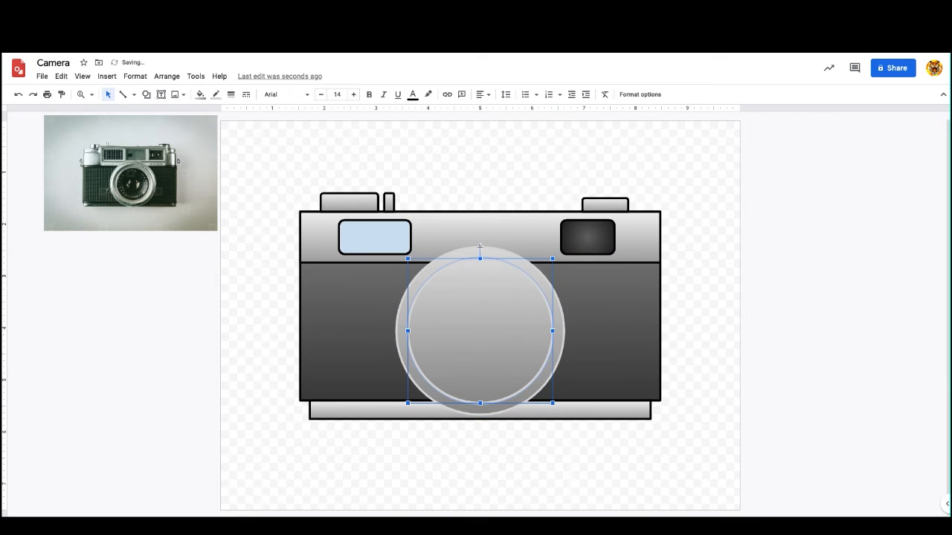
left_click_drag(474, 250, 405, 340)
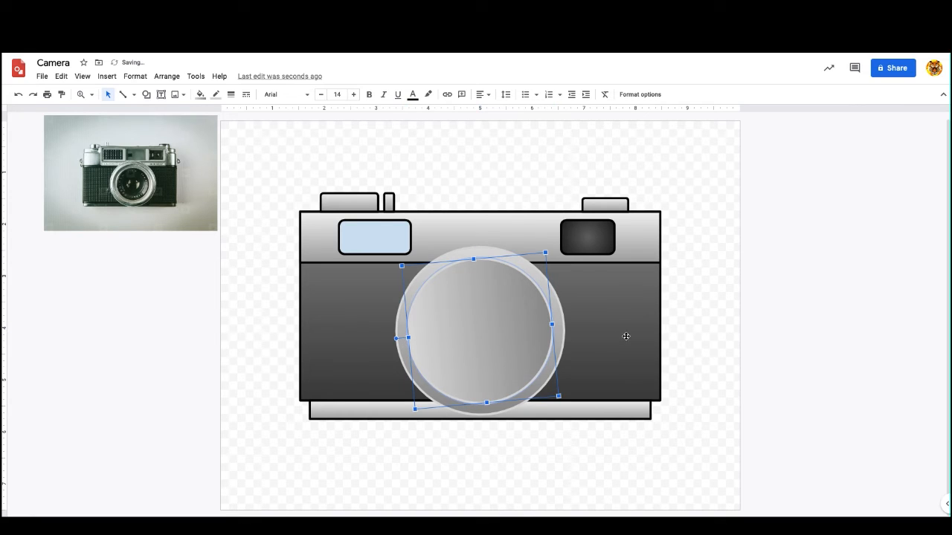
left_click(697, 319)
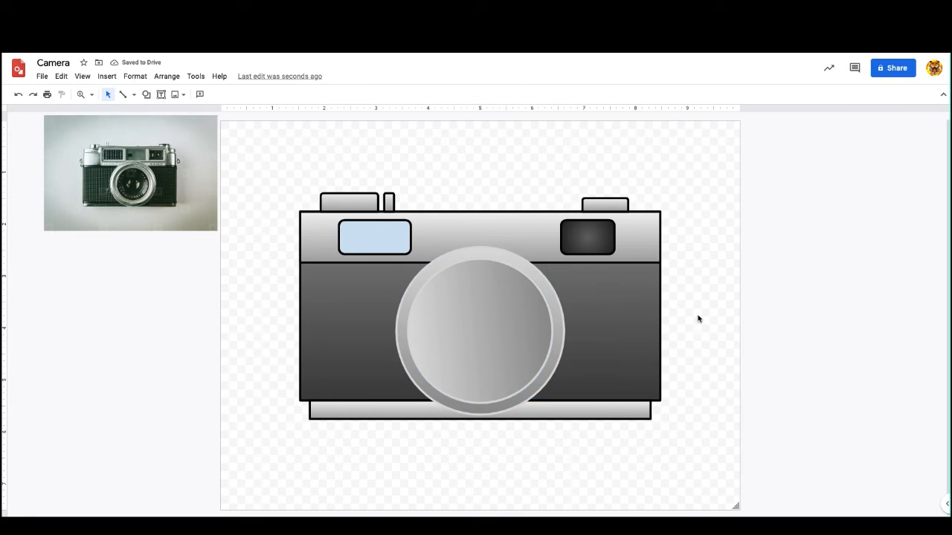
Add a smaller concentric copy of the inner lens circle and fill it with a dark gray linear gradient.
left_click(473, 338)
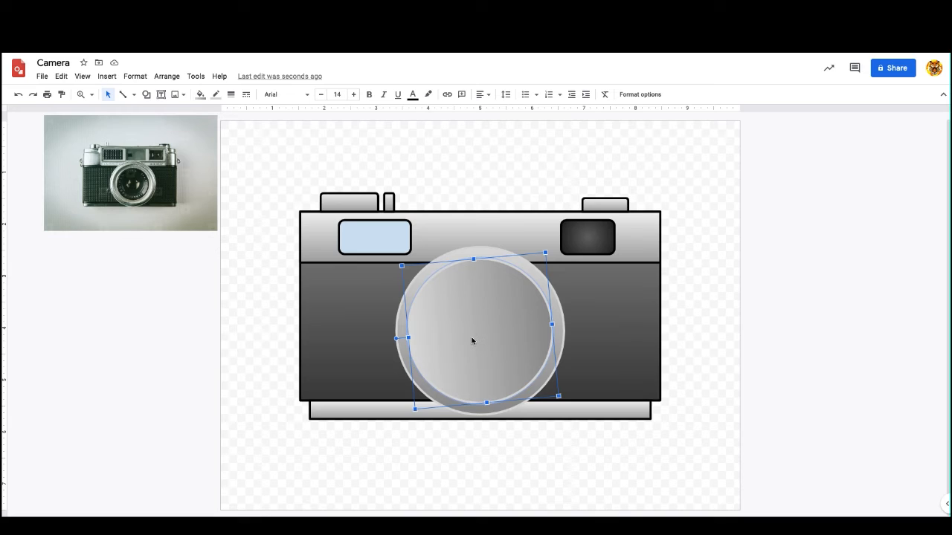
left_click_drag(472, 341, 476, 335)
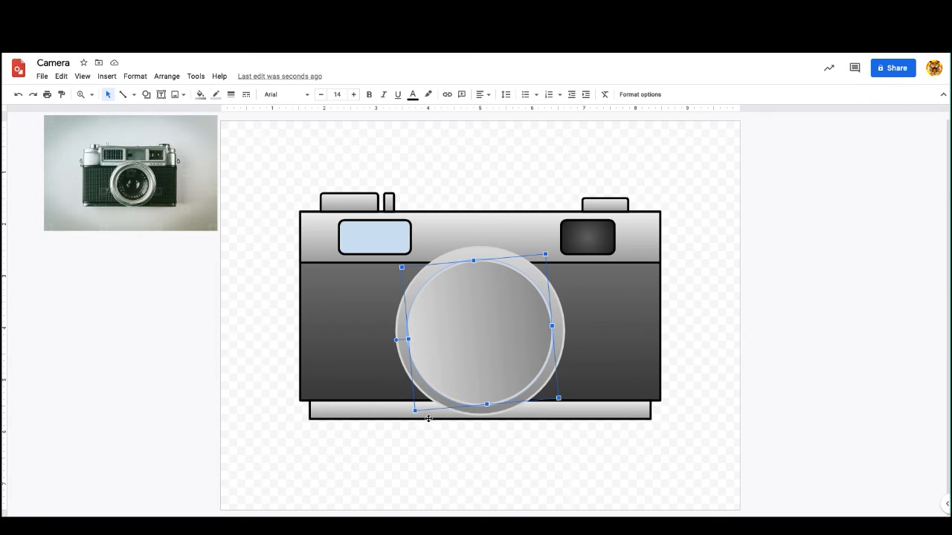
left_click_drag(413, 411, 429, 397)
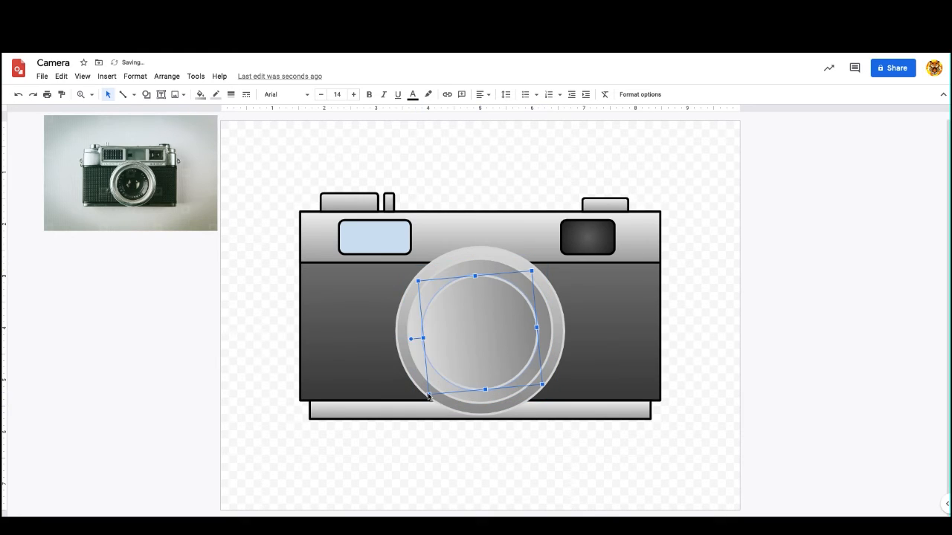
left_click(201, 94)
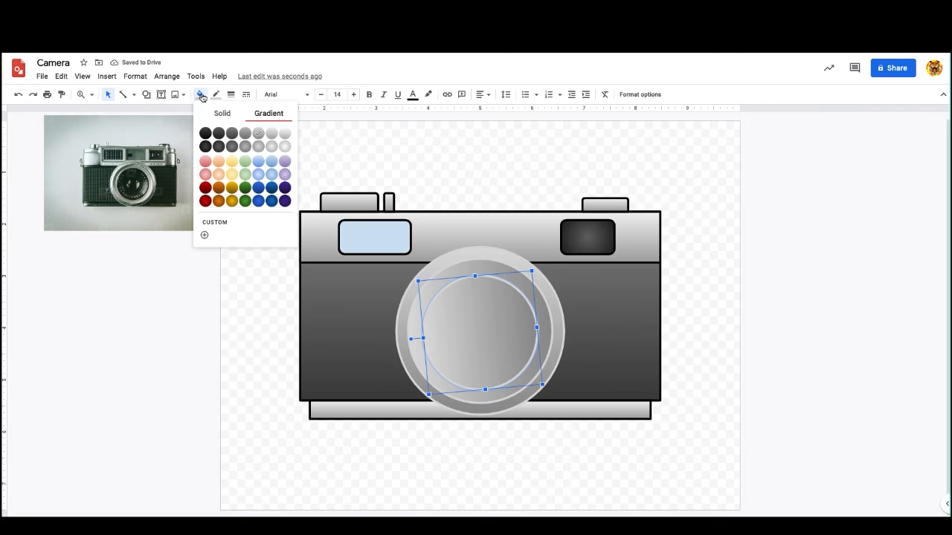
left_click(218, 135)
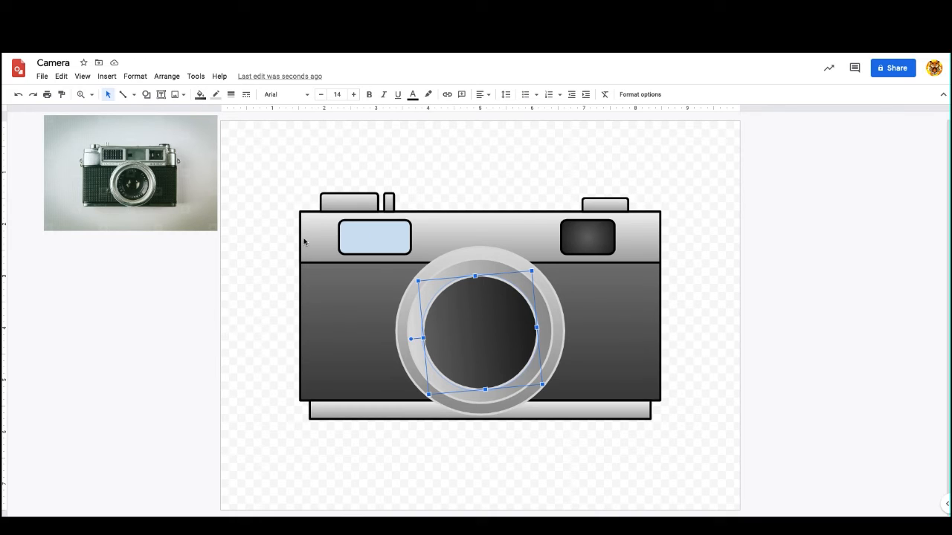
Center a half-size copy of the dark lens circle inside it, with the darkest linear gradient rotated to darken toward the bottom.
left_click_drag(465, 328, 472, 332)
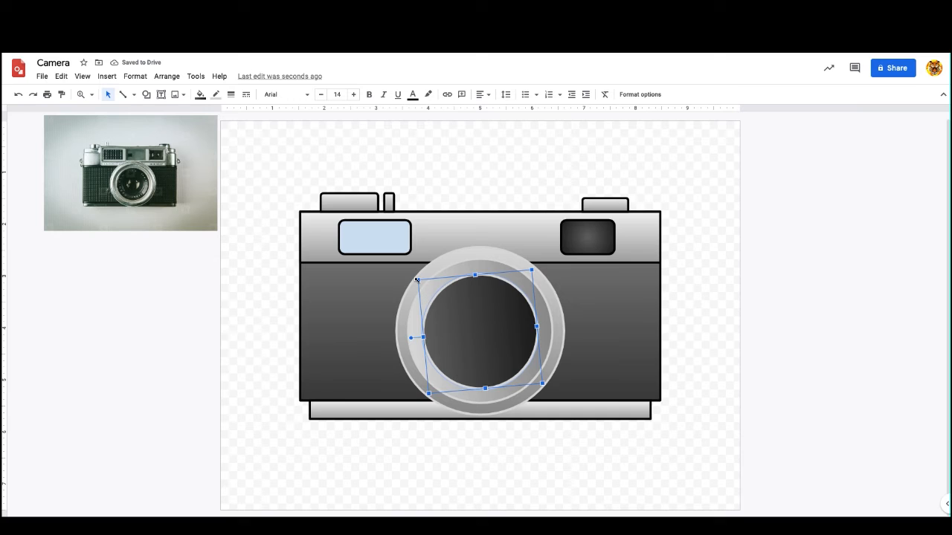
left_click_drag(418, 281, 457, 303)
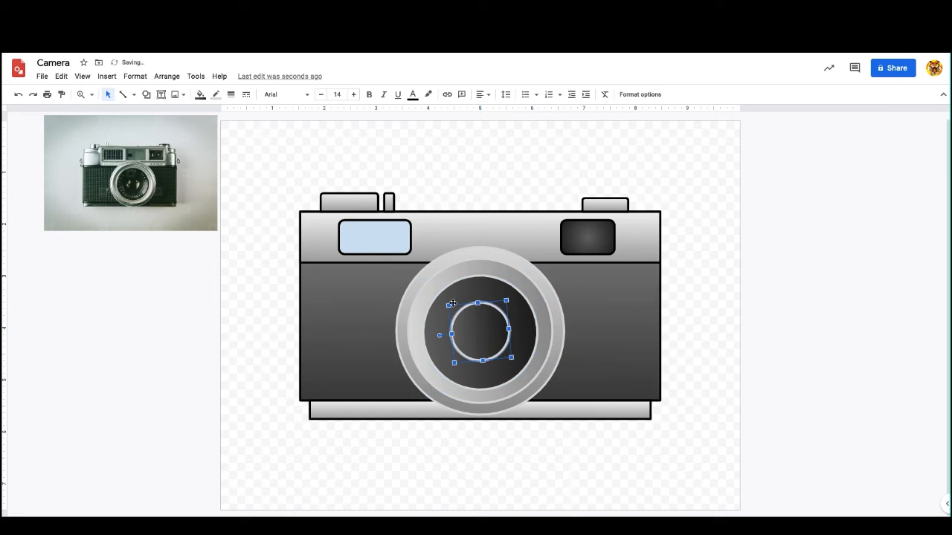
left_click(200, 96)
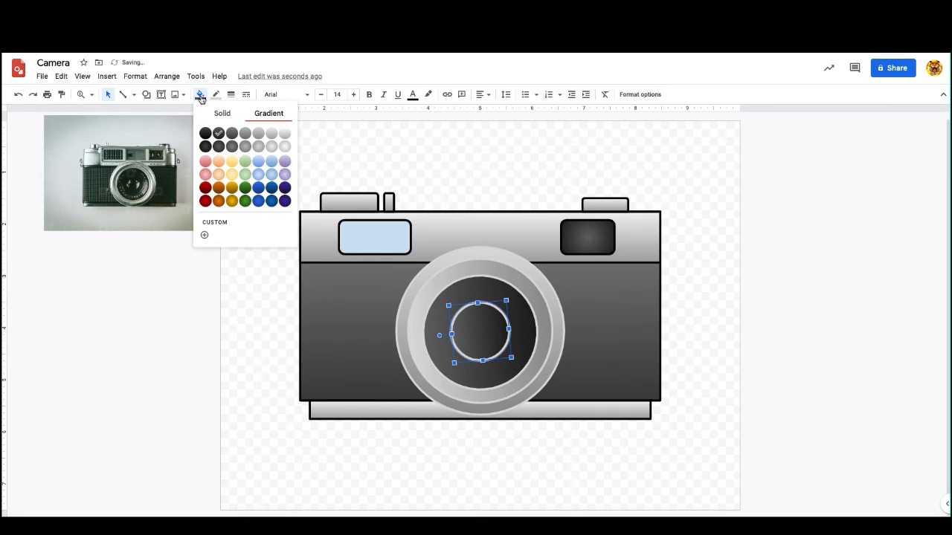
left_click(206, 133)
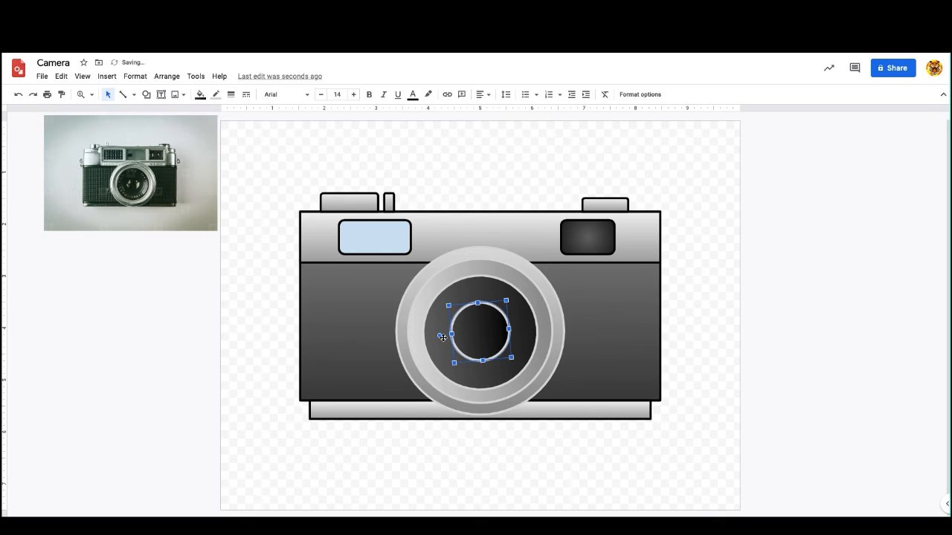
left_click_drag(438, 335, 465, 302)
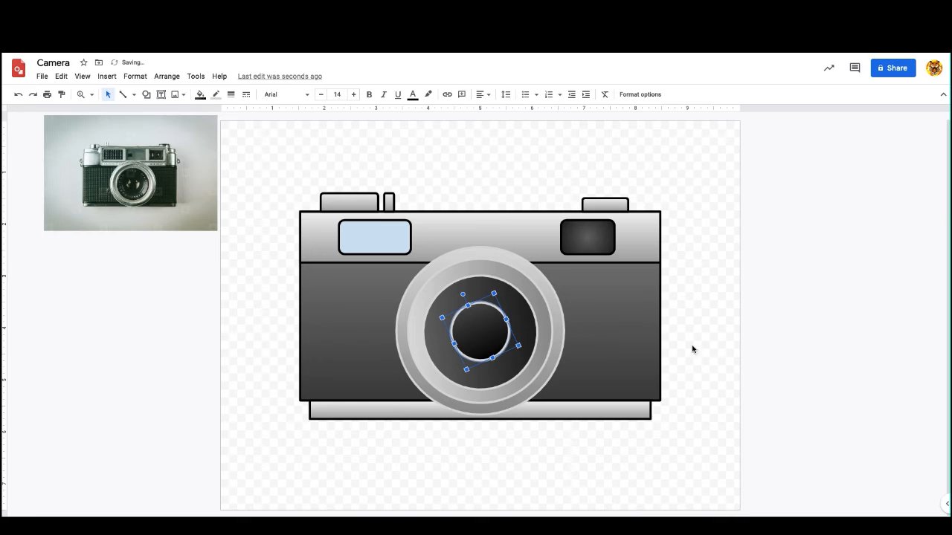
left_click(275, 274)
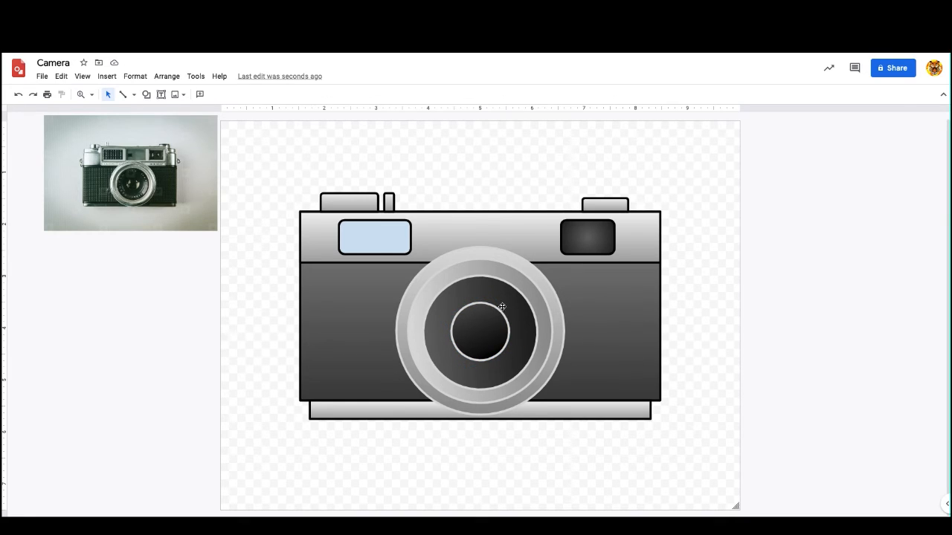
Make the innermost lens circle's outline transparent.
left_click(472, 318)
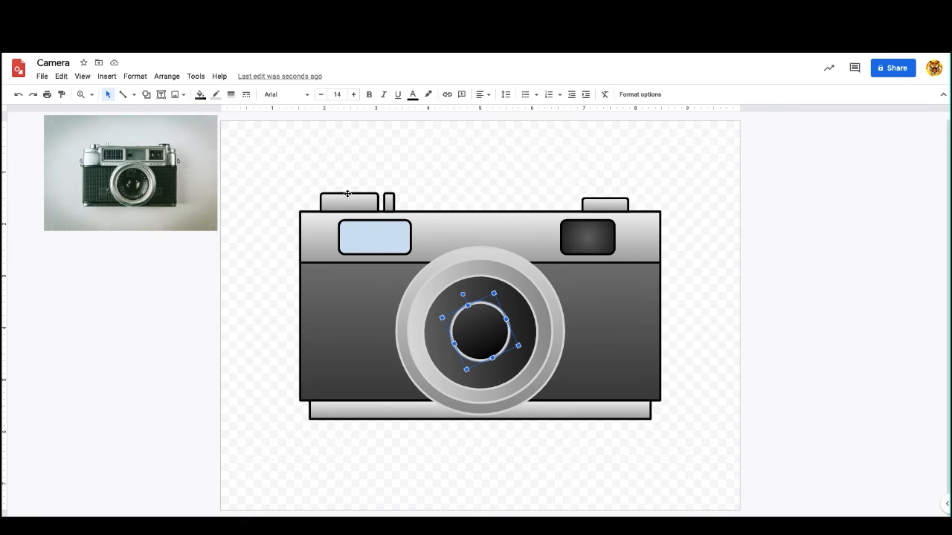
left_click(216, 95)
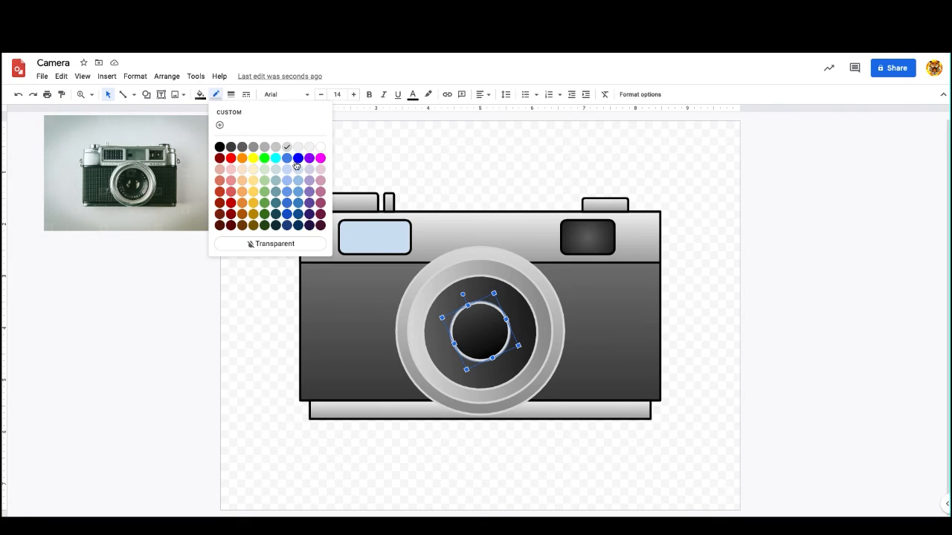
left_click(269, 244)
left_click(710, 305)
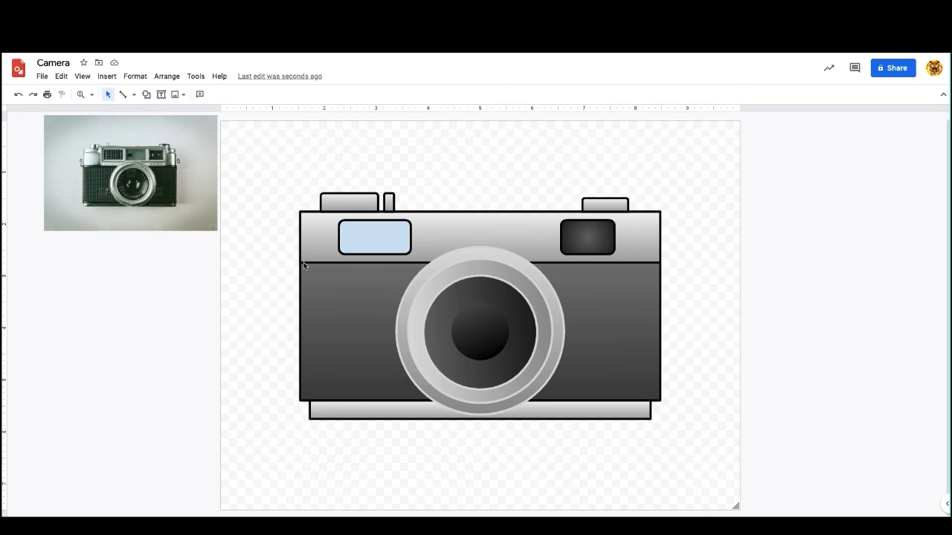
Duplicate the innermost lens circle and shrink the copy to a small highlight dot on its upper-left part.
left_click(480, 328)
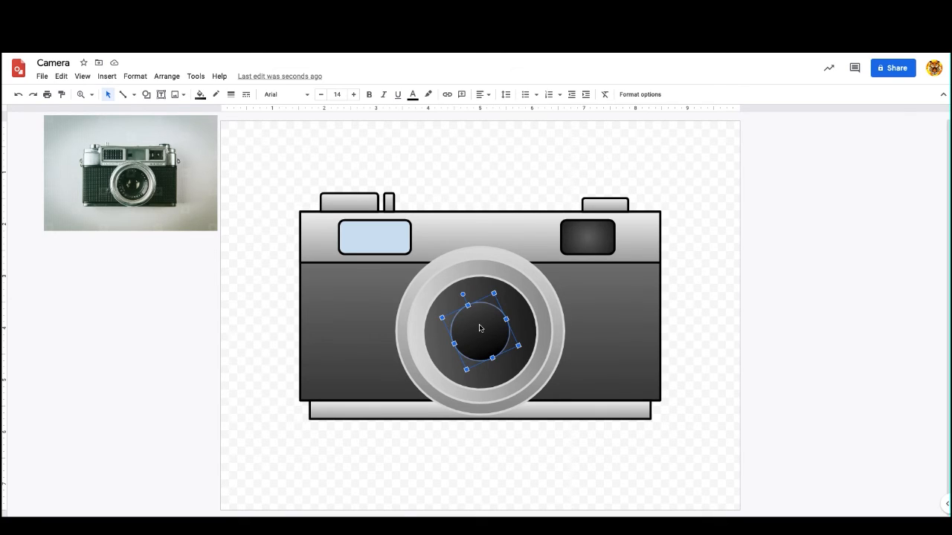
key("ctrl+d")
left_click_drag(482, 334, 477, 326)
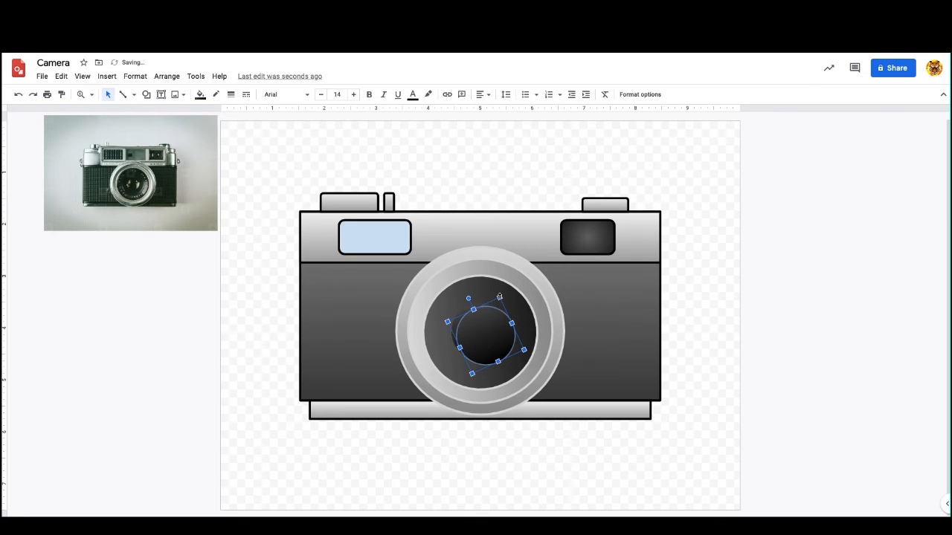
left_click_drag(500, 297, 471, 318)
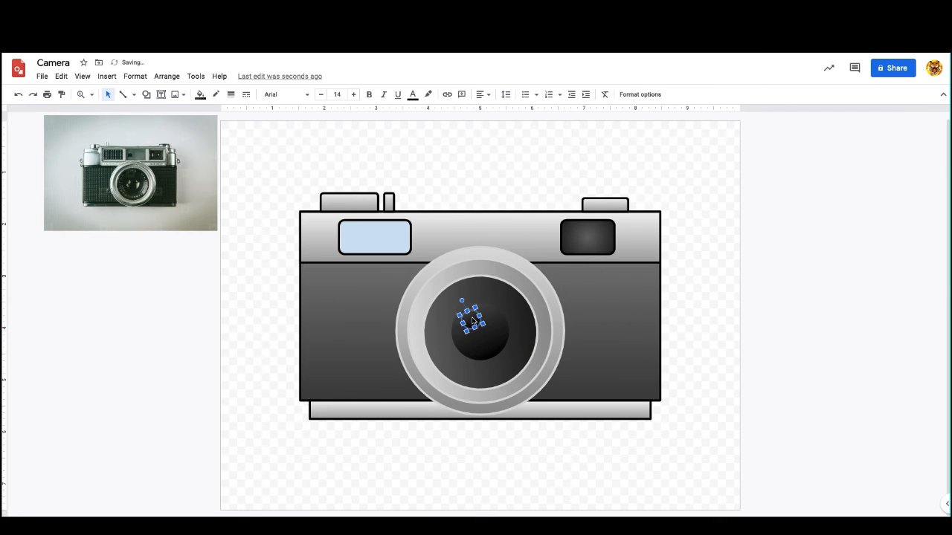
Fill the small highlight dot on the lens with solid white.
left_click(200, 95)
left_click(283, 136)
left_click(200, 95)
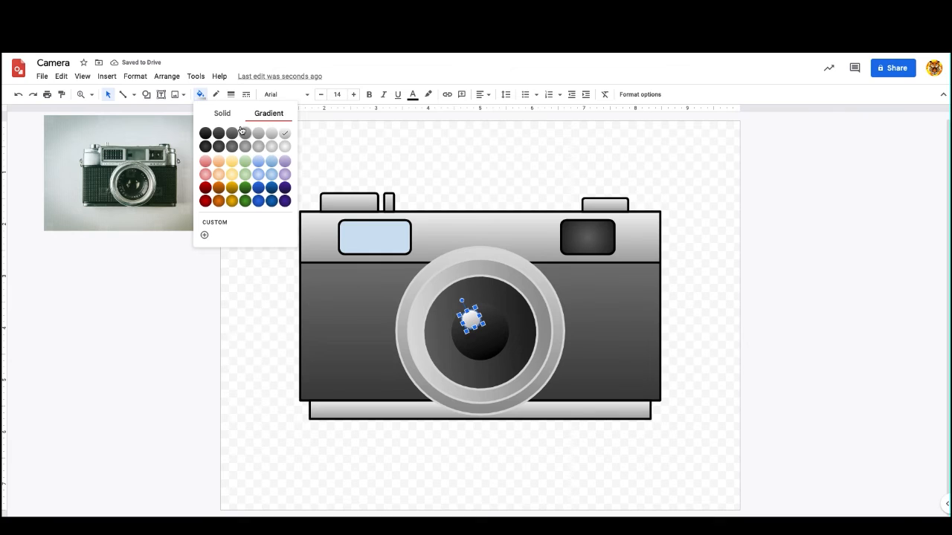
left_click(215, 114)
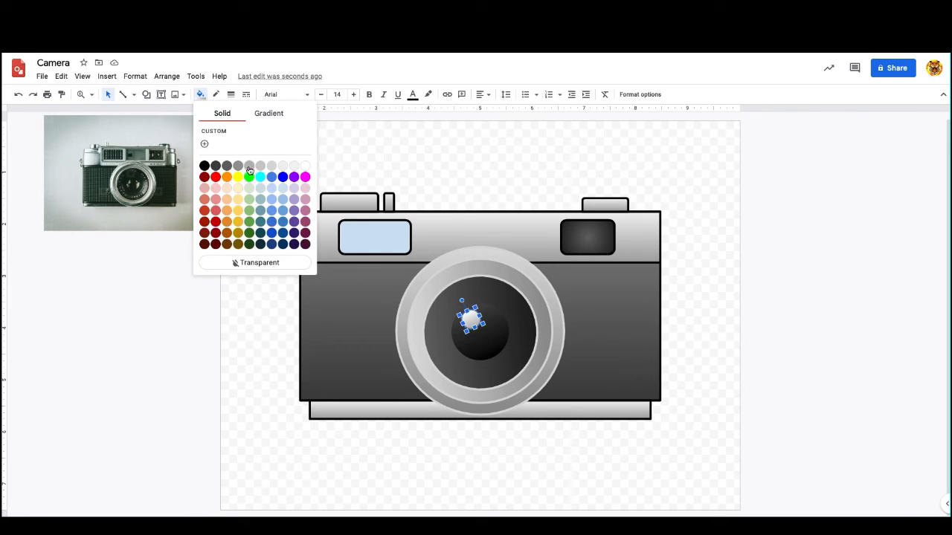
left_click(303, 164)
left_click(268, 278)
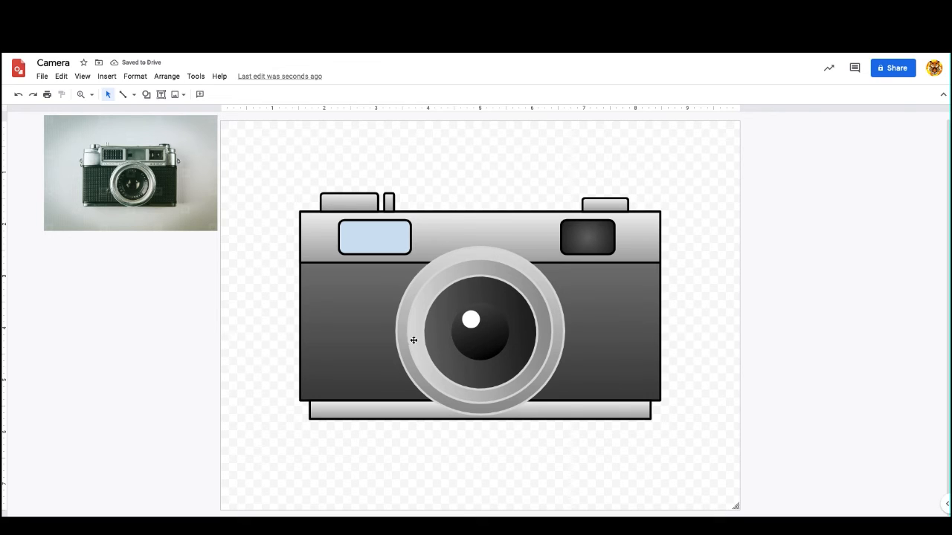
Move the white highlight dot to the lower-right part of the innermost lens circle and place a duplicate to its left.
left_click_drag(474, 321, 497, 339)
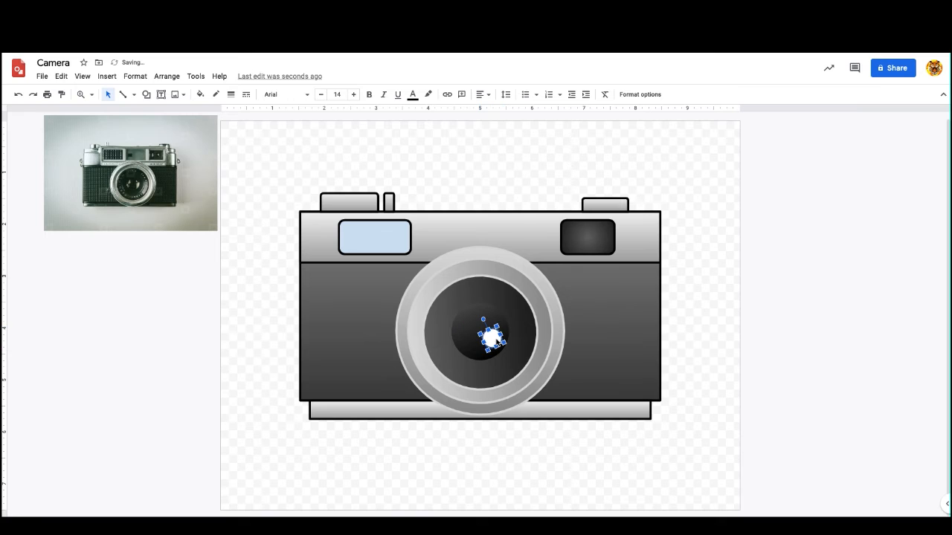
left_click(295, 322)
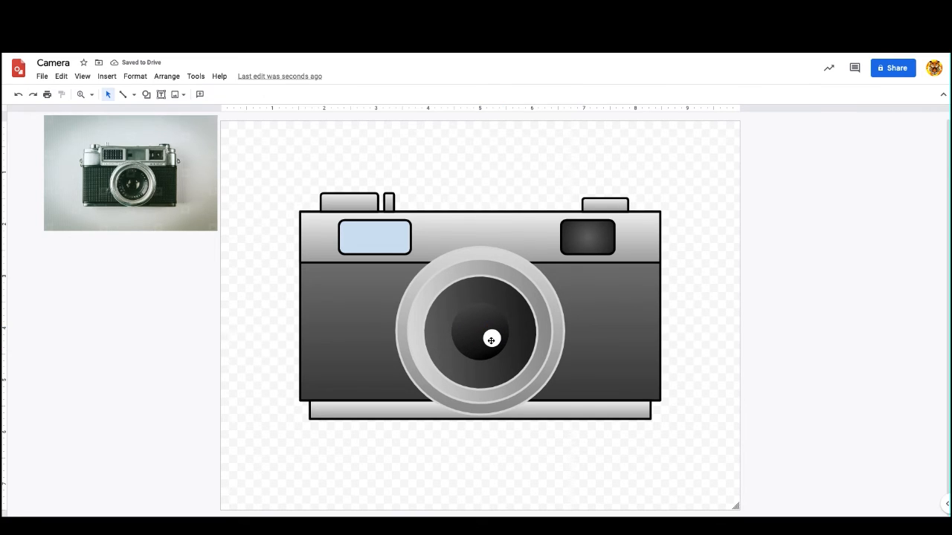
left_click(491, 340)
key("ctrl+d")
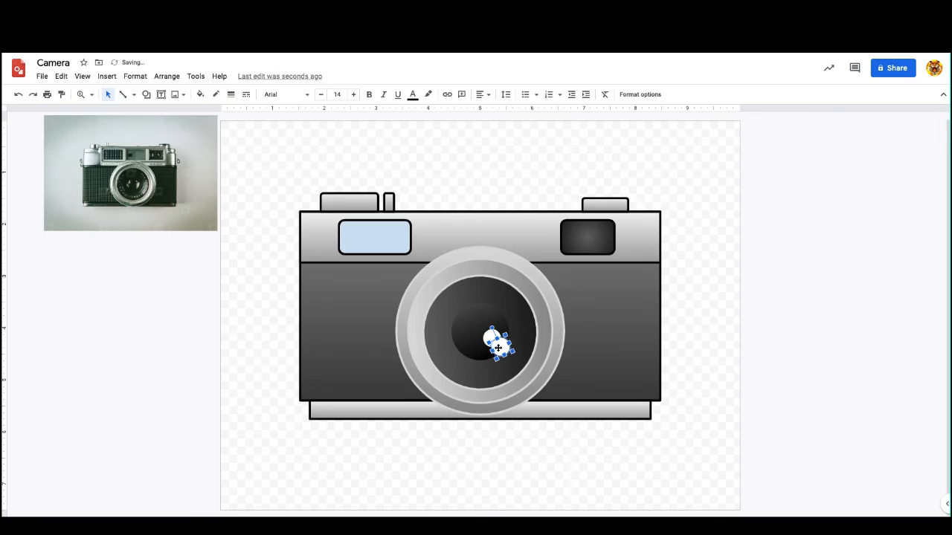
left_click_drag(498, 348, 463, 343)
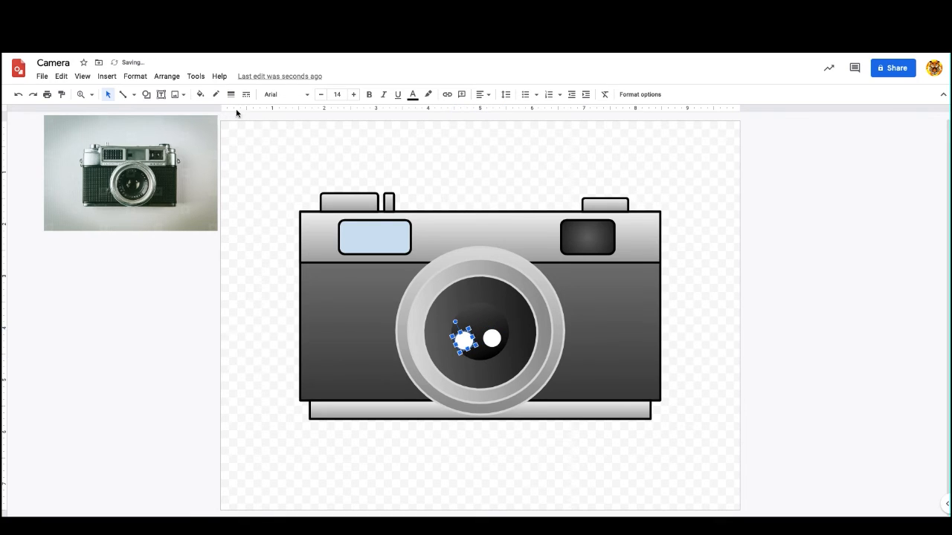
Shrink the duplicate highlight to about half size and place it just below and left of the larger white dot.
left_click(91, 96)
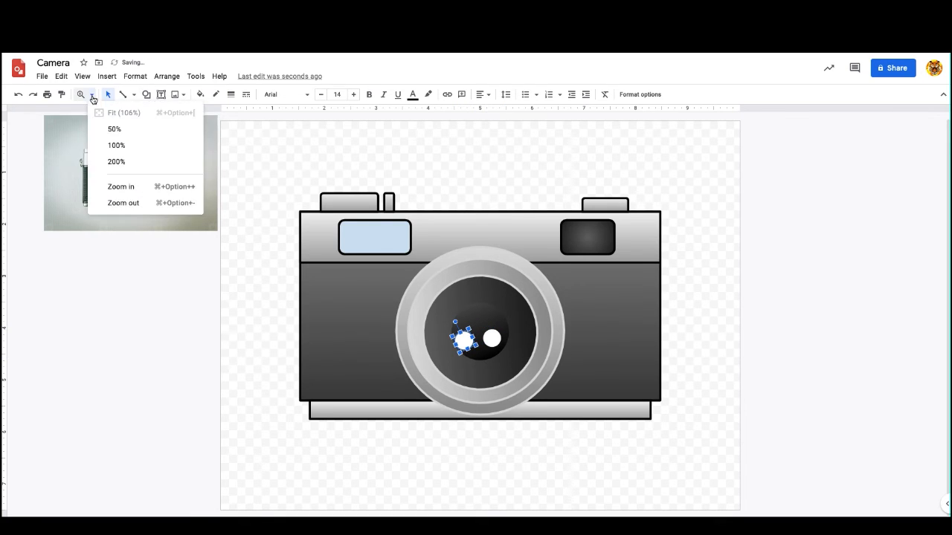
left_click(121, 162)
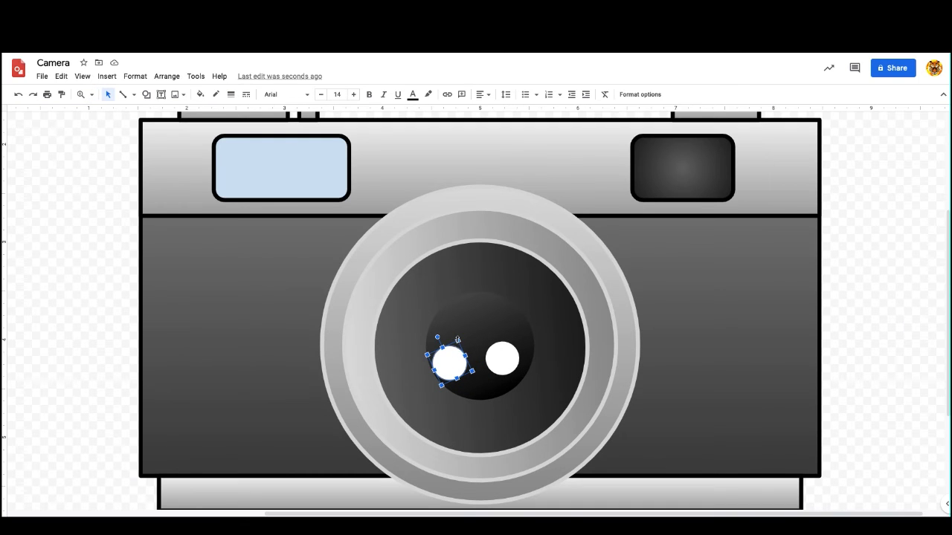
left_click_drag(457, 340, 471, 373)
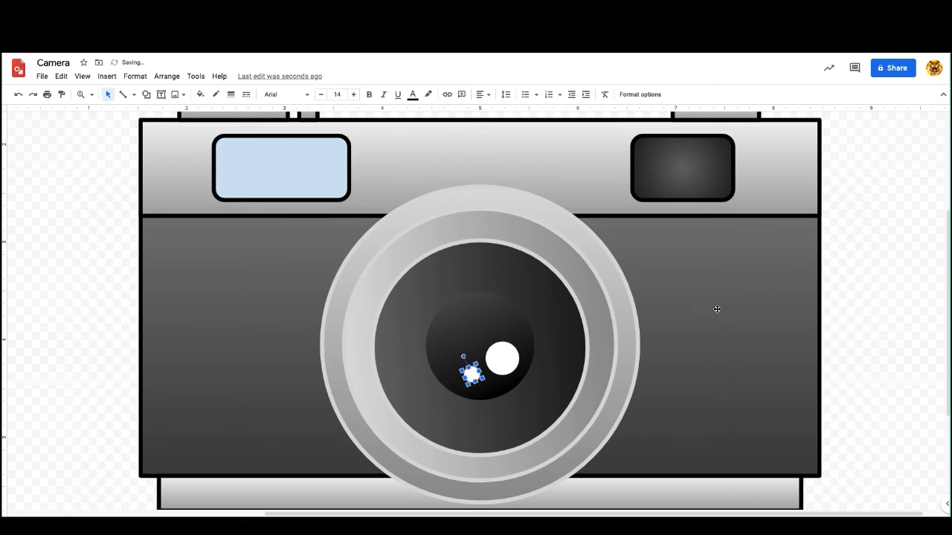
left_click(829, 311)
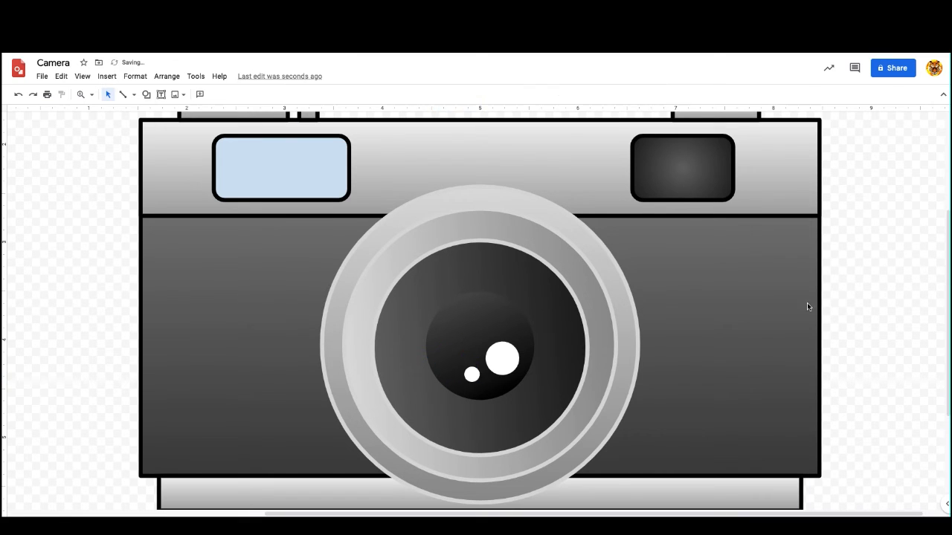
Examine the camera in the reference photo up close for remaining details, then return to the full drawing at 100%.
left_click(90, 96)
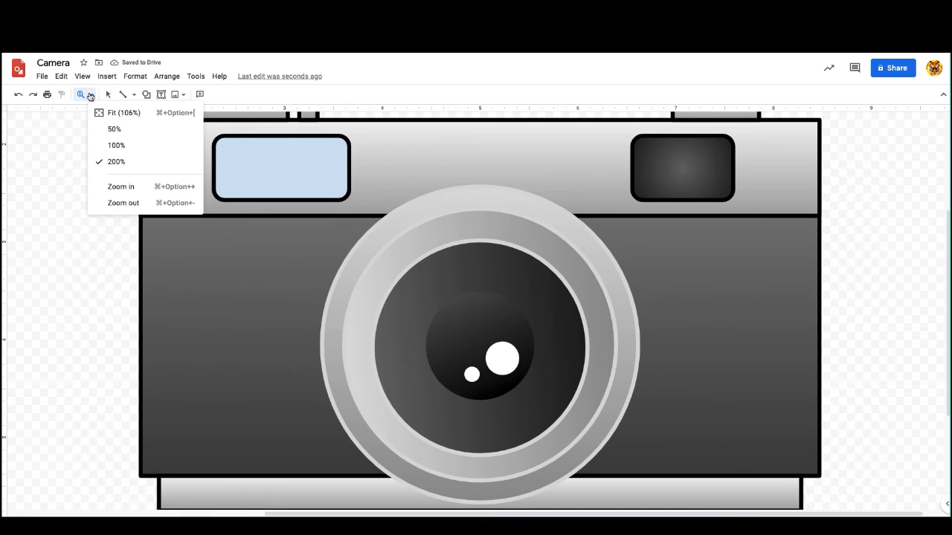
left_click(115, 146)
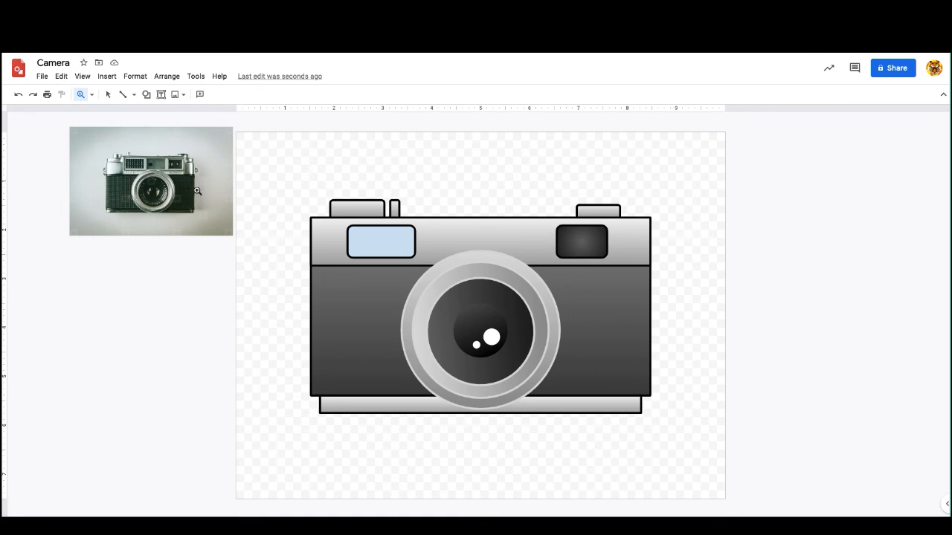
left_click(158, 203)
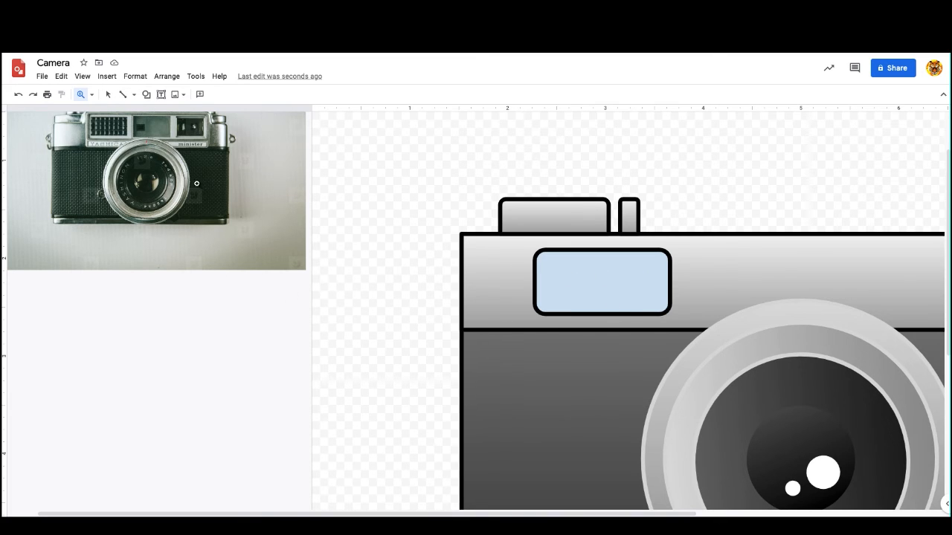
left_click(92, 95)
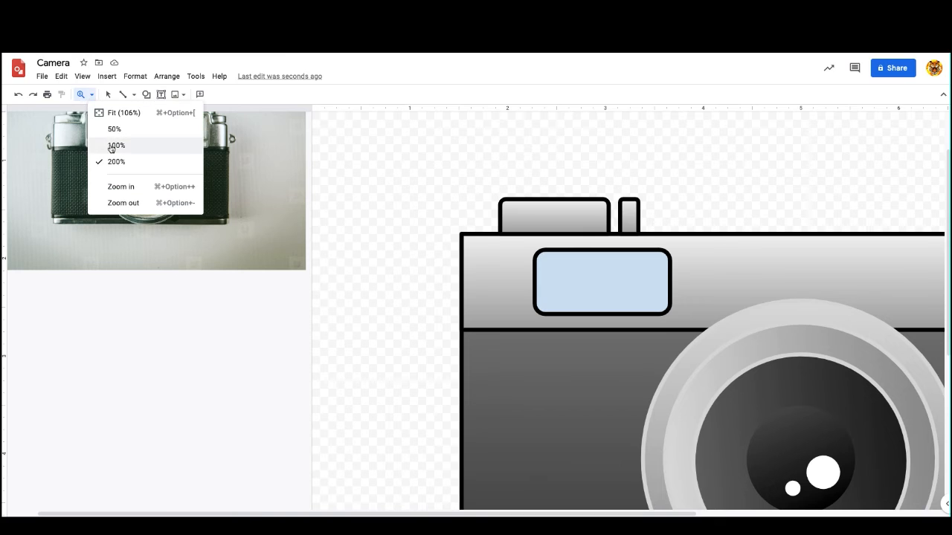
left_click(116, 145)
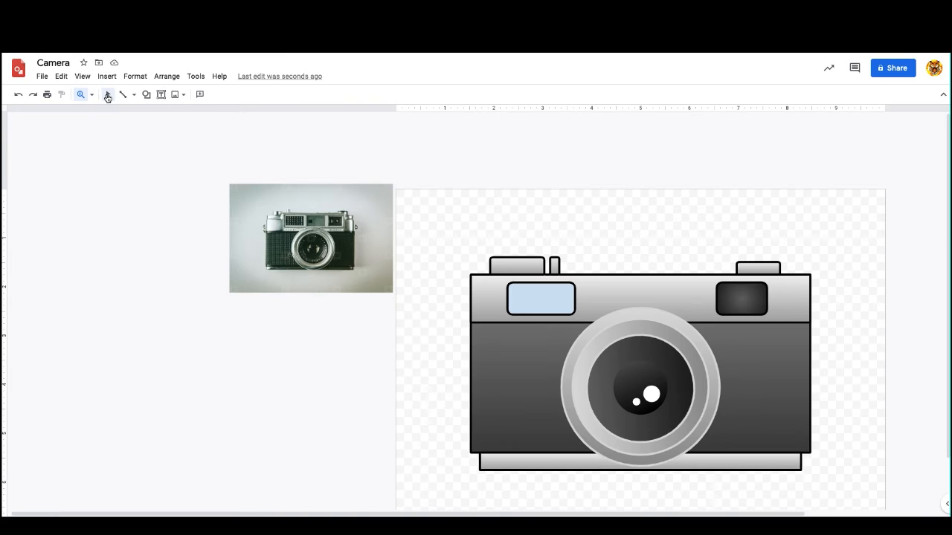
left_click(107, 95)
scroll(711, 224, "right", 4)
scroll(712, 224, "down", 1)
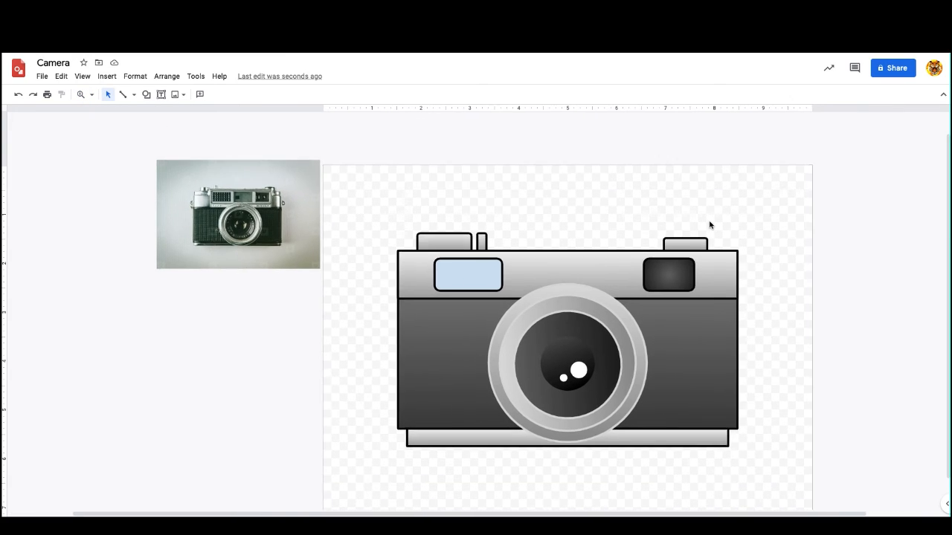
scroll(709, 225, "down", 1)
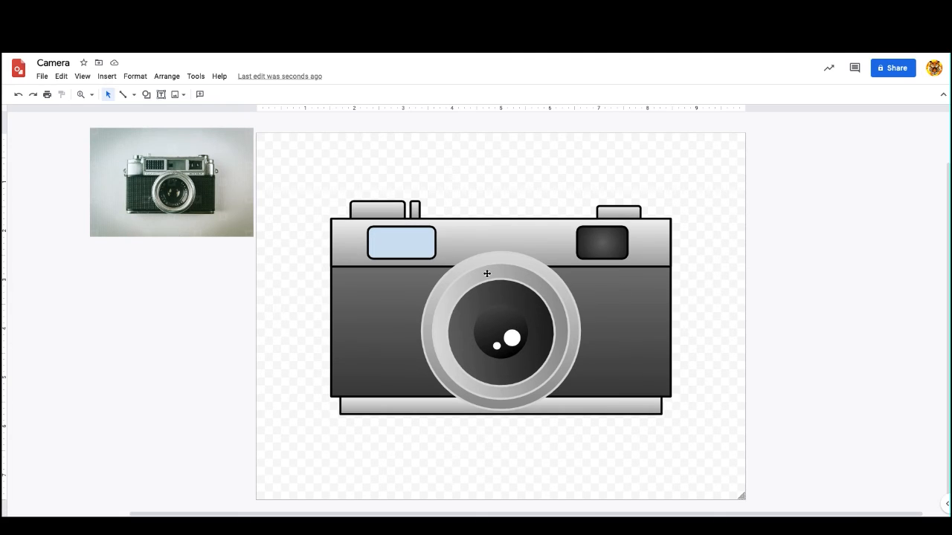
Add a text box reading "Friesen" on the camera's silver band between the two windows.
left_click(160, 95)
left_click_drag(455, 227, 569, 249)
type("F")
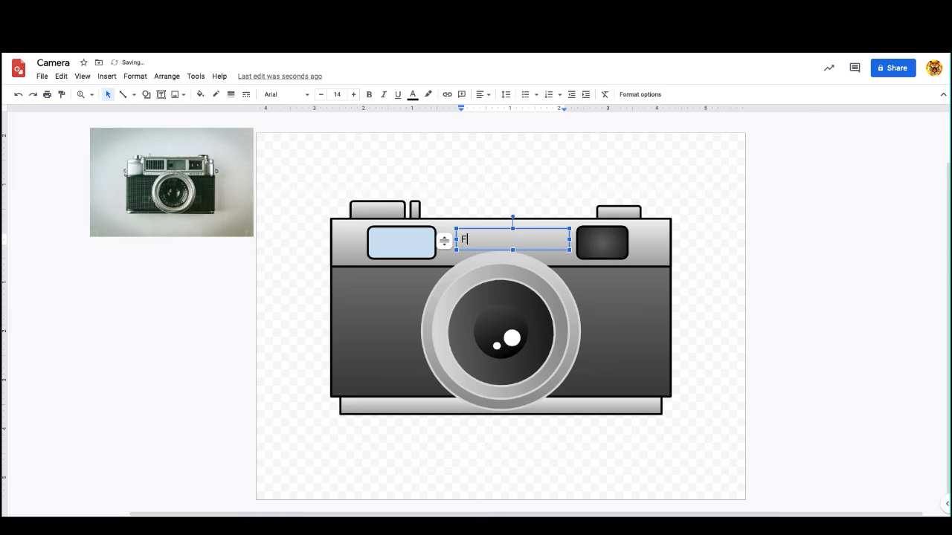
type("riesen")
Format the "Friesen" text in the Courgette font at size 16.
key("super+a")
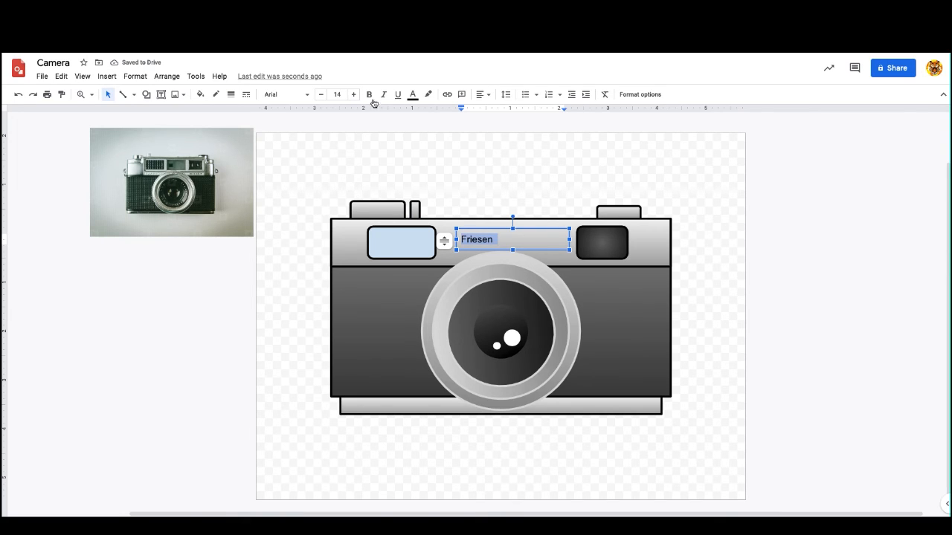
left_click(355, 94)
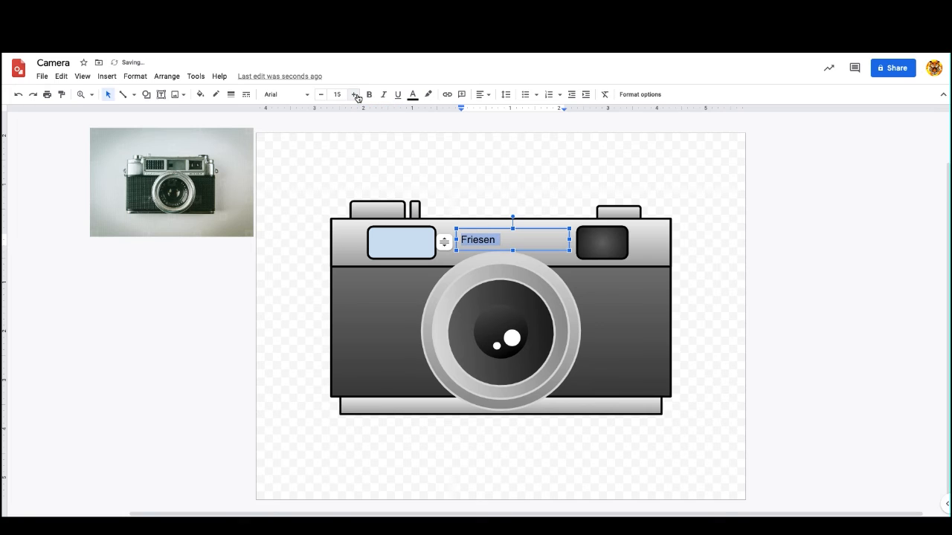
left_click(356, 94)
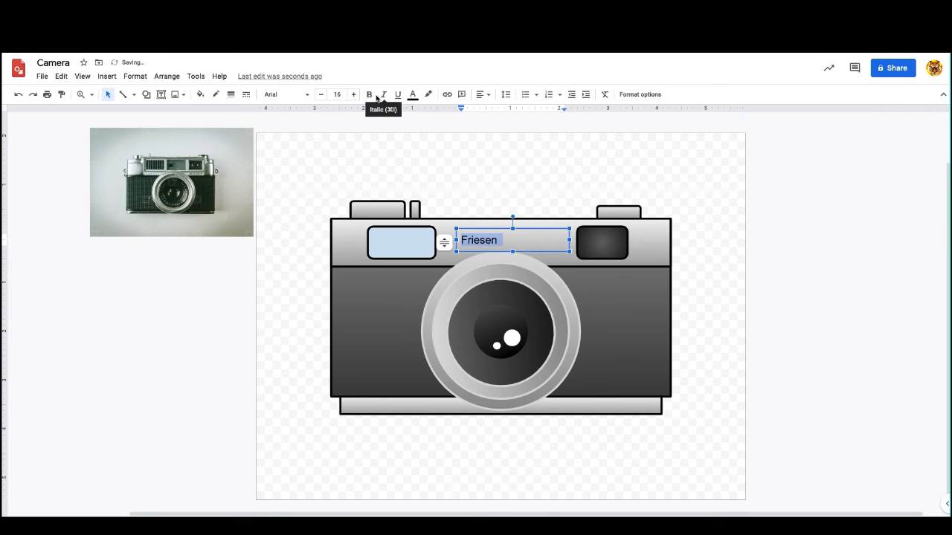
left_click(302, 95)
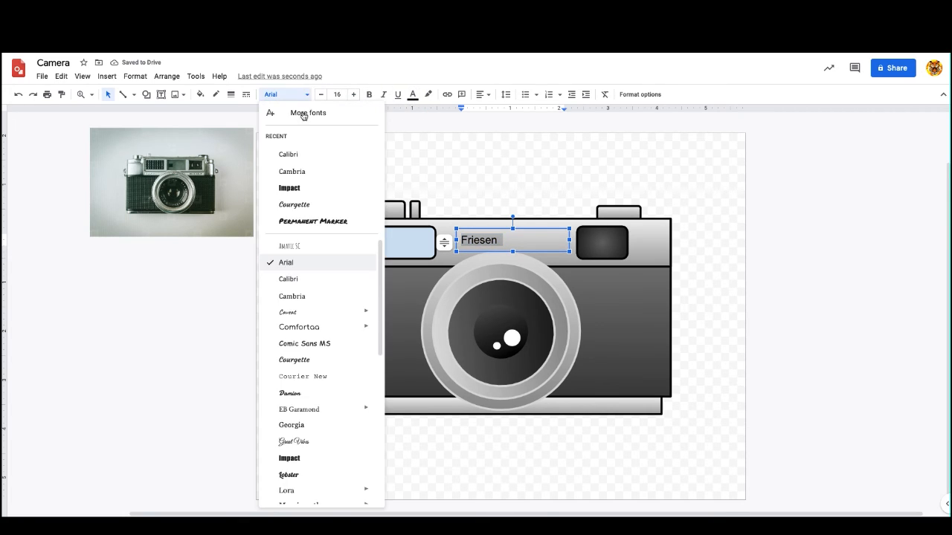
left_click(295, 204)
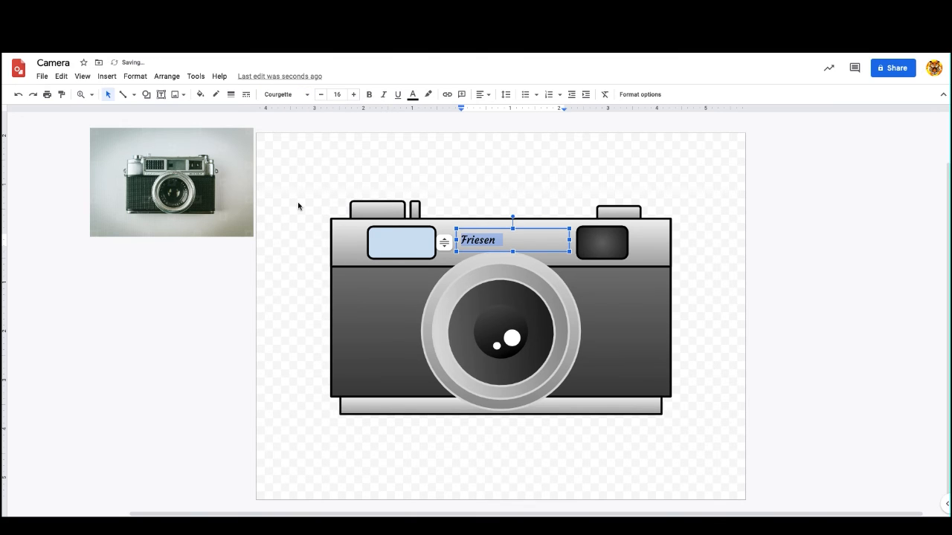
Extend the brand text to read "Friesen & Sons Co.".
left_click(498, 240)
type("& Sons Co.")
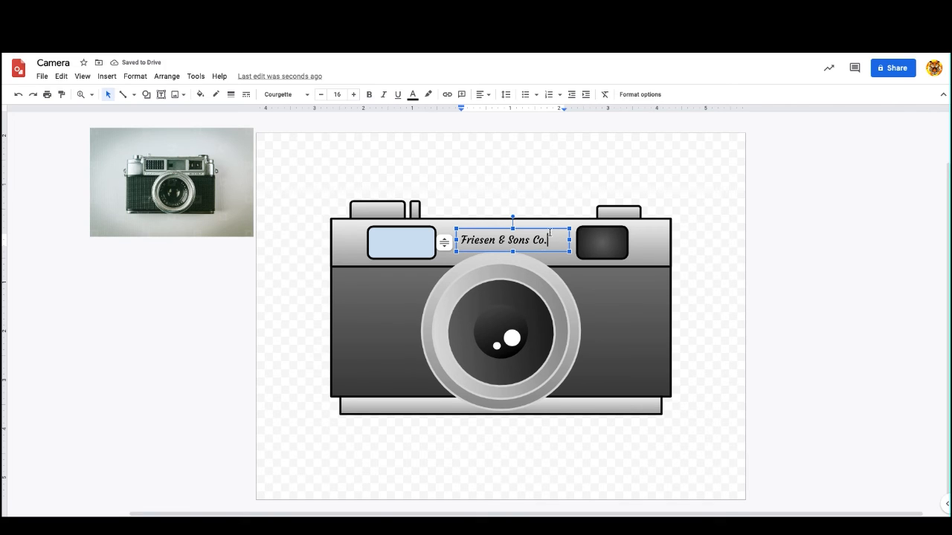
left_click(540, 206)
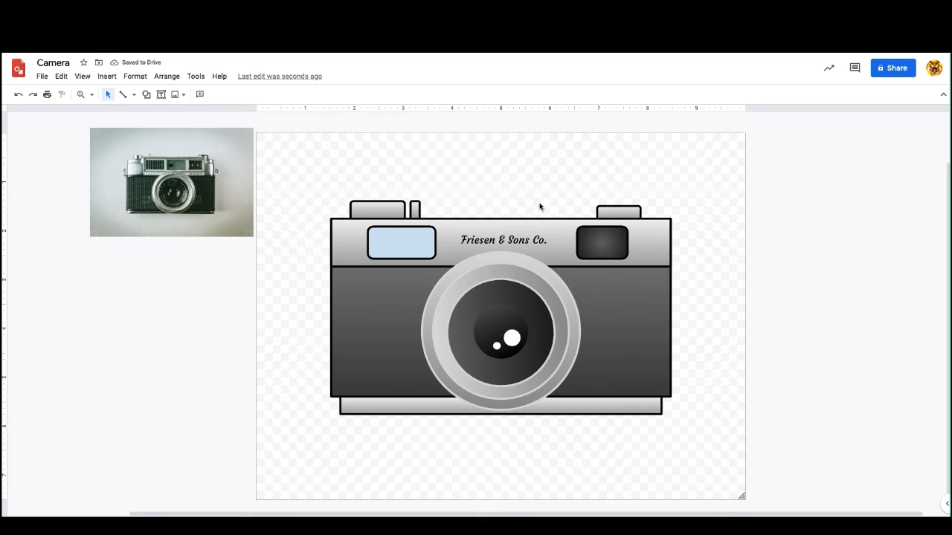
Move the brand text beneath the dark viewfinder window and shorten that window from its lower edge to make room.
left_click(518, 242)
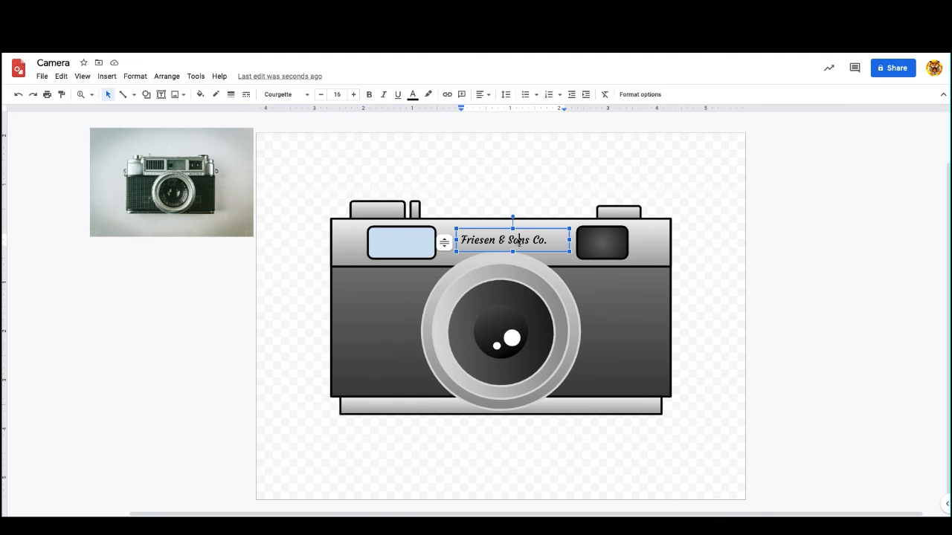
left_click_drag(531, 229, 630, 253)
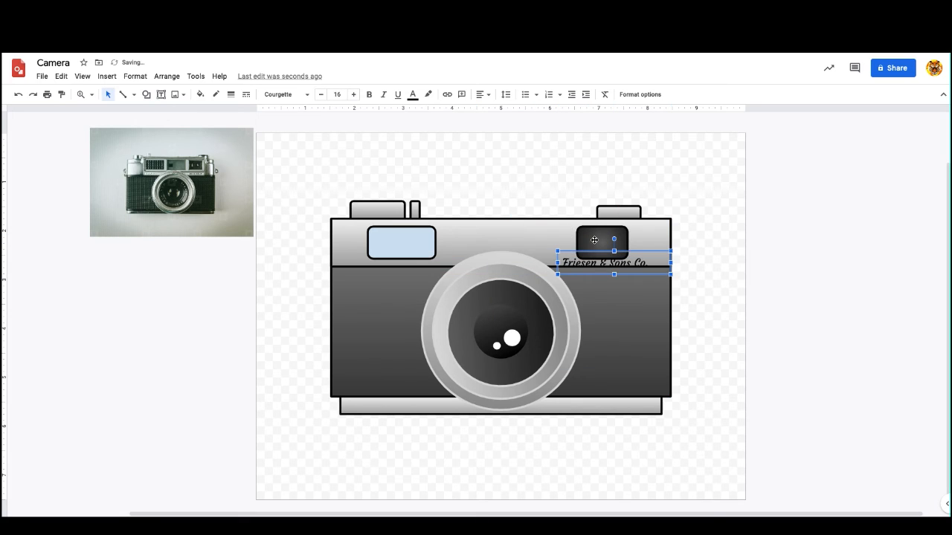
left_click(597, 240)
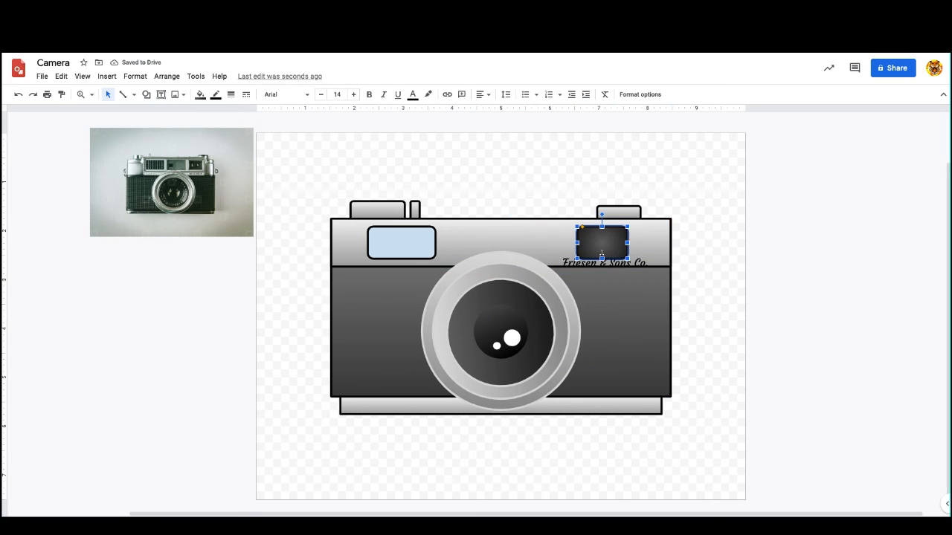
left_click_drag(602, 257, 651, 245)
Fine-tune the brand text's position so it sits between the shortened dark window and the silver band's lower edge.
left_click(608, 264)
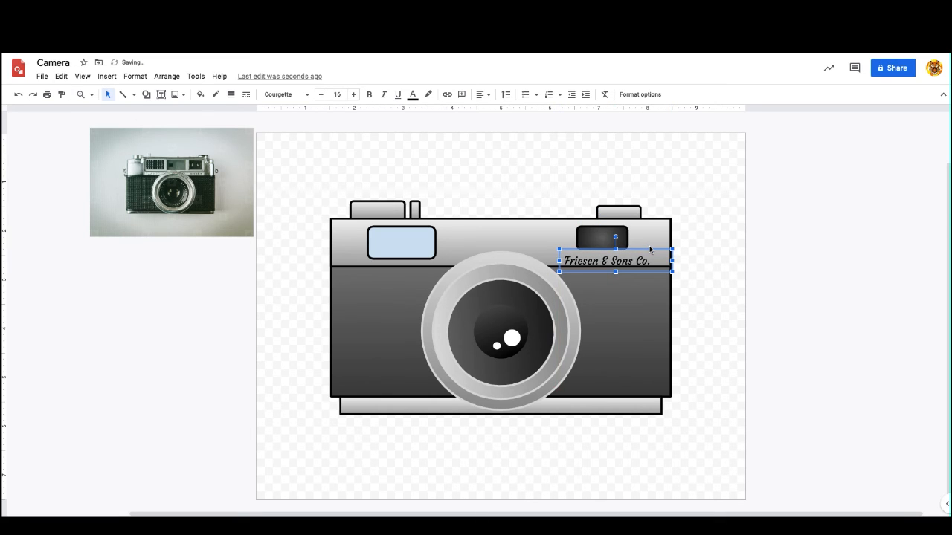
key("Up")
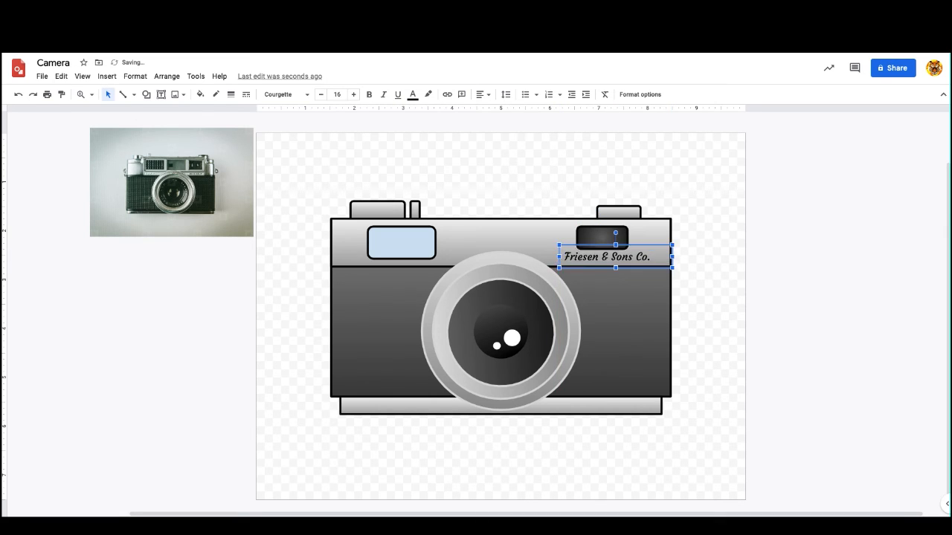
key("Down")
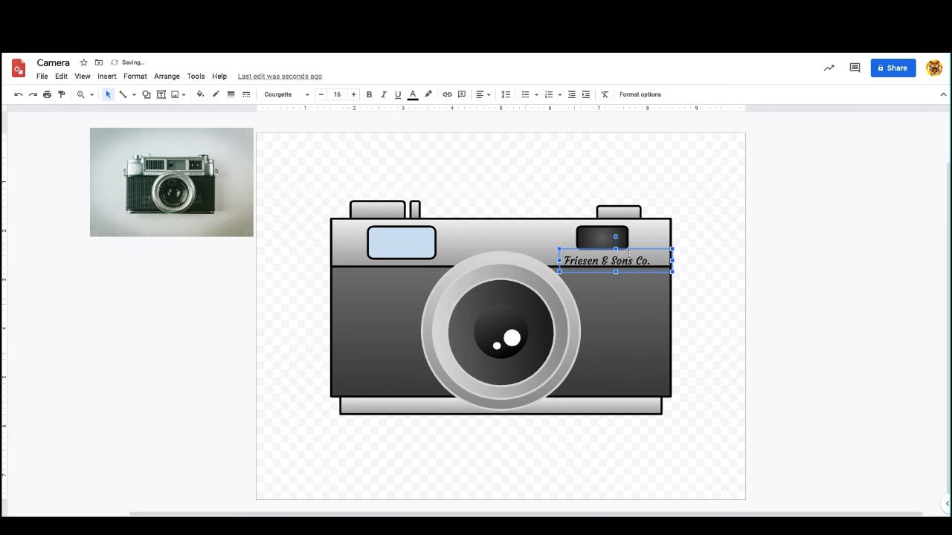
left_click_drag(636, 250, 639, 248)
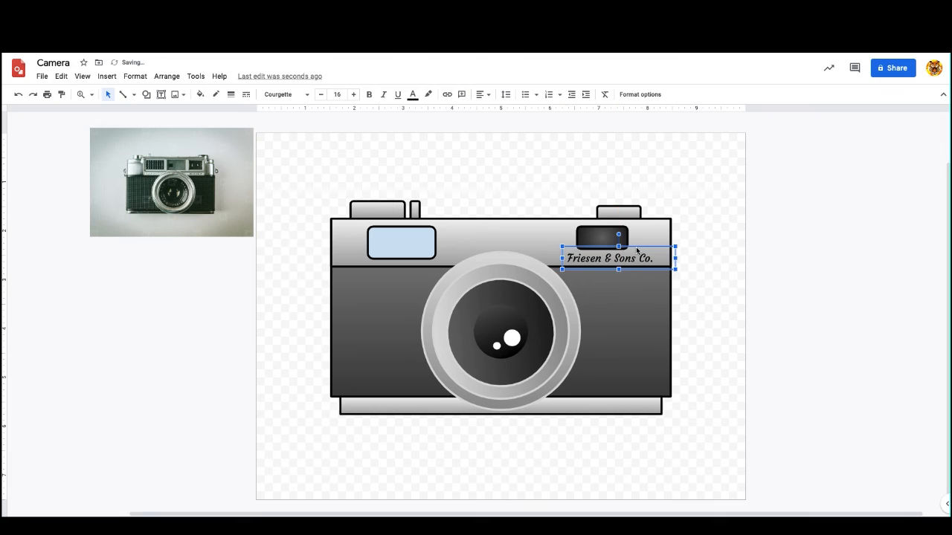
left_click(749, 260)
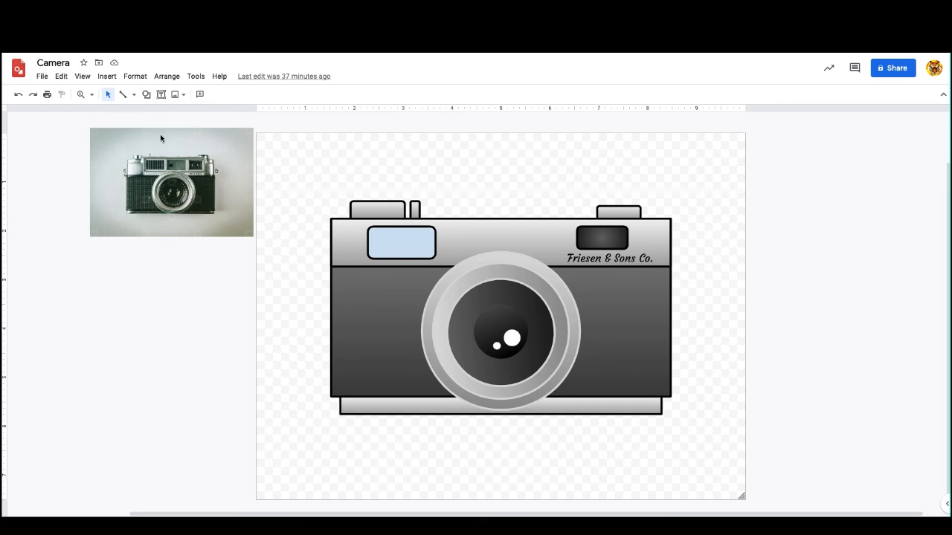
left_click(134, 95)
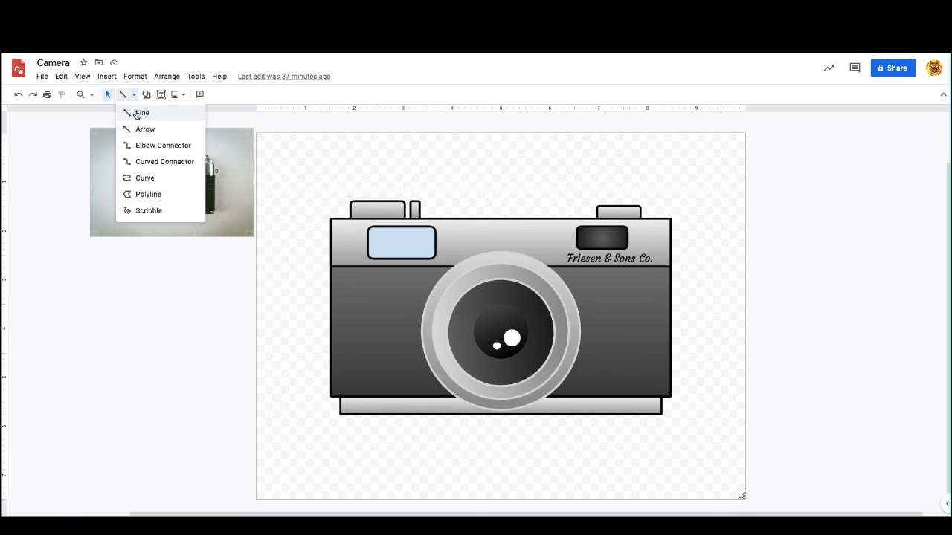
left_click(138, 113)
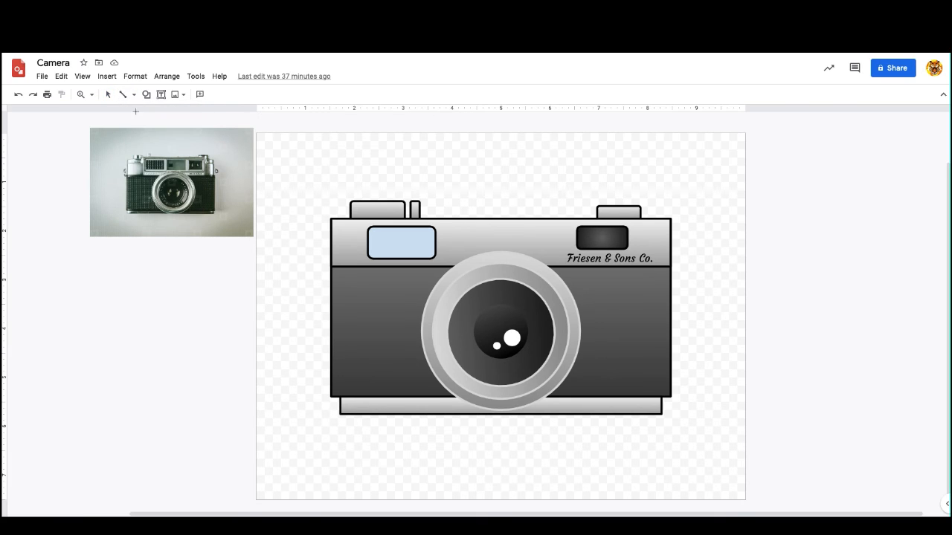
left_click(331, 277)
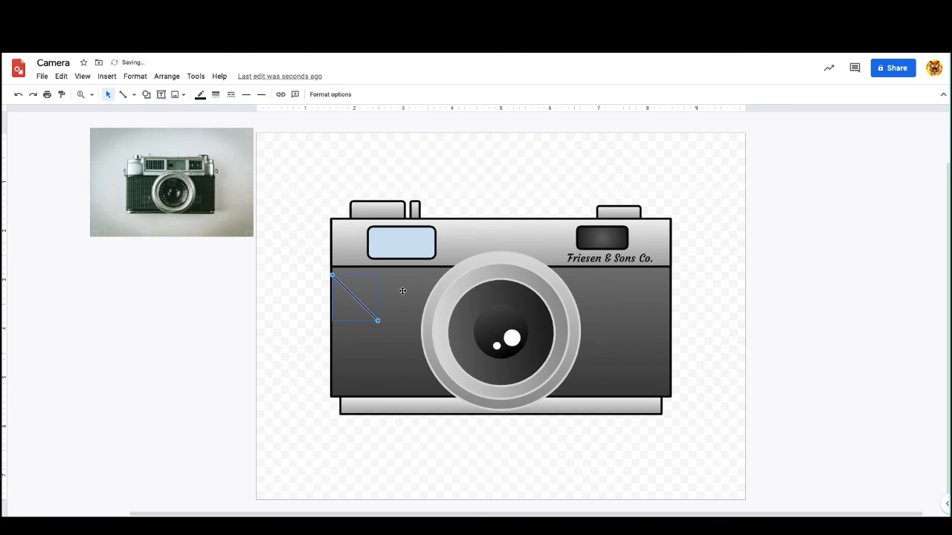
key("Delete")
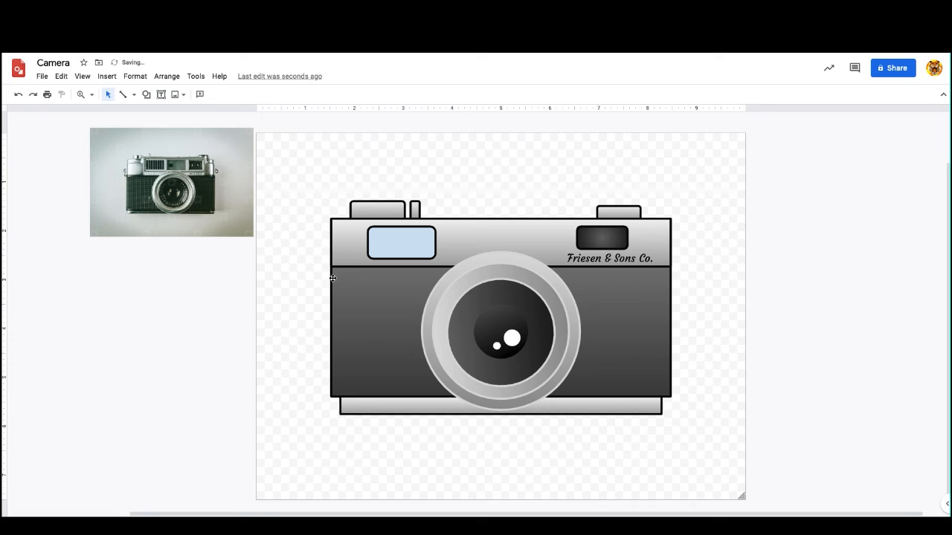
Draw a thin straight horizontal line across the full width of the dark body, just below the silver band.
left_click(123, 95)
mouse_move(332, 275)
left_mouse_down()
mouse_move(436, 275)
mouse_move(446, 314)
mouse_move(447, 304)
left_mouse_up()
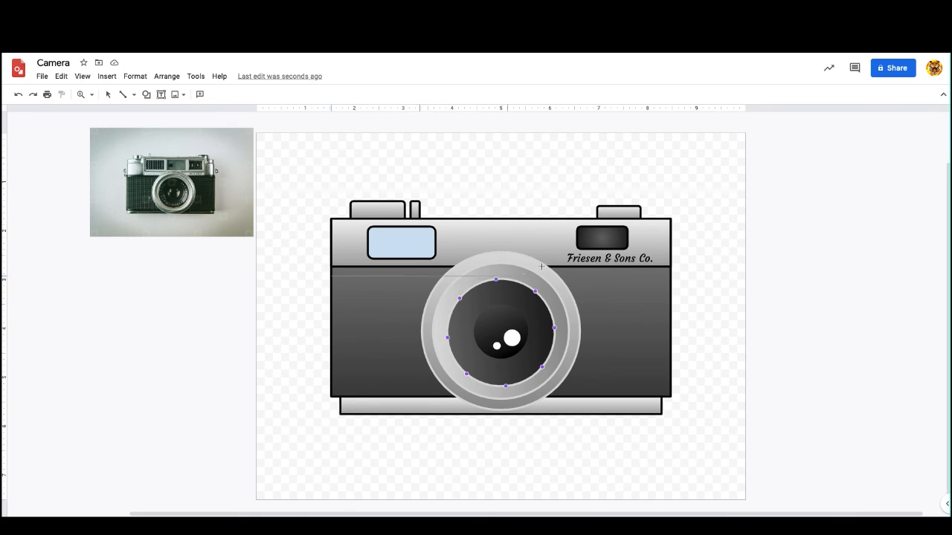
left_click(588, 260)
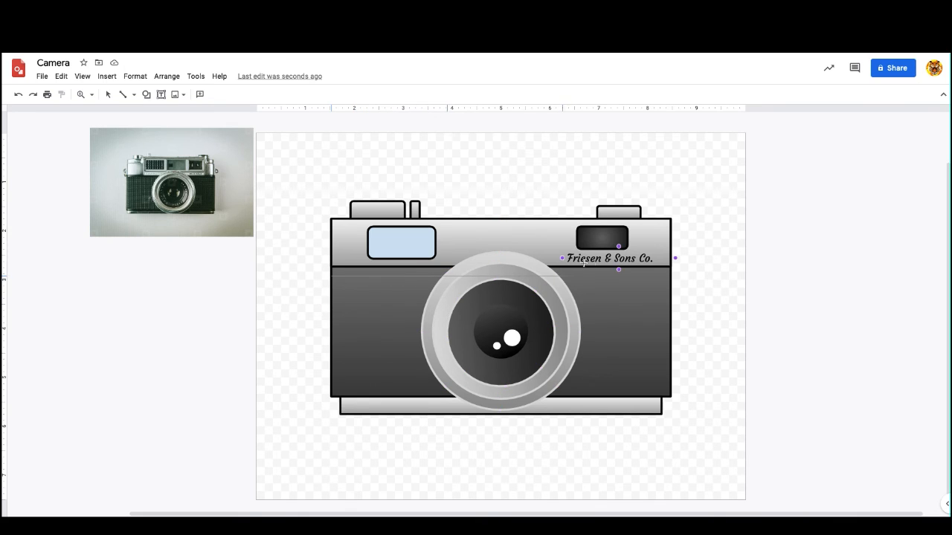
left_click(670, 275)
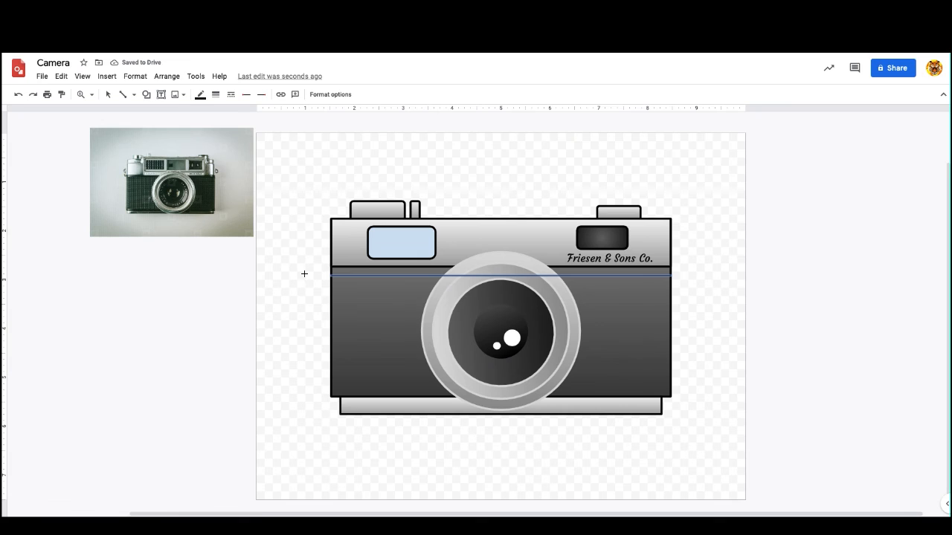
left_click_drag(305, 274, 352, 320)
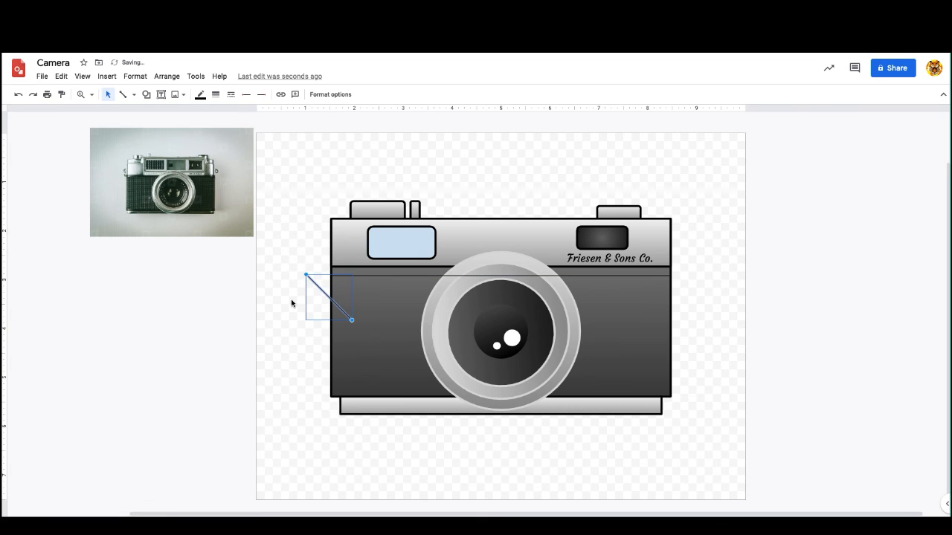
key("super+z")
left_click(106, 97)
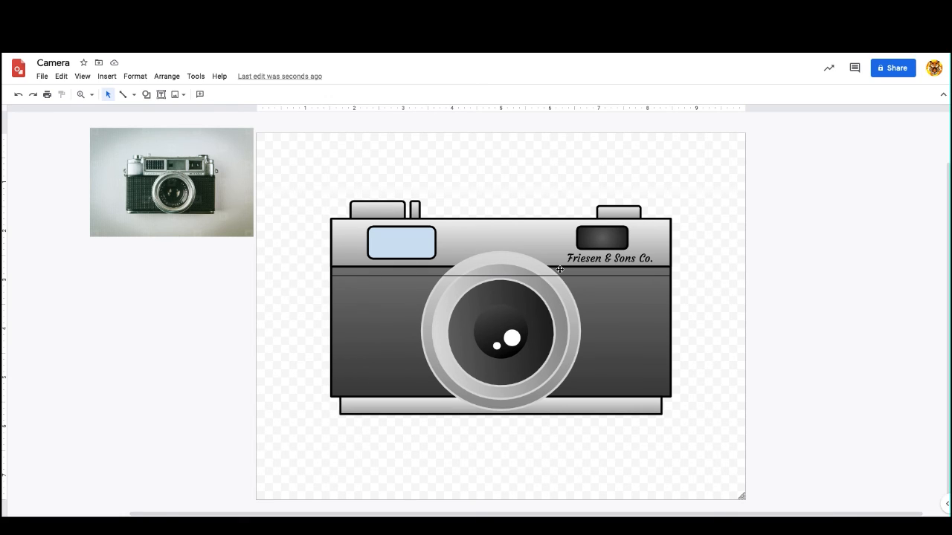
Duplicate the horizontal line repeatedly and stack the copies at even spacing down the dark body to near its lower edge.
left_click(417, 276)
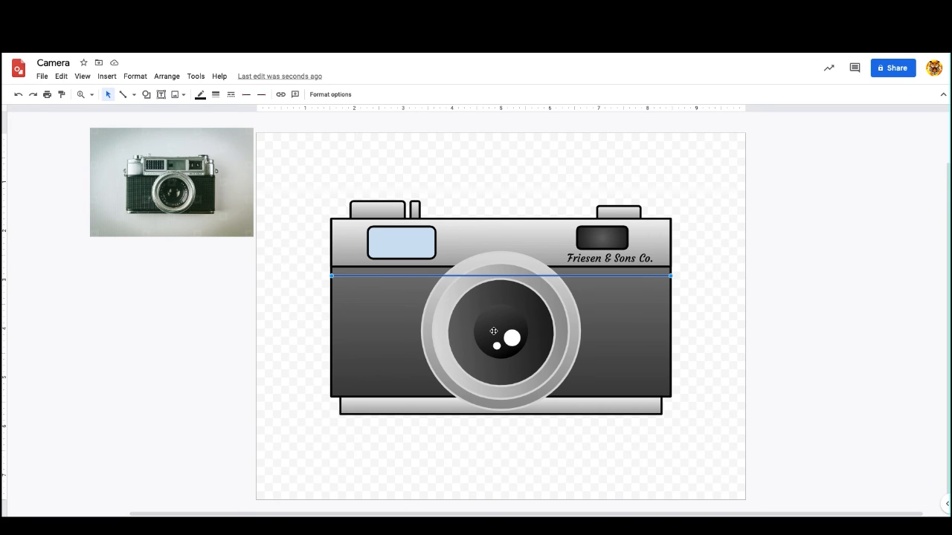
key("ctrl+d")
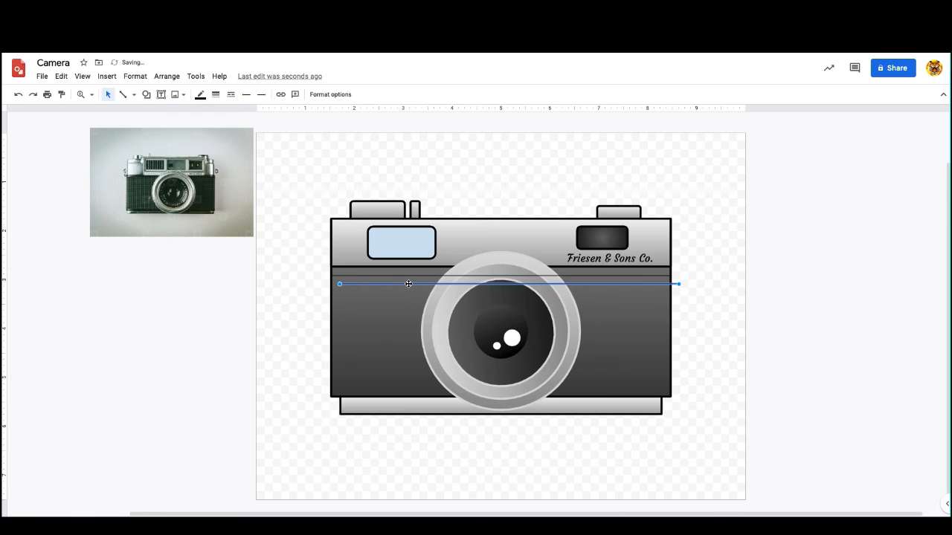
left_click_drag(409, 284, 399, 282)
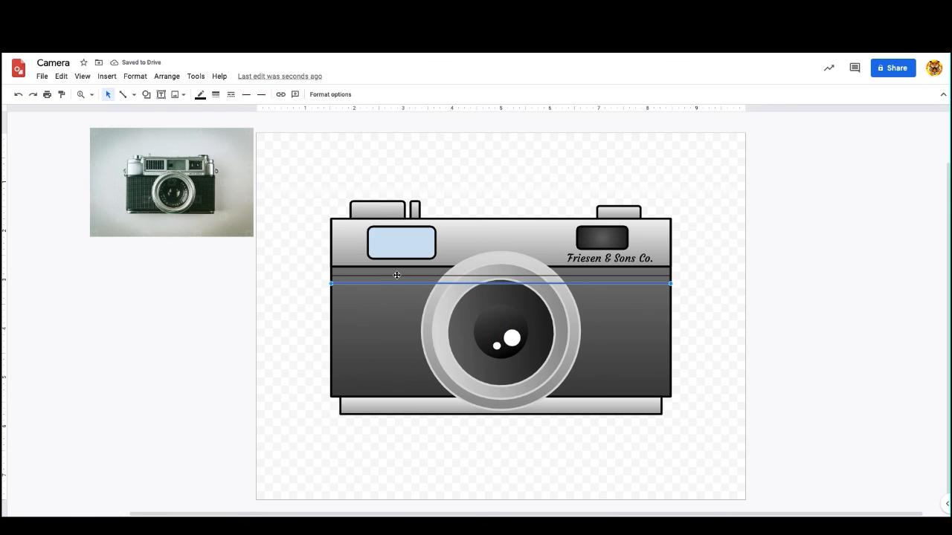
left_click(397, 274)
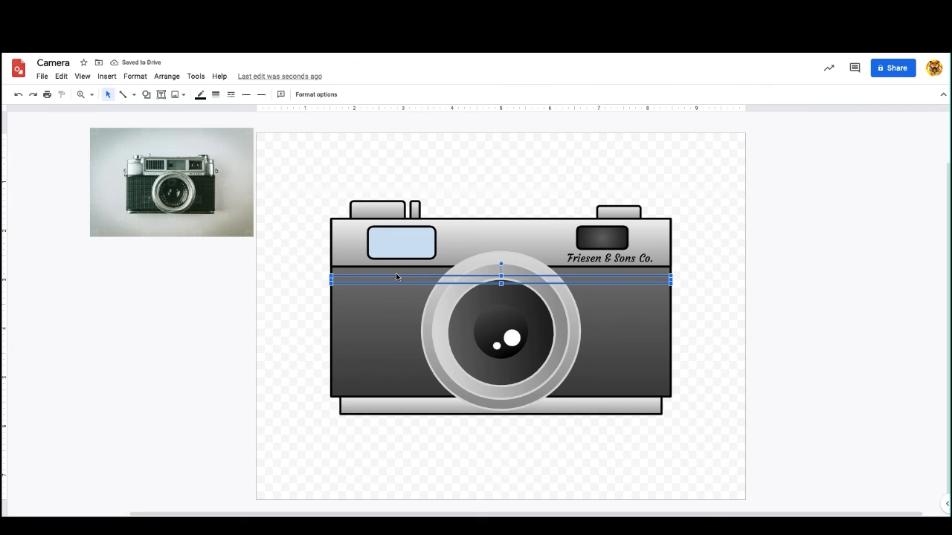
left_click_drag(396, 275, 401, 293)
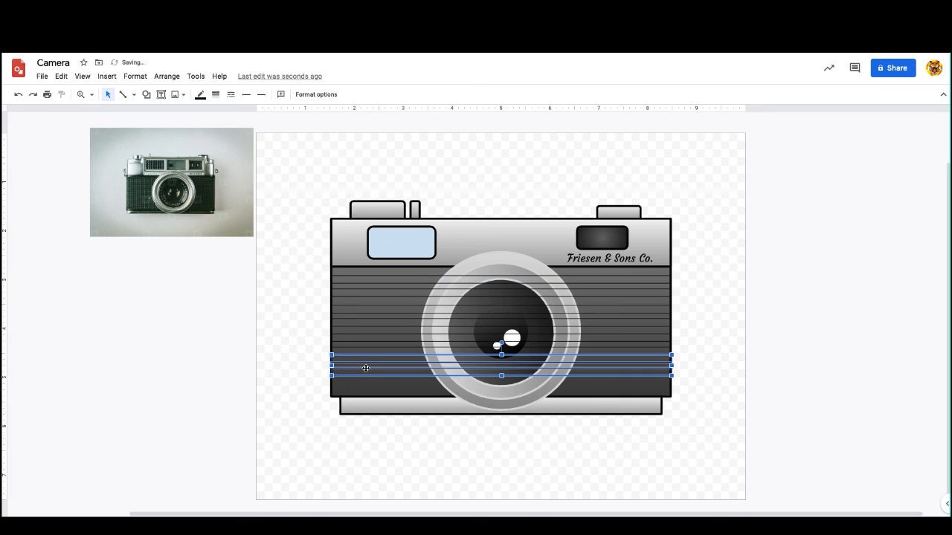
key("Down")
key("Down")
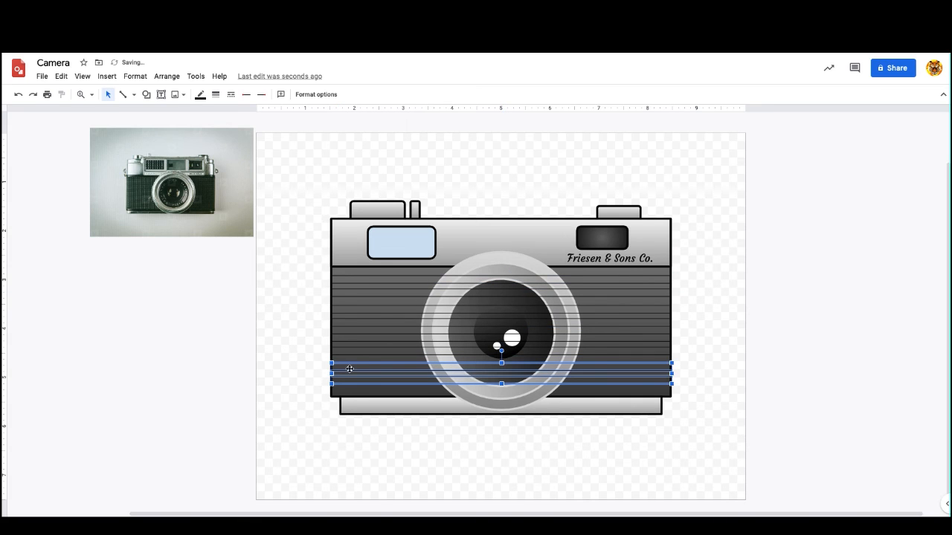
left_click(298, 365)
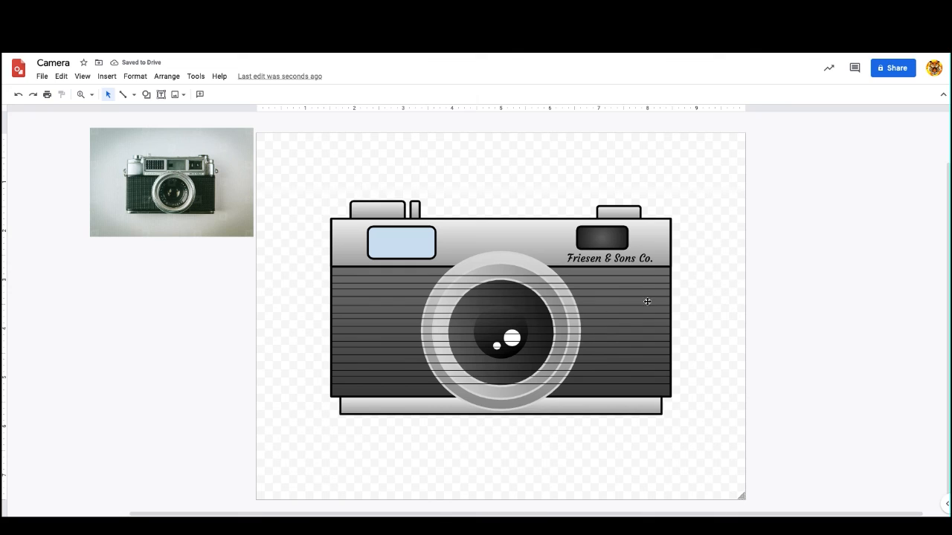
Select all the horizontal lines across the dark body together and send them back one layer.
left_click(358, 276)
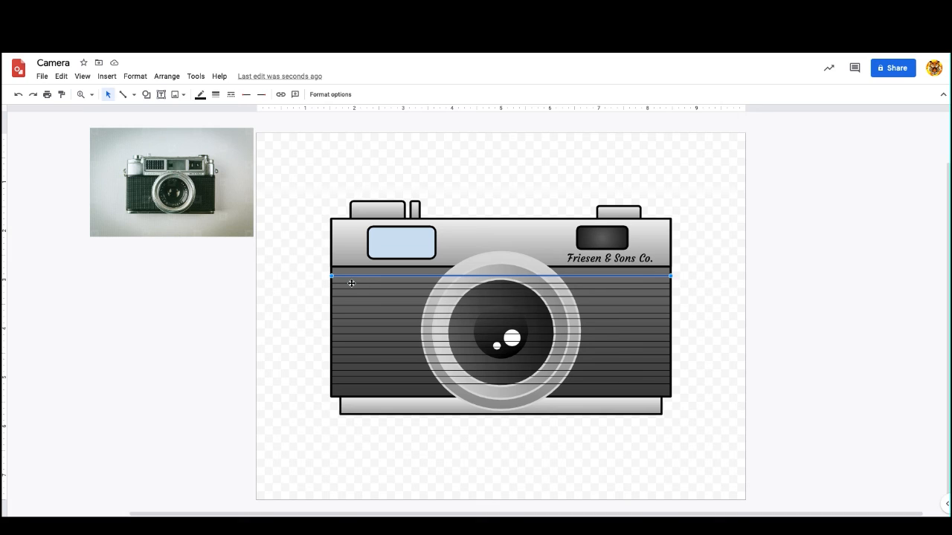
left_click(351, 283, "shift")
left_click(353, 289, "shift")
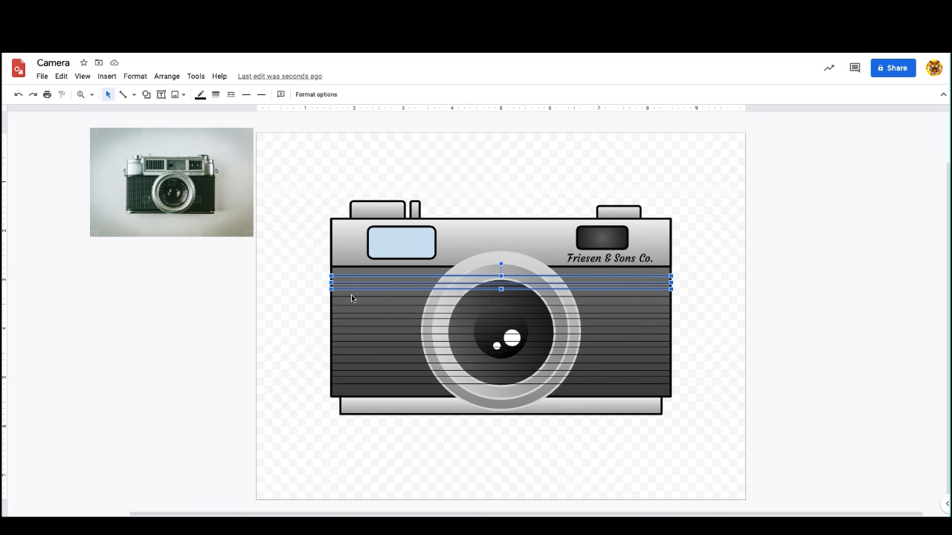
left_click(352, 297, "shift")
left_click(352, 305, "shift")
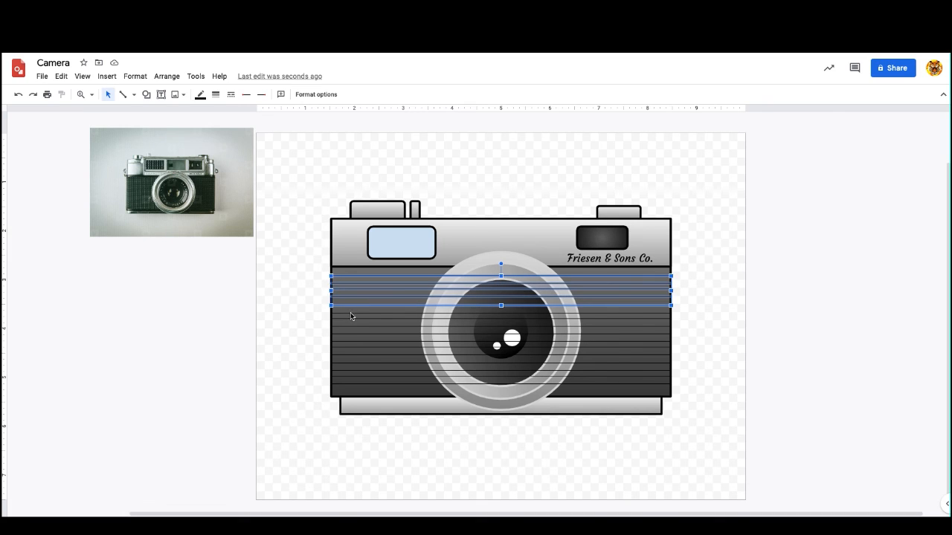
left_click(351, 312, "shift")
left_click(348, 319, "shift")
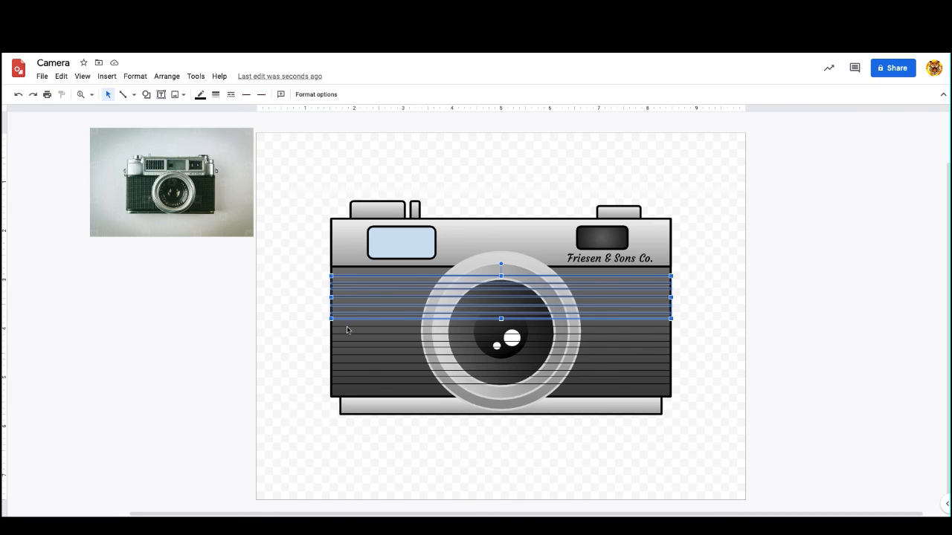
left_click(347, 327, "shift")
left_click(348, 334, "shift")
left_click(349, 342, "shift")
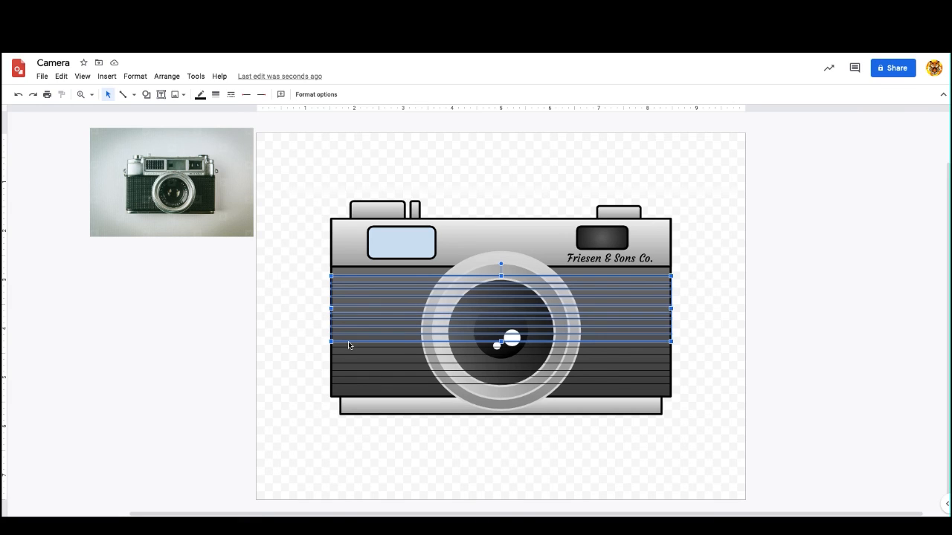
left_click(349, 349, "shift")
left_click(350, 355, "shift")
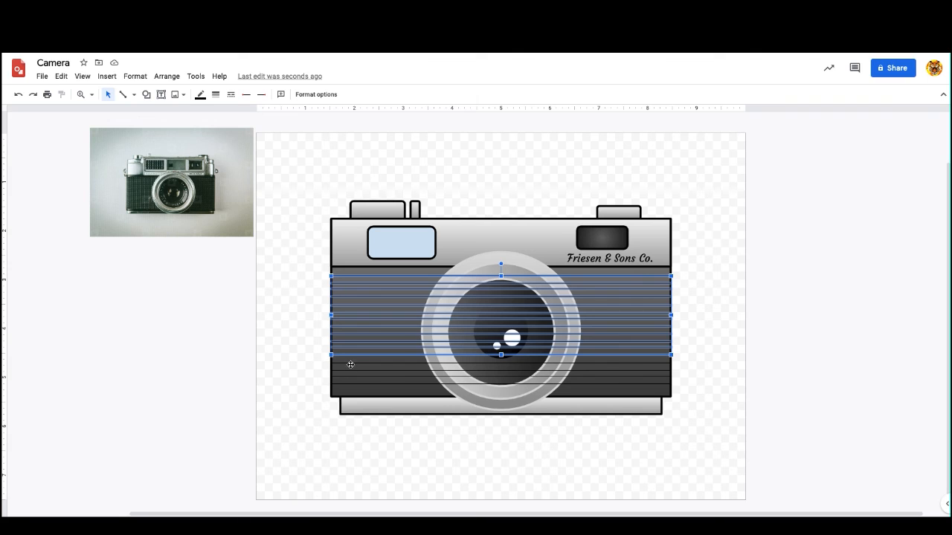
left_click(351, 364, "shift")
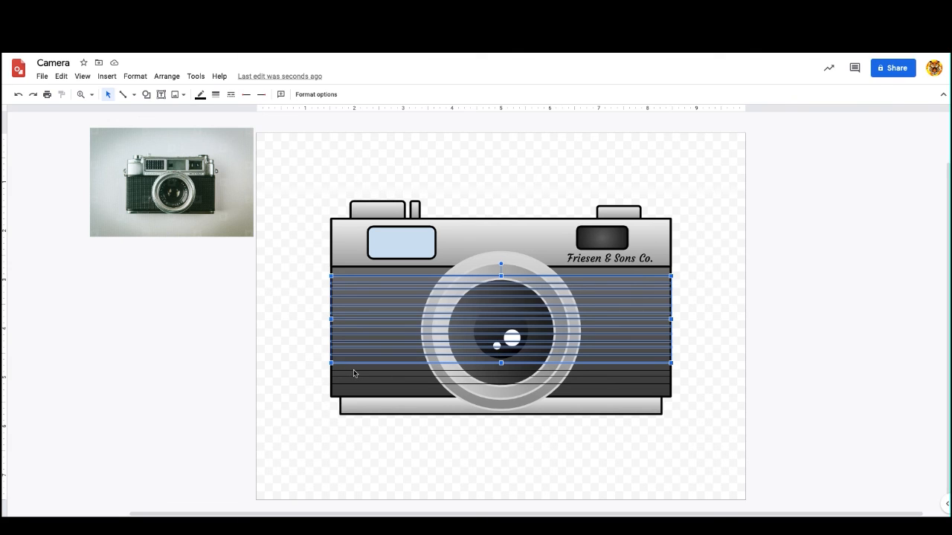
left_click(355, 371, "shift")
left_click(356, 377, "shift")
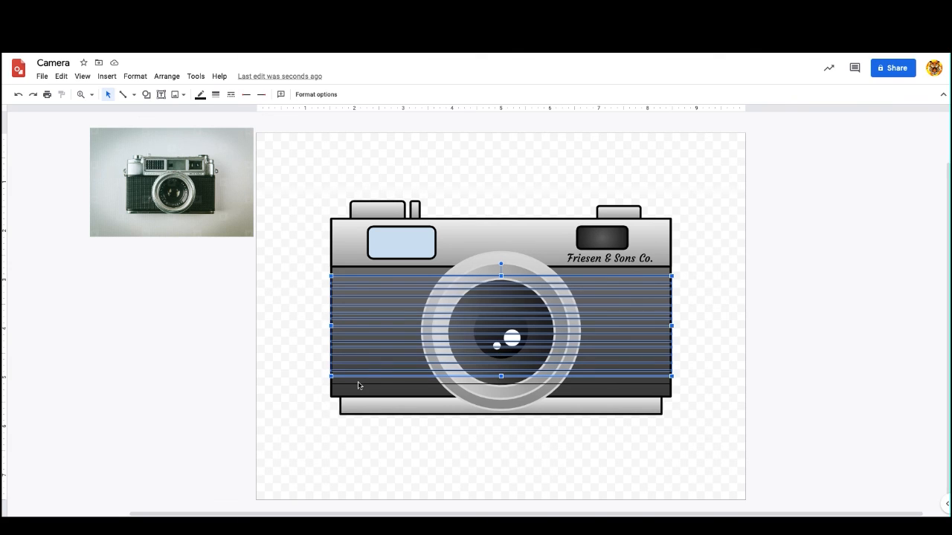
left_click(358, 384, "shift")
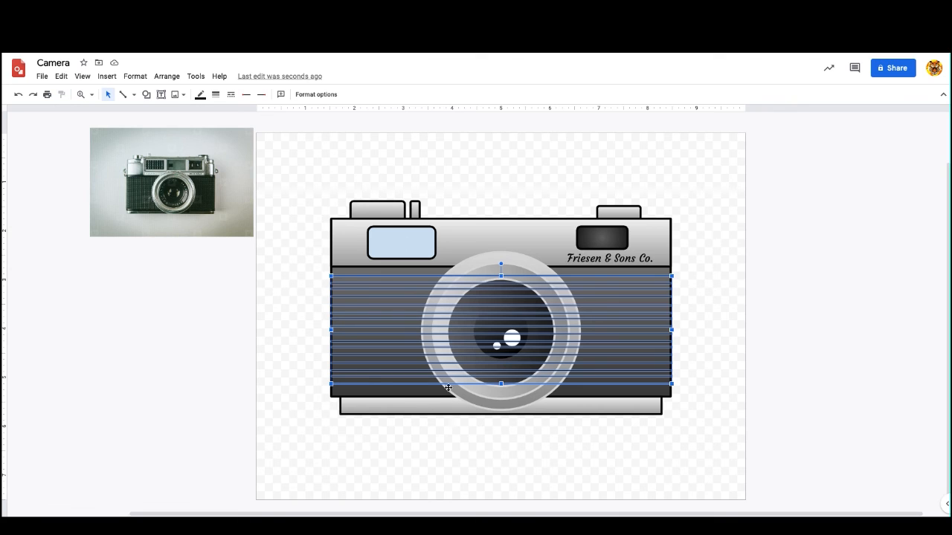
right_click(373, 319)
mouse_move(374, 321)
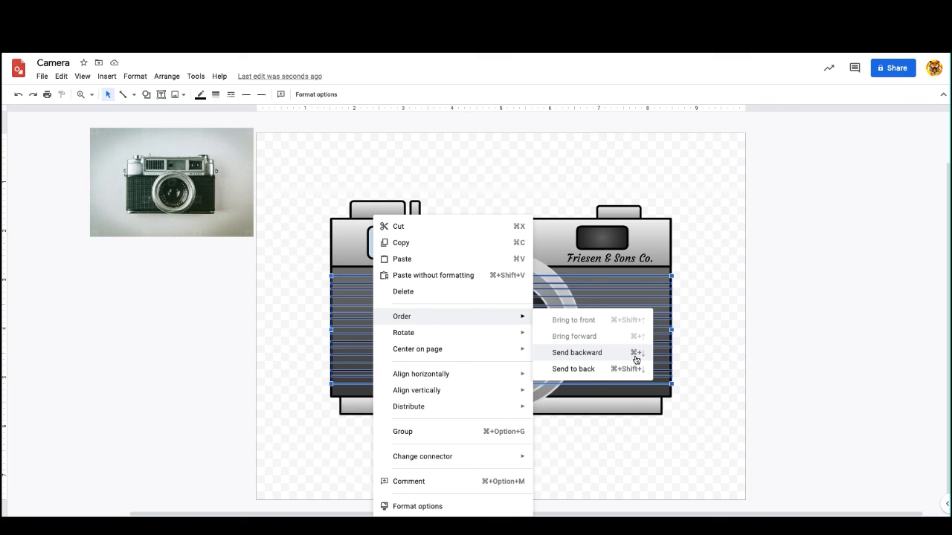
left_click(599, 354)
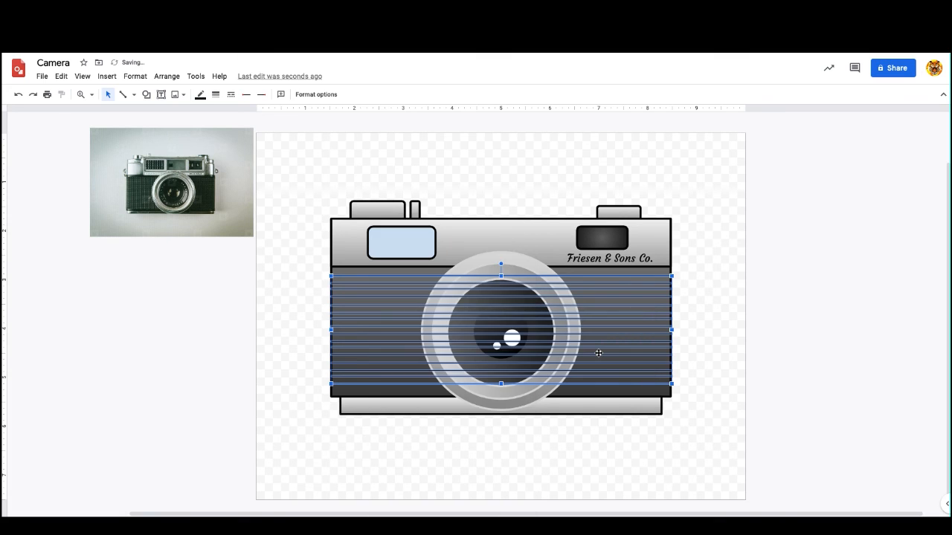
Send the selected lines backward three more layers, placing them behind the small dark circle at the lens centre.
right_click(401, 276)
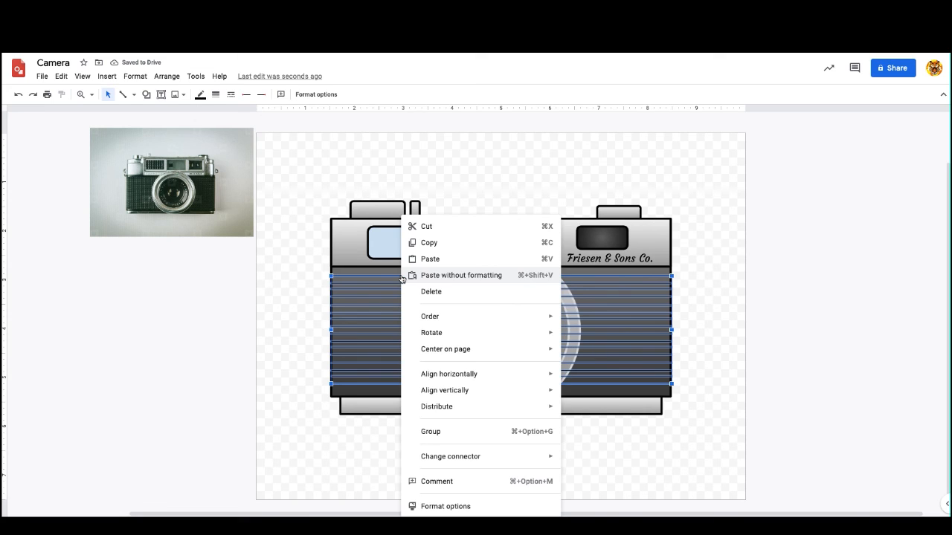
mouse_move(480, 319)
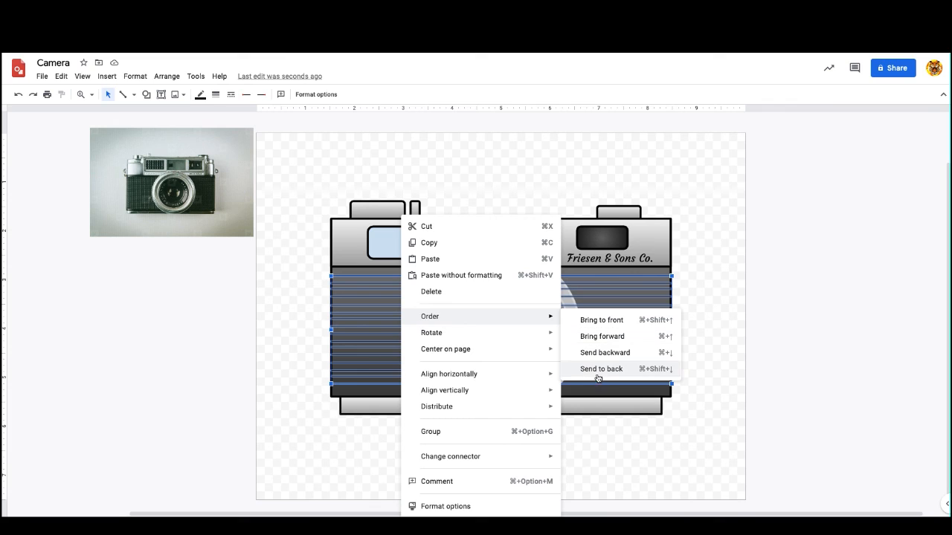
left_click(602, 355)
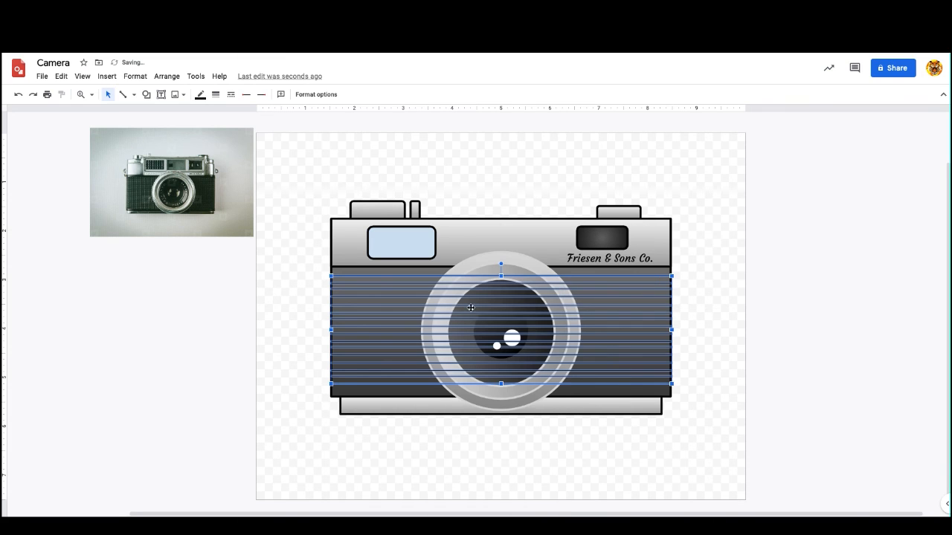
right_click(427, 277)
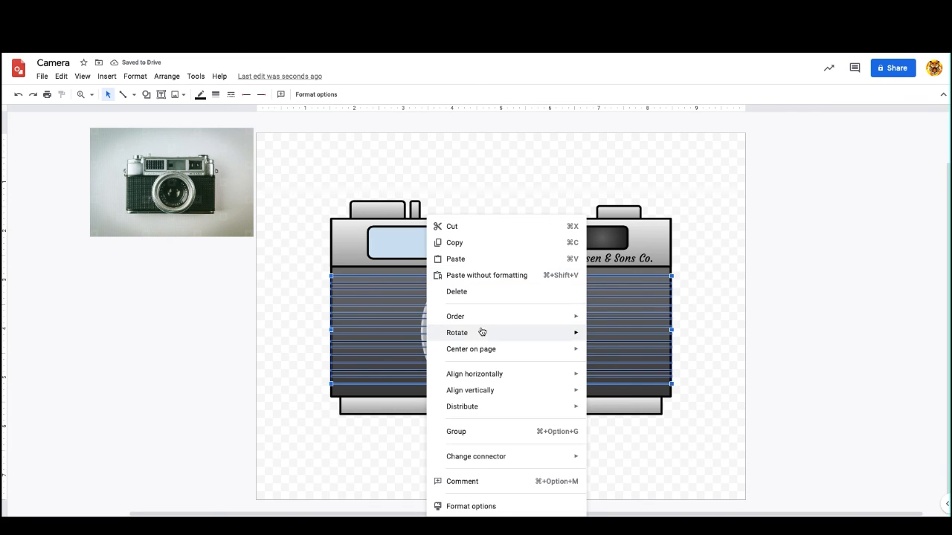
mouse_move(510, 319)
left_click(636, 355)
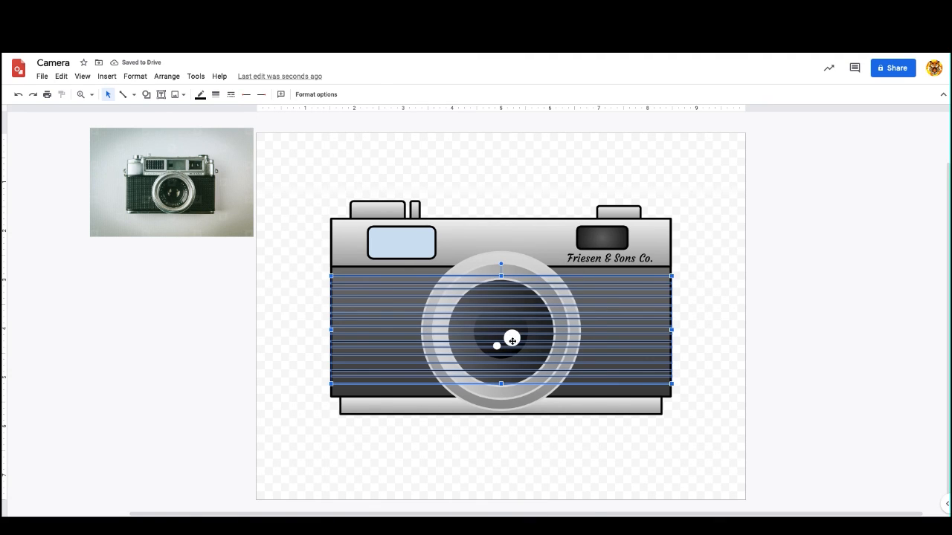
right_click(402, 277)
mouse_move(454, 318)
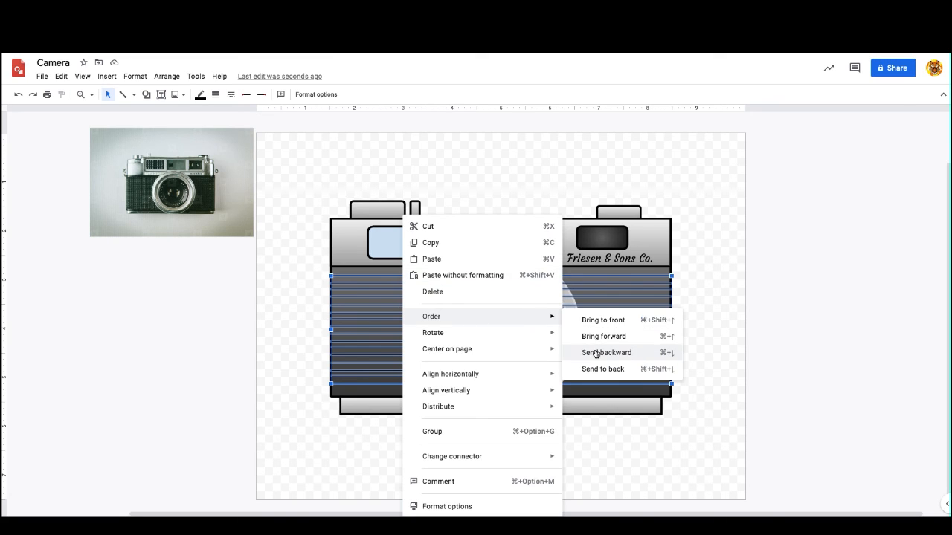
left_click(598, 354)
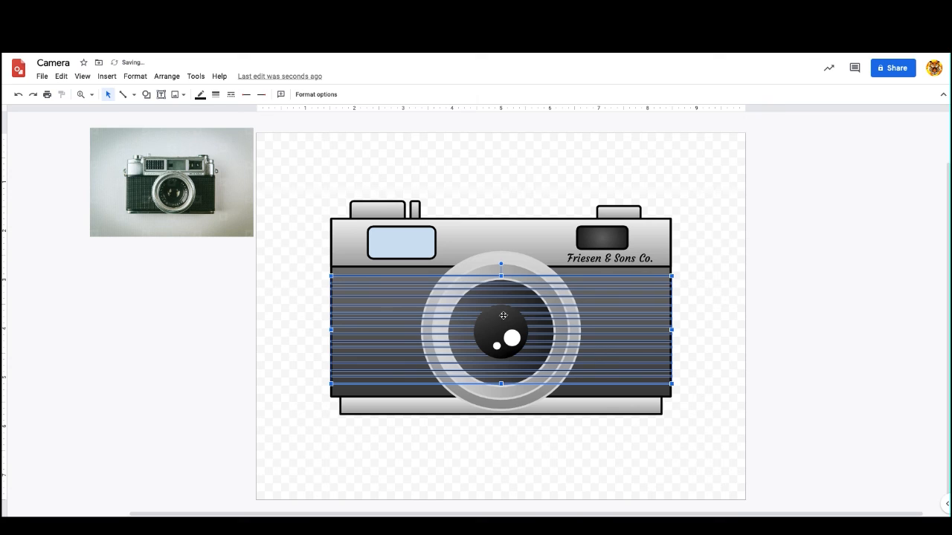
Send the selected horizontal lines backward three more layers, placing them behind all the lens rings, and deselect them.
right_click(422, 278)
mouse_move(546, 320)
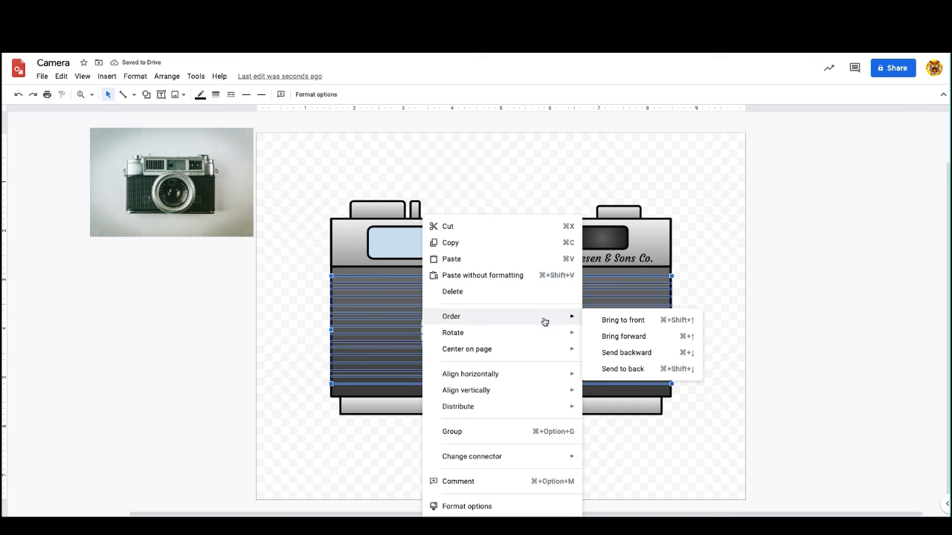
left_click(603, 354)
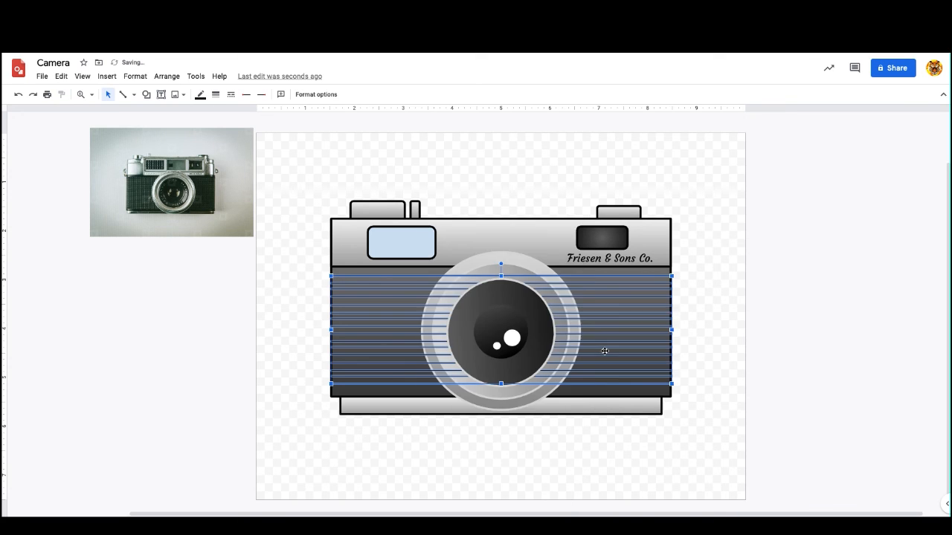
right_click(416, 272)
mouse_move(484, 318)
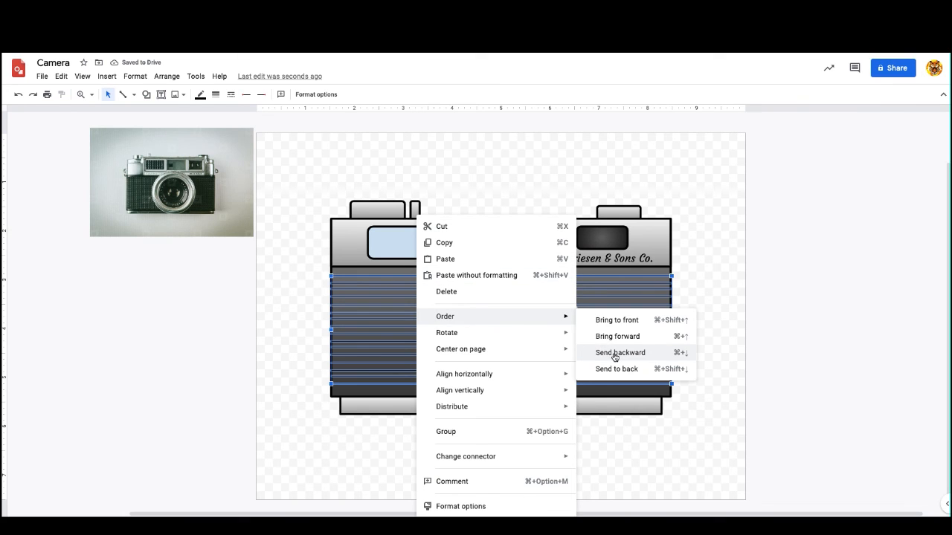
left_click(614, 353)
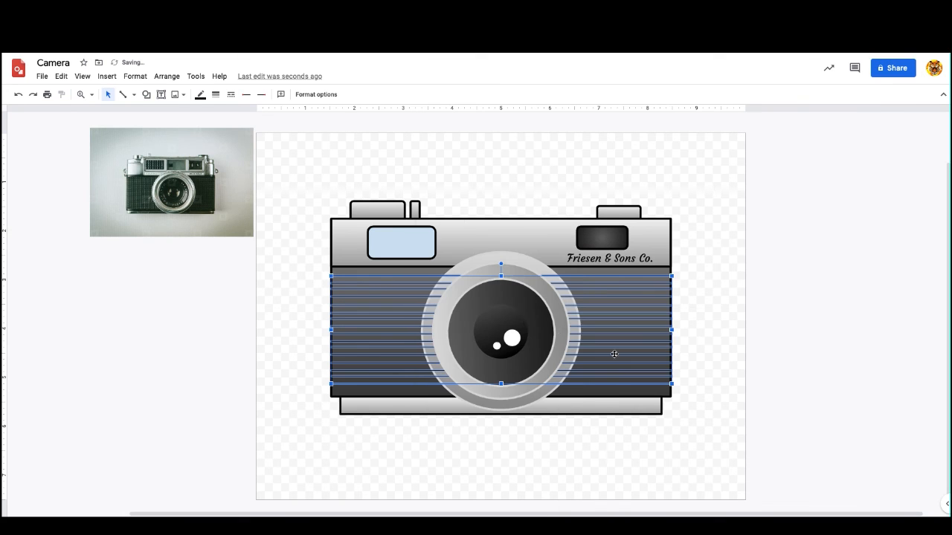
right_click(416, 275)
mouse_move(463, 317)
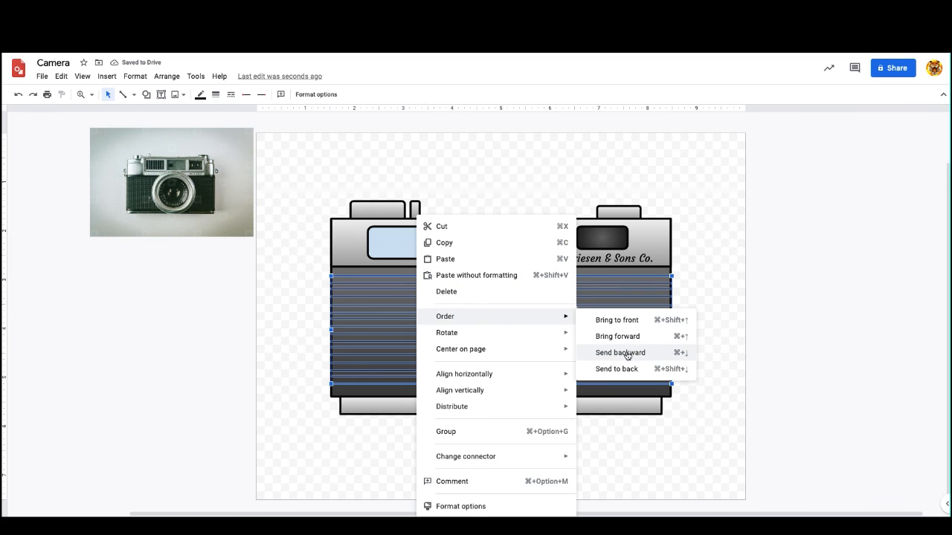
left_click(627, 354)
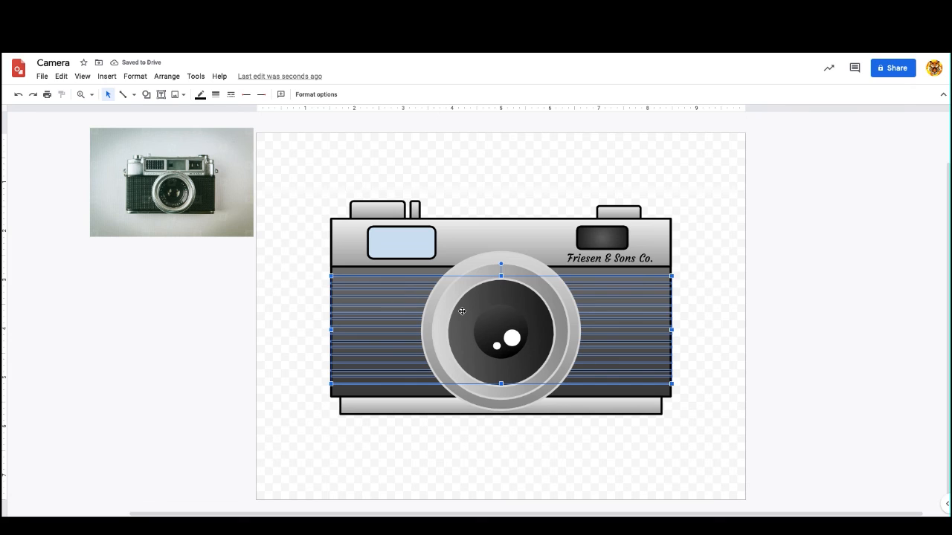
left_click(301, 312)
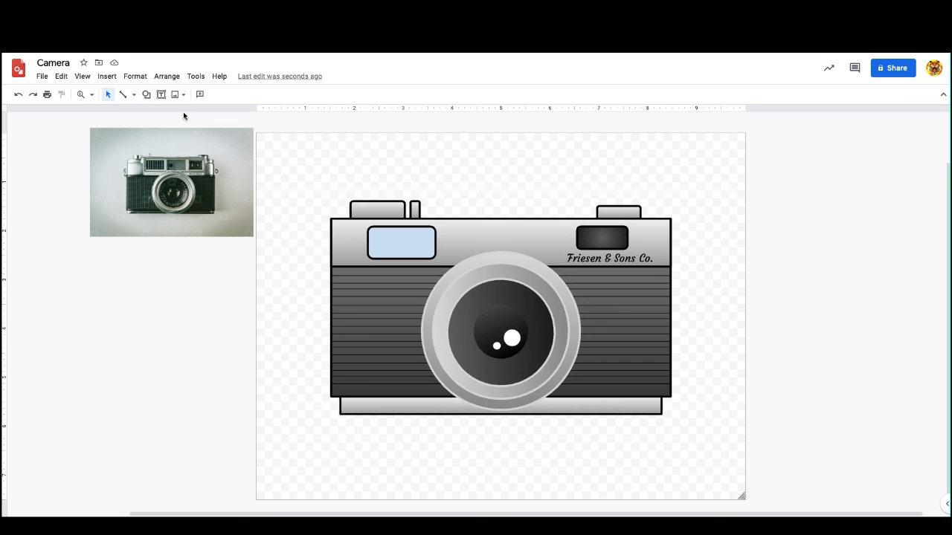
Draw a rectangle covering the entire canvas from its upper-left corner to its lower-right corner.
left_click(147, 95)
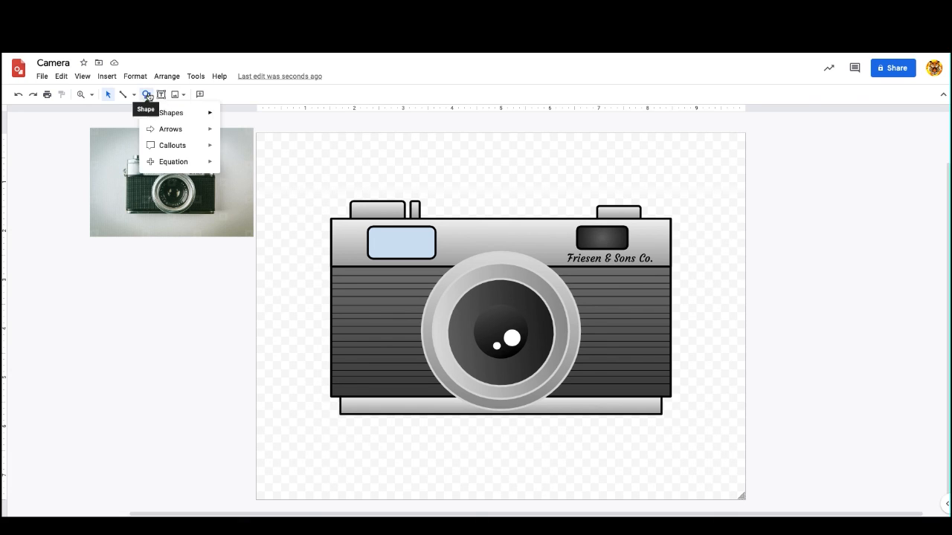
mouse_move(174, 114)
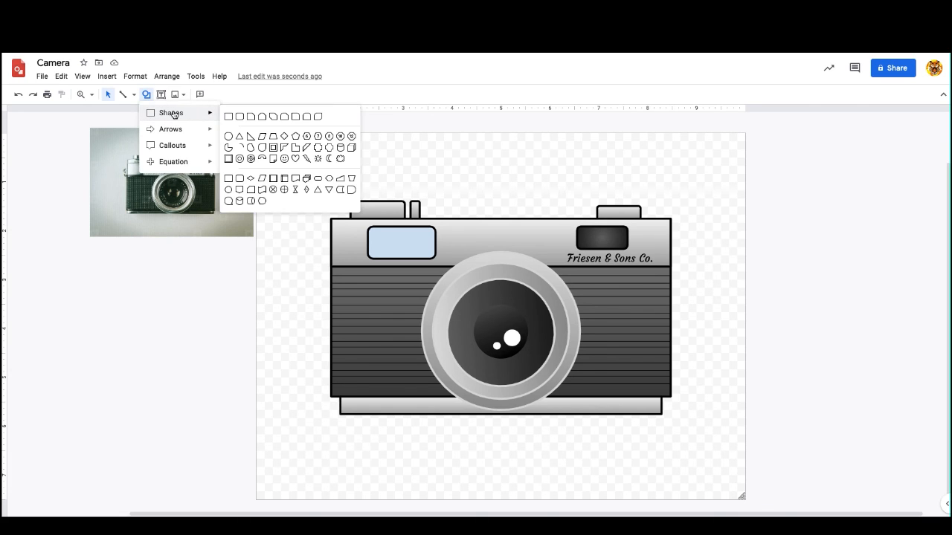
left_click(227, 117)
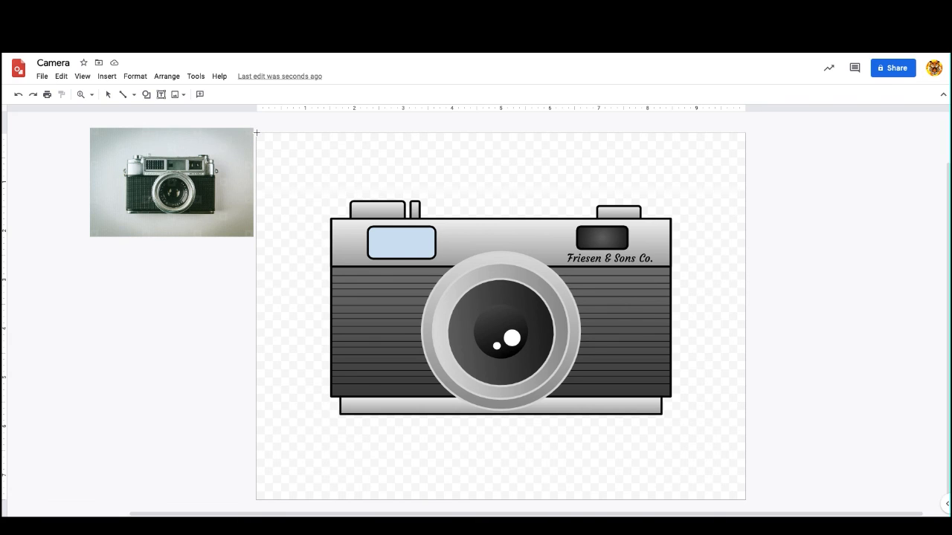
left_click_drag(256, 133, 745, 500)
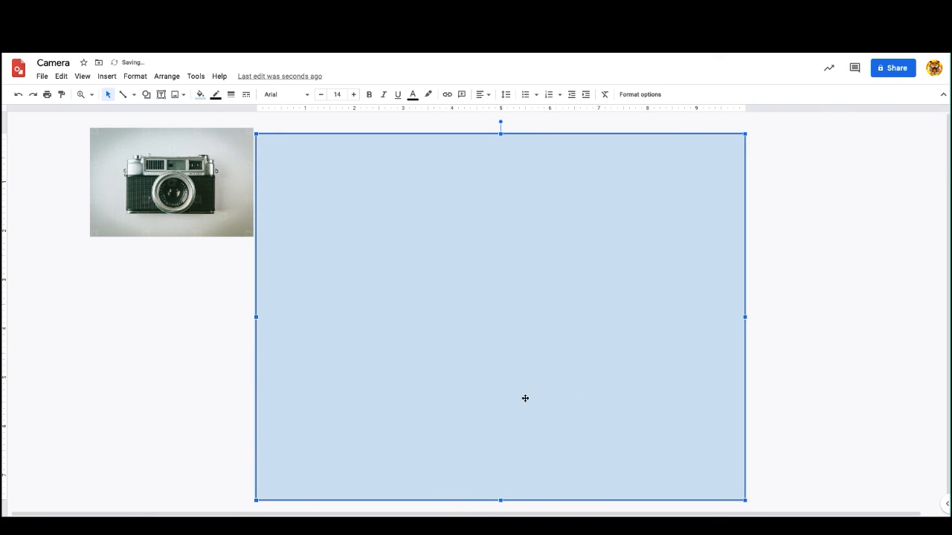
Make the canvas-sized rectangle's border transparent and fill it with solid red.
left_click(216, 94)
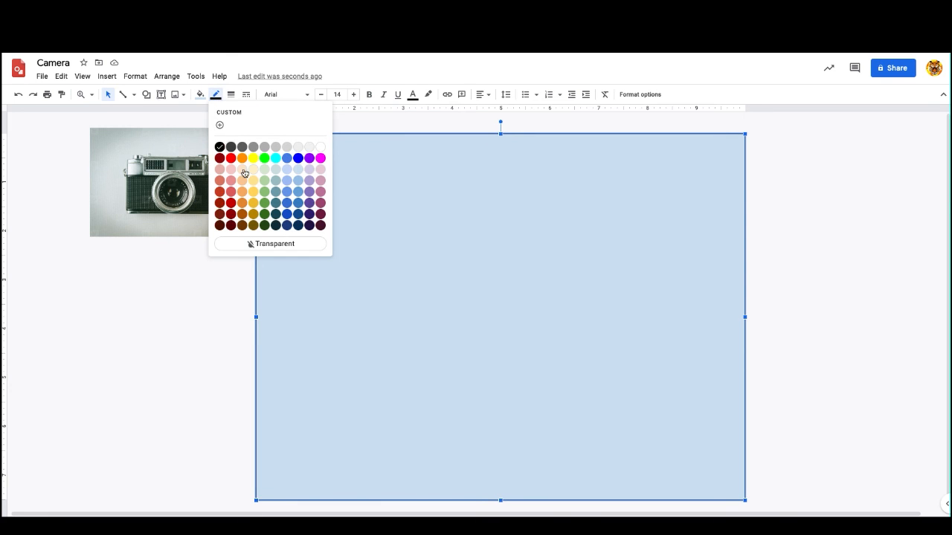
left_click(276, 245)
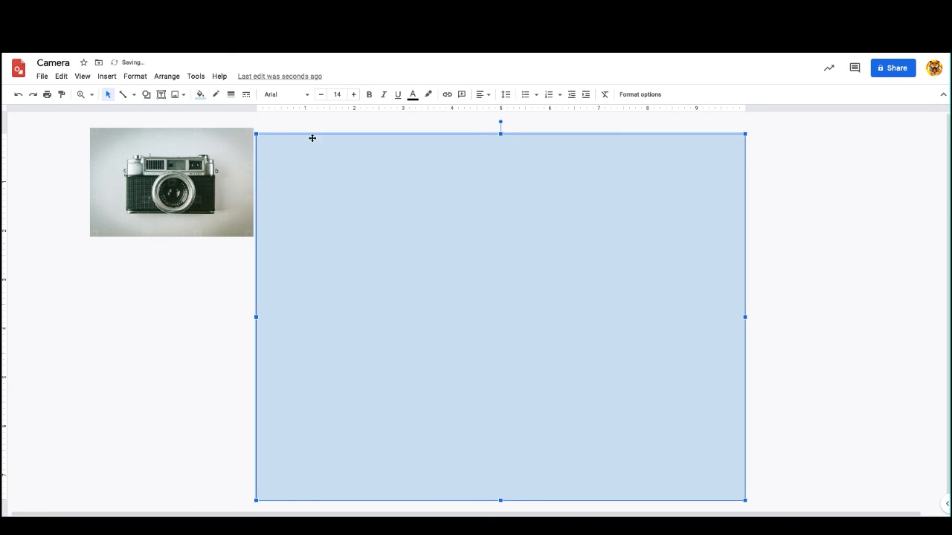
left_click(200, 95)
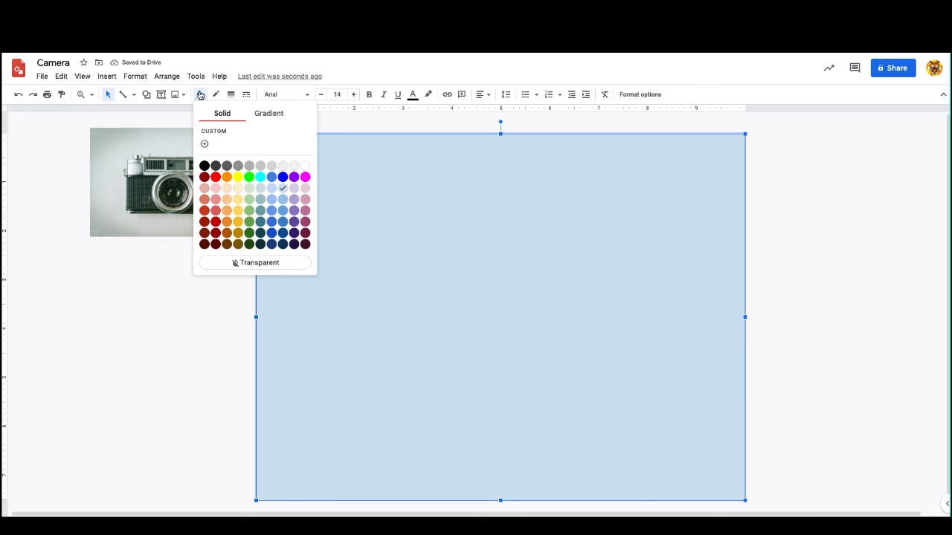
left_click(215, 177)
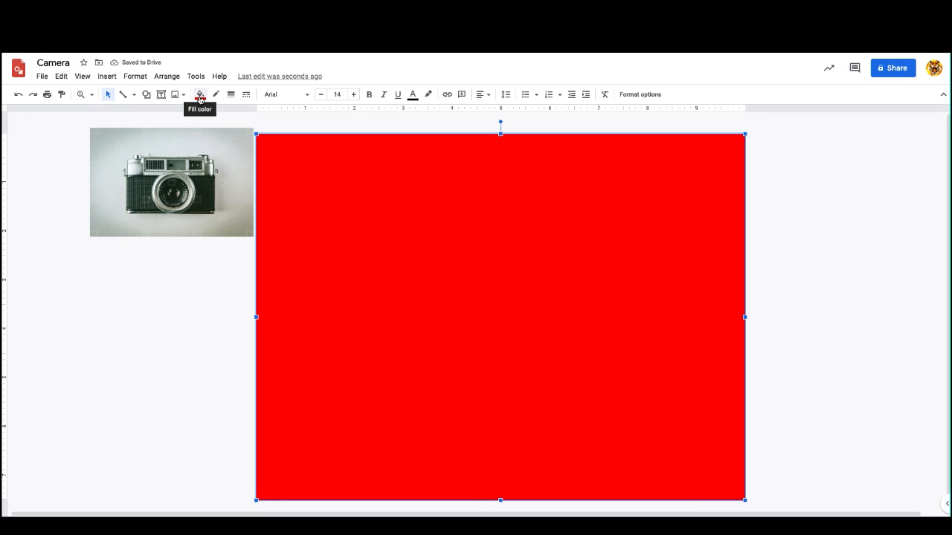
Send the red rectangle to the back behind the whole camera and deselect it.
right_click(513, 296)
mouse_move(567, 402)
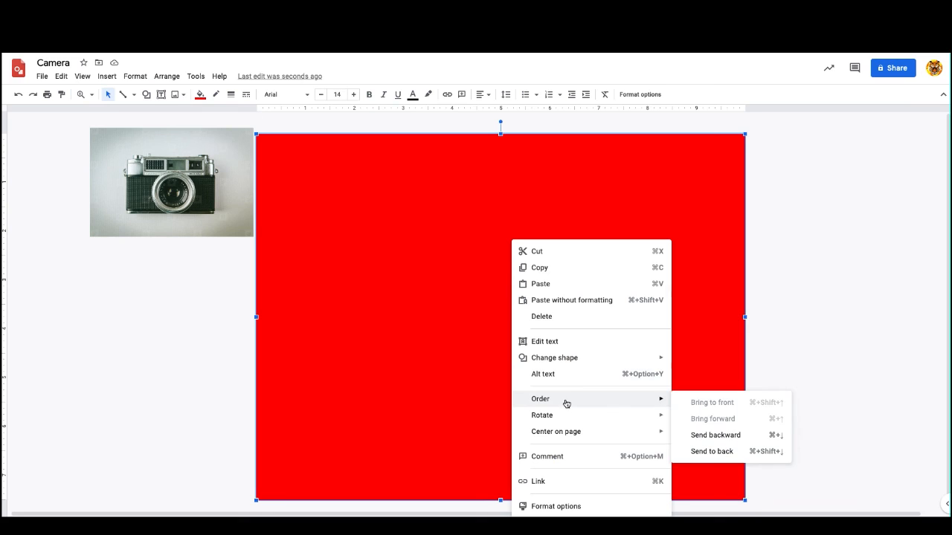
left_click(721, 455)
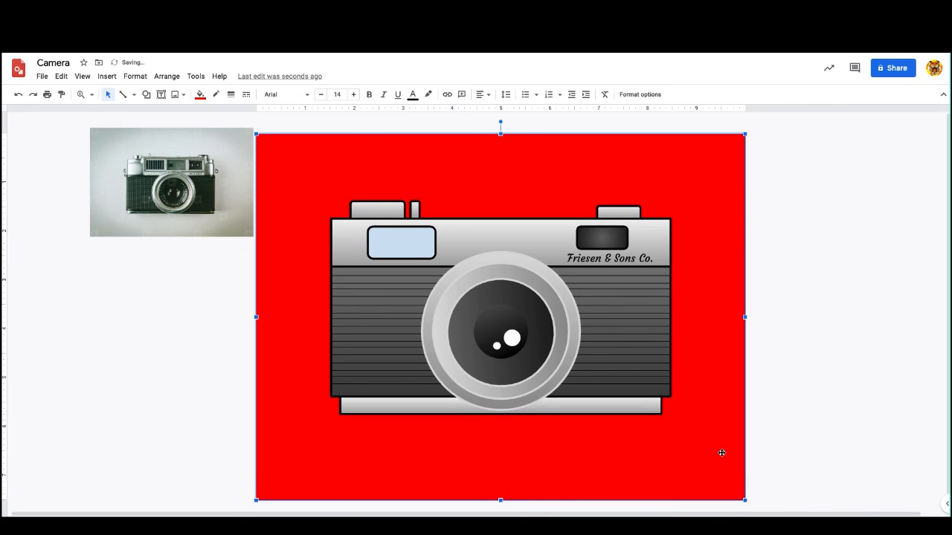
left_click(867, 396)
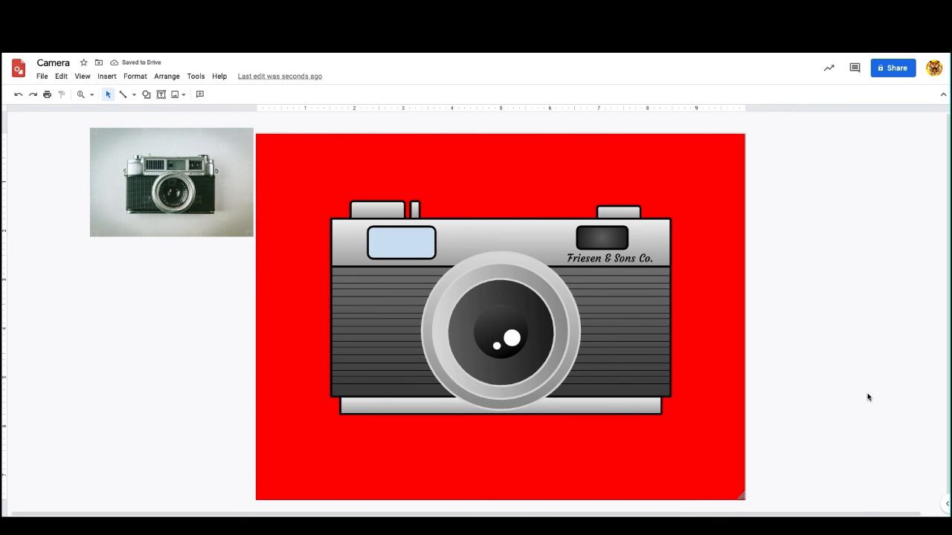